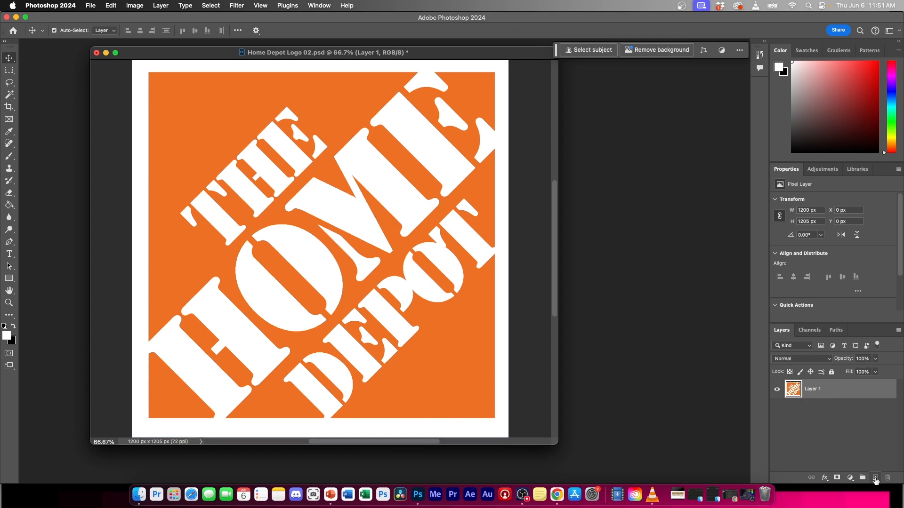
# Add an empty layer to the document and make Layer 1, which holds the logo, the active layer
pyautogui.click(875, 478)
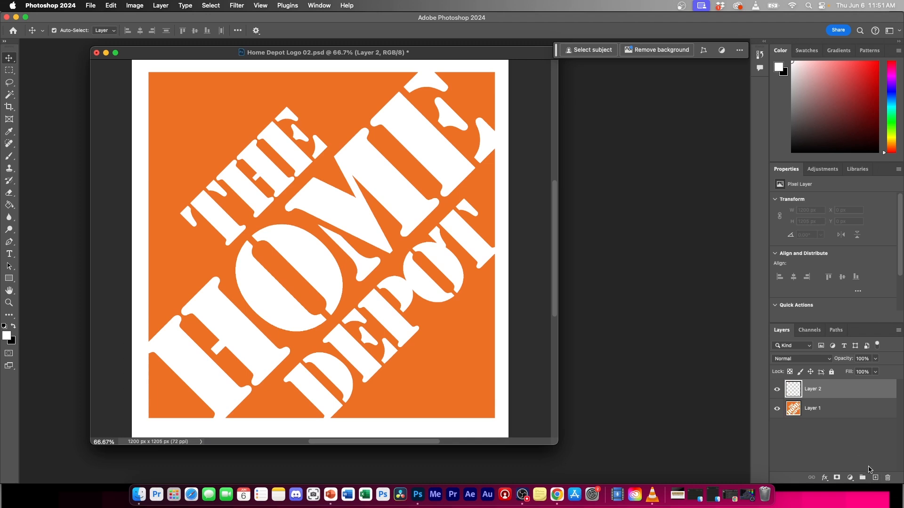
pyautogui.moveTo(824, 390); pyautogui.dragTo(809, 414)
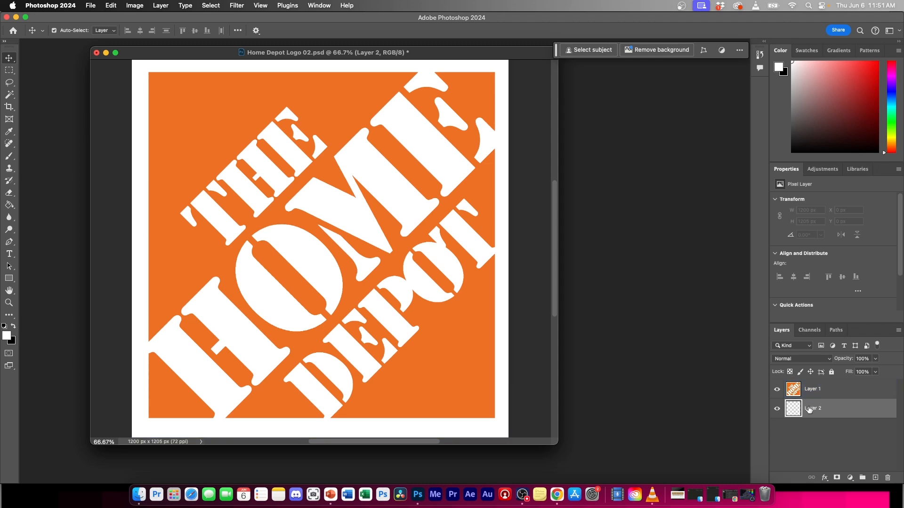
pyautogui.moveTo(819, 408); pyautogui.dragTo(803, 393)
pyautogui.click(823, 413)
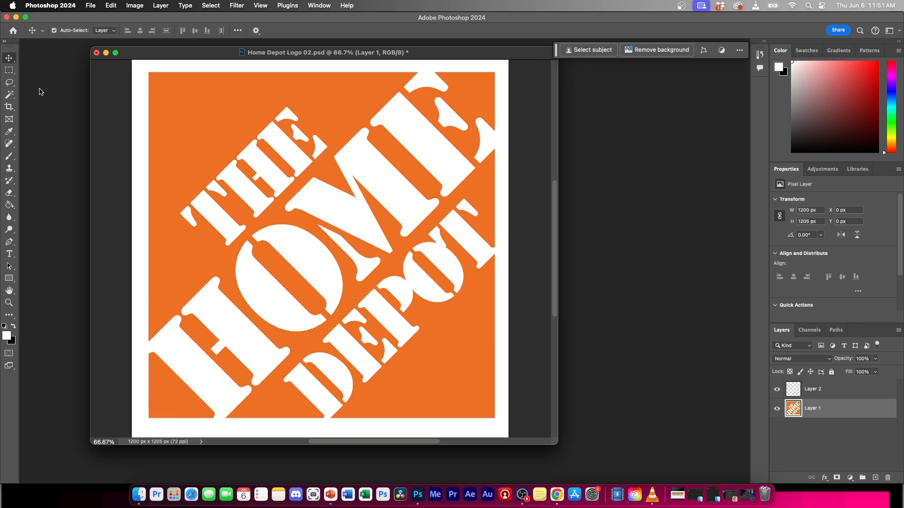
# Use the Magic Wand tool to select the logo's orange background area, and clear that selection
pyautogui.click(10, 96)
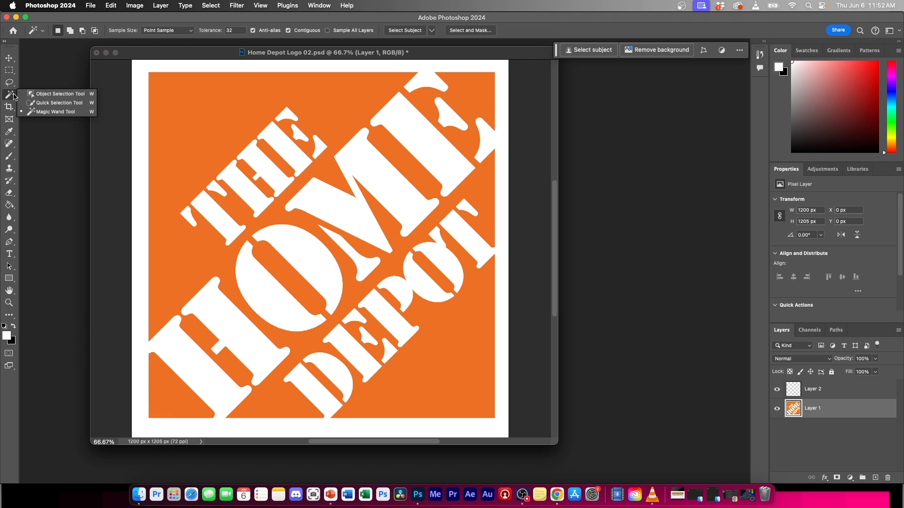
pyautogui.click(56, 94)
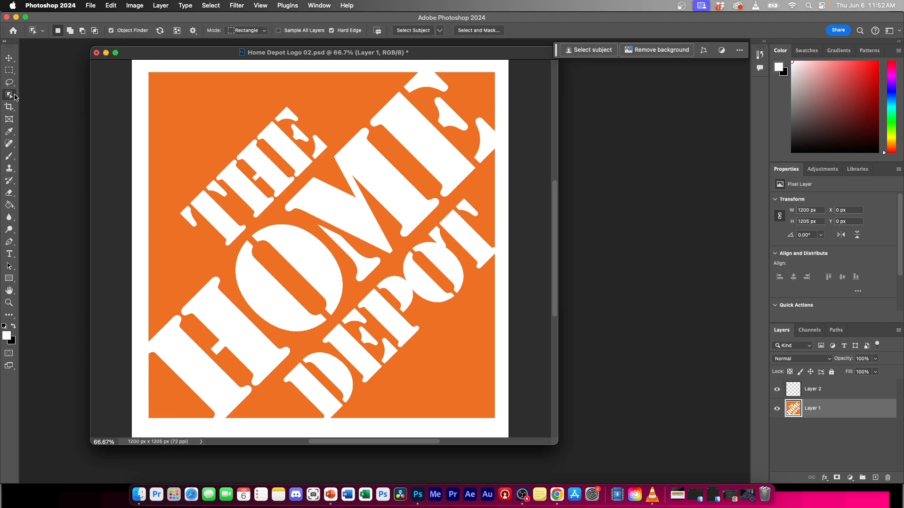
pyautogui.click(8, 97)
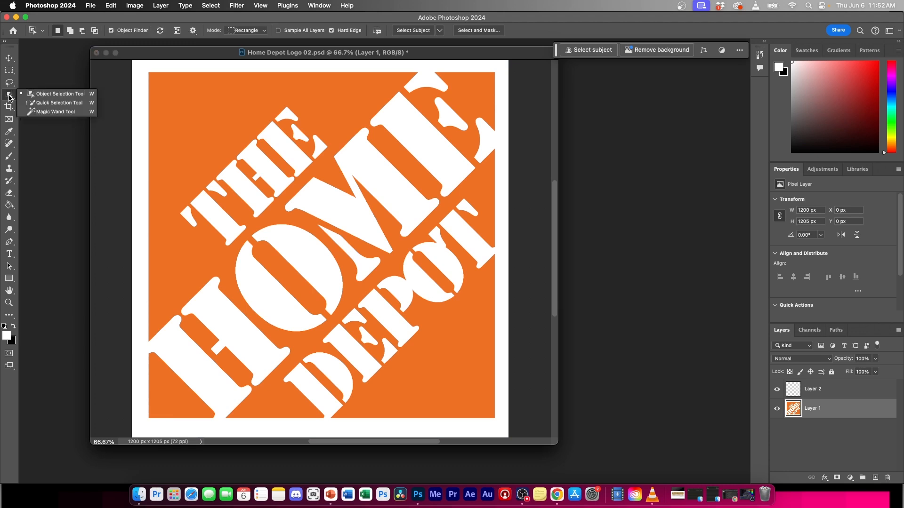
pyautogui.click(52, 113)
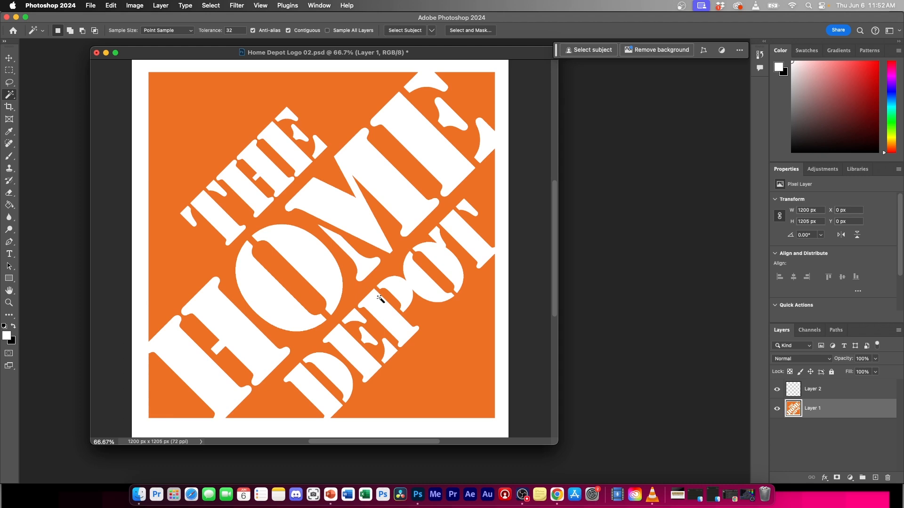
pyautogui.click(438, 331)
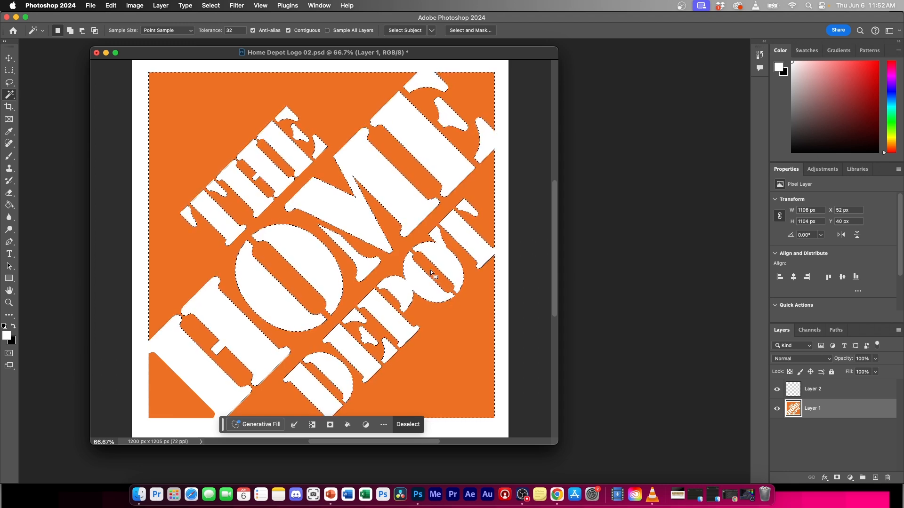
pyautogui.press('super+d')
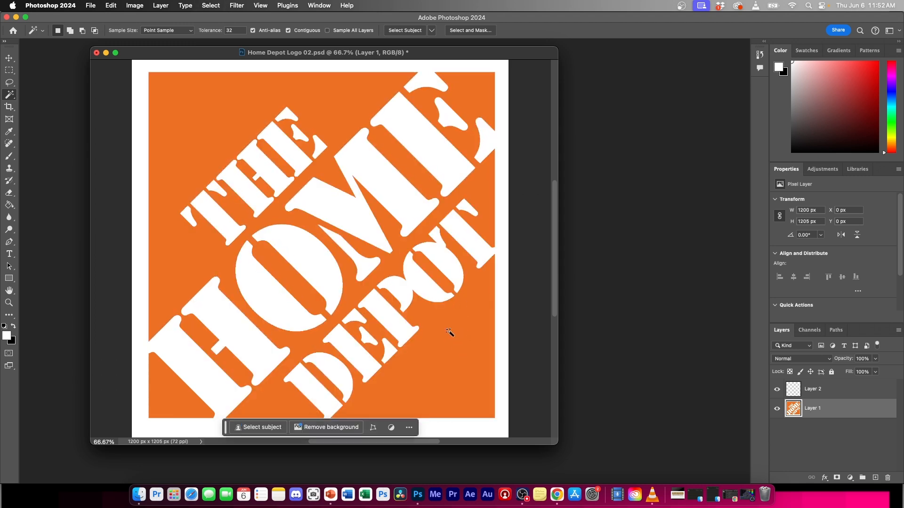
# Select the white letter M, extend the selection to all similar pixels, delete the white areas from Layer 1 and deselect
pyautogui.click(356, 219)
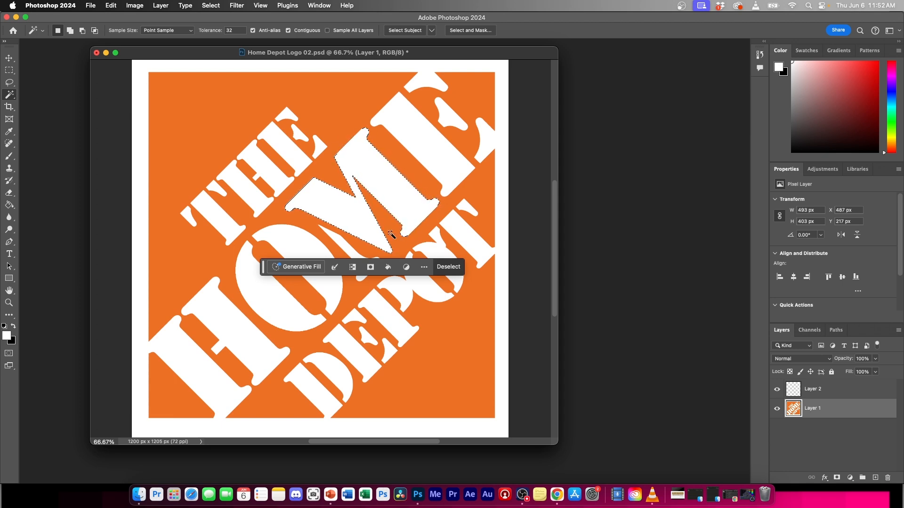
pyautogui.rightClick(375, 174)
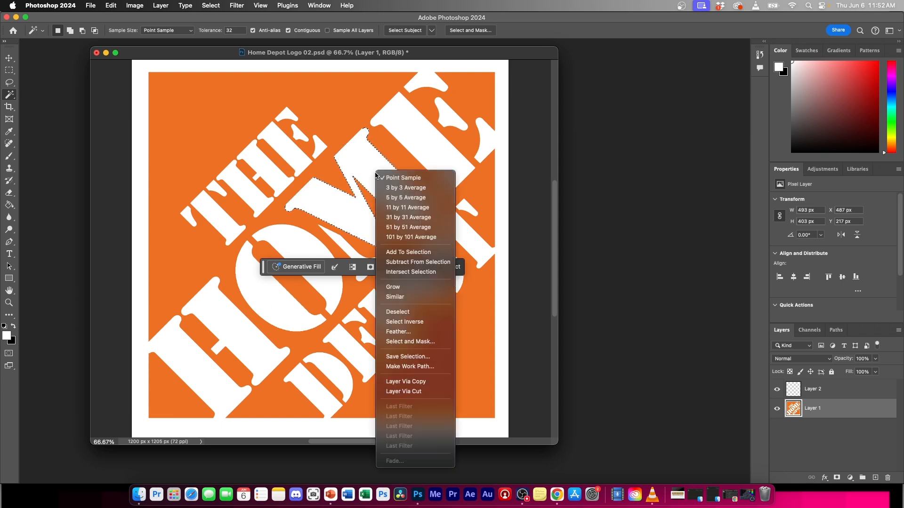
pyautogui.click(402, 298)
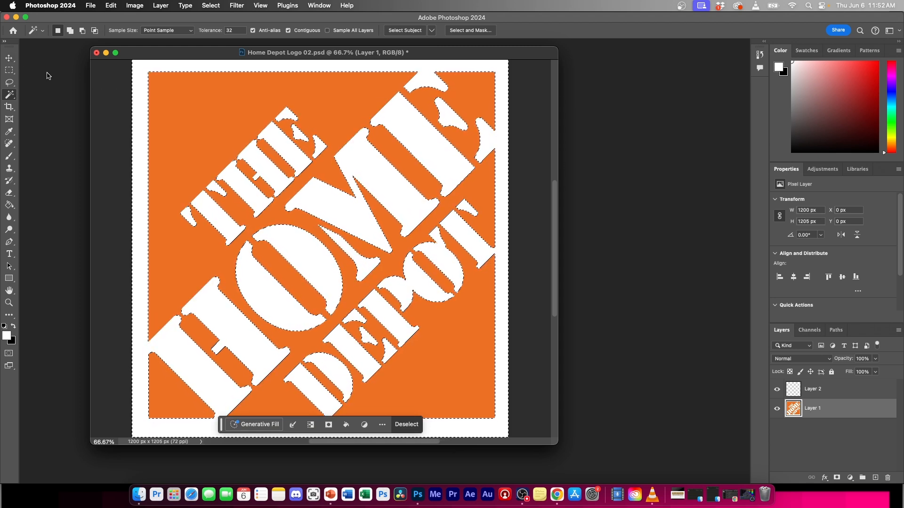
pyautogui.press('BackSpace')
pyautogui.press('super+d')
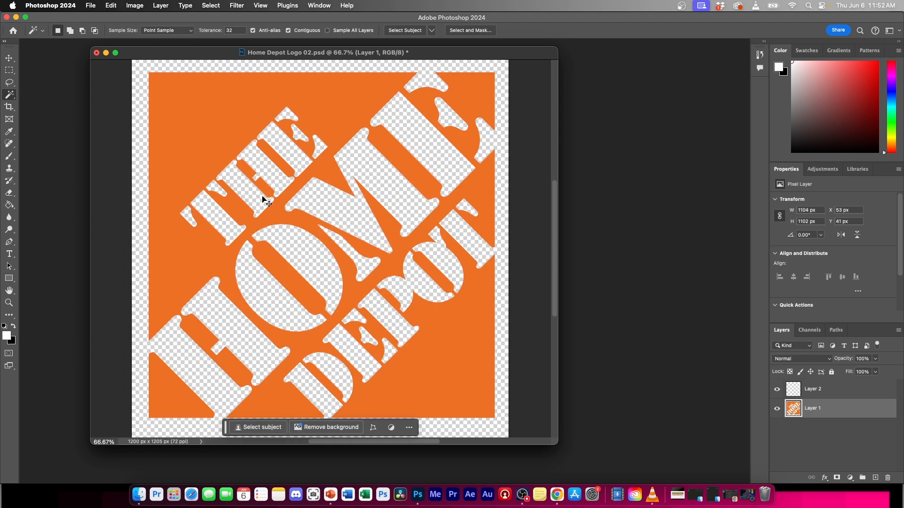
# Move Layer 1 above the empty Layer 2 in the layer stack
pyautogui.moveTo(288, 55); pyautogui.dragTo(323, 60)
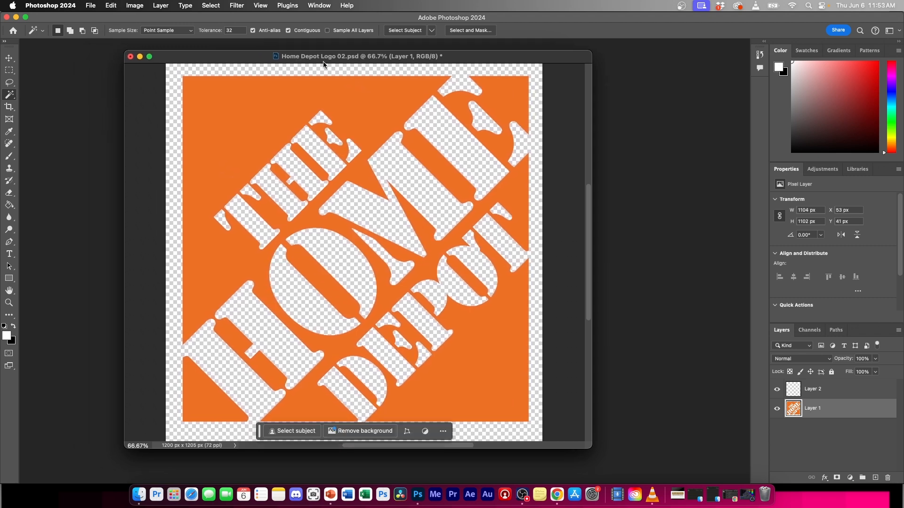
pyautogui.click(9, 57)
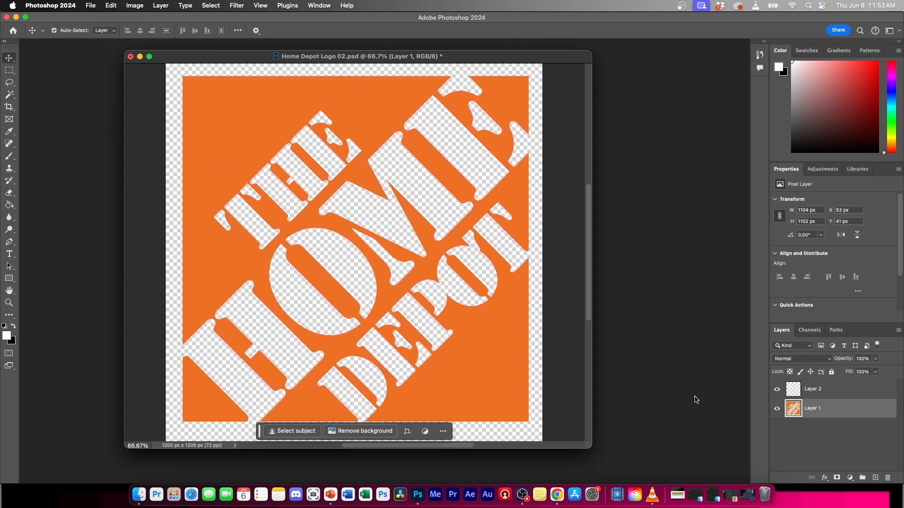
pyautogui.moveTo(841, 411); pyautogui.dragTo(839, 385)
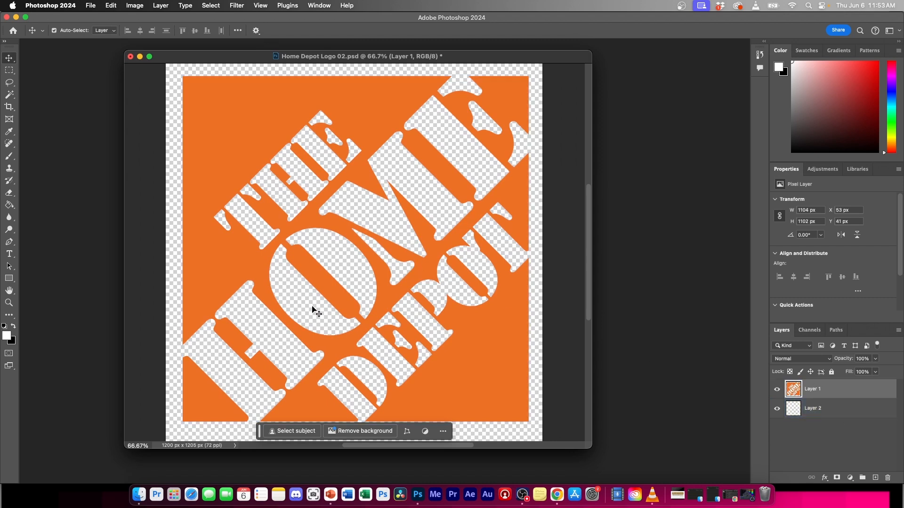
# Shift the orange logo slightly down and to the right on the canvas, to about X 62 px, Y 52 px
pyautogui.click(14, 326)
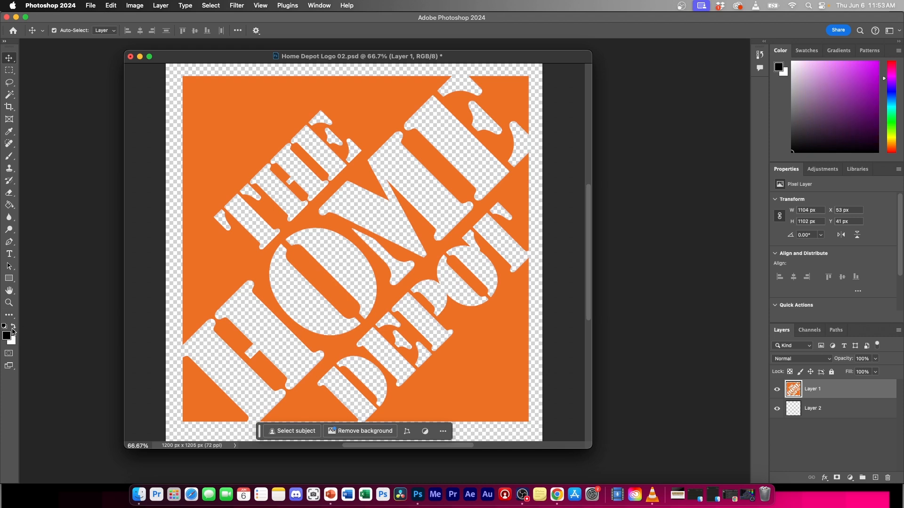
pyautogui.click(13, 328)
pyautogui.moveTo(368, 99)
pyautogui.mouseDown()
pyautogui.moveTo(373, 127)
pyautogui.moveTo(370, 90)
pyautogui.moveTo(375, 105)
pyautogui.mouseUp()
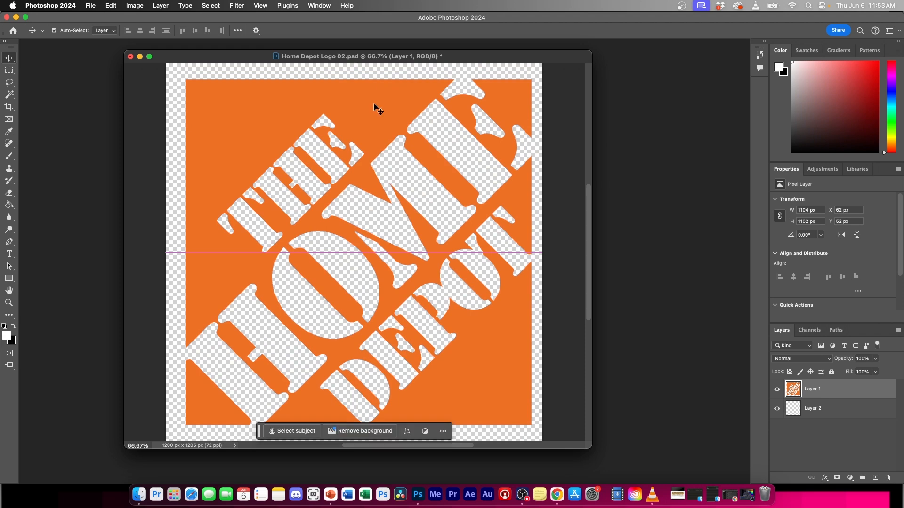
# Set the foreground color to red e30f0f and fill Layer 2 with it using the Paint Bucket tool
pyautogui.click(834, 417)
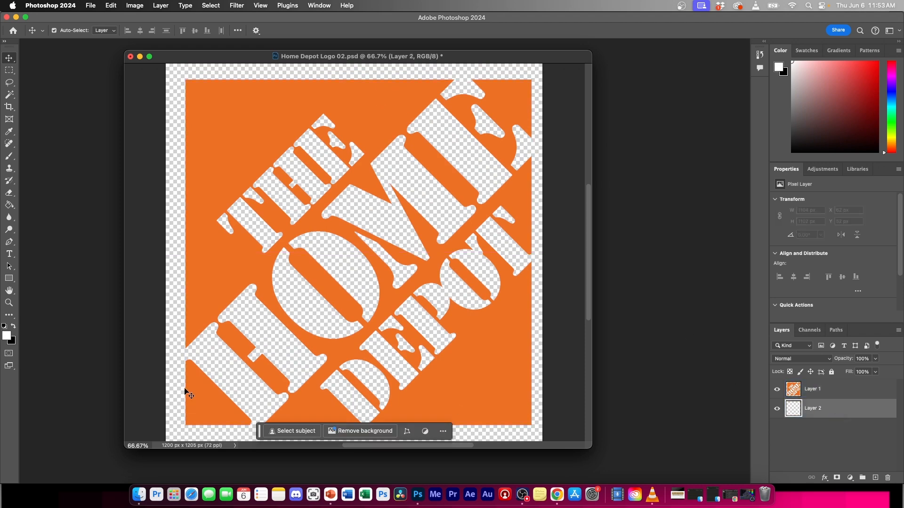
pyautogui.click(6, 338)
pyautogui.click(398, 204)
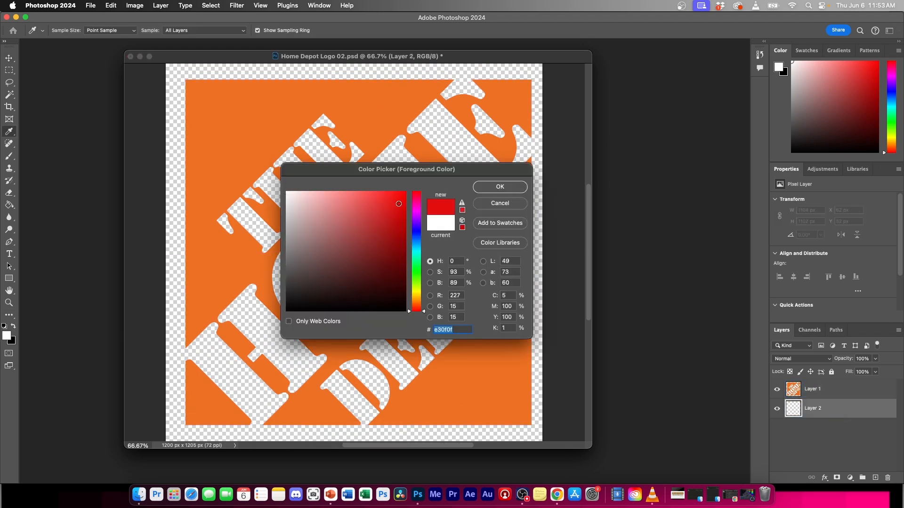
pyautogui.click(514, 190)
pyautogui.press('g')
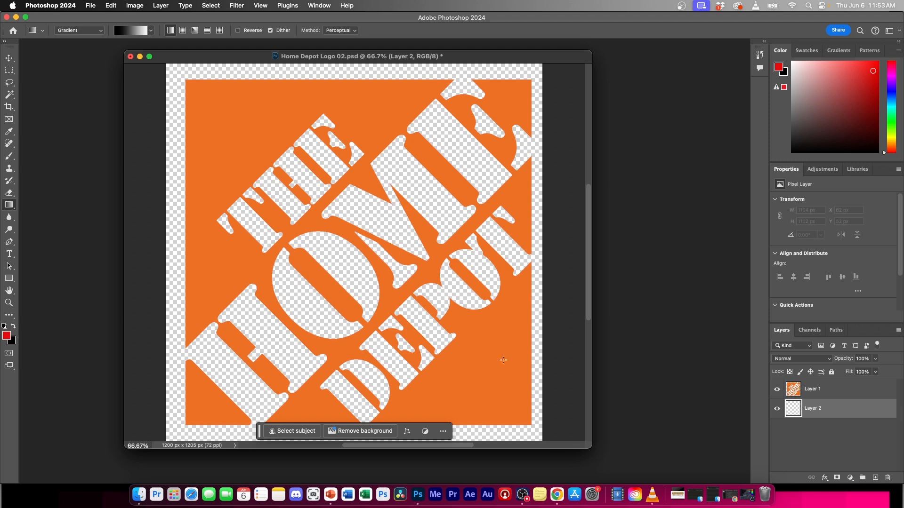
pyautogui.moveTo(12, 211); pyautogui.dragTo(55, 218)
pyautogui.click(369, 281)
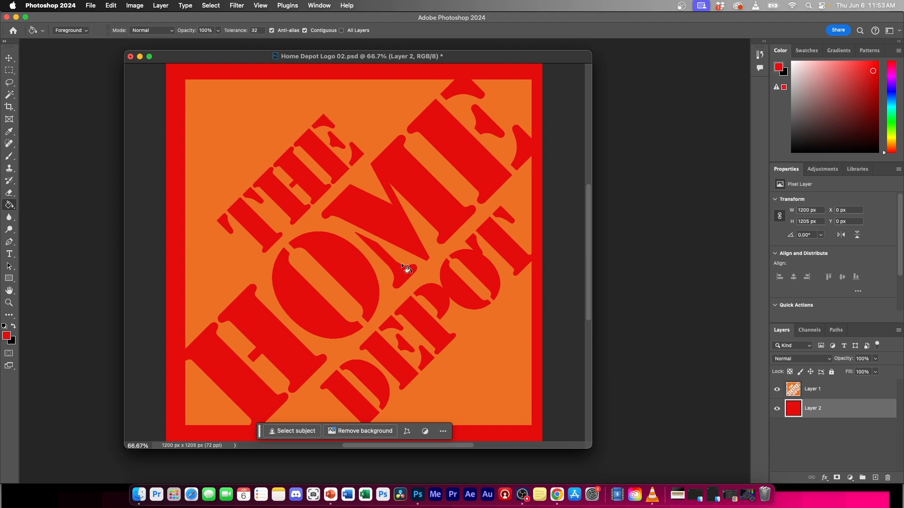
# Toggle the red Layer 2's visibility to compare the logo with and without it, leaving the layer hidden
pyautogui.click(777, 410)
pyautogui.click(778, 409)
pyautogui.click(777, 410)
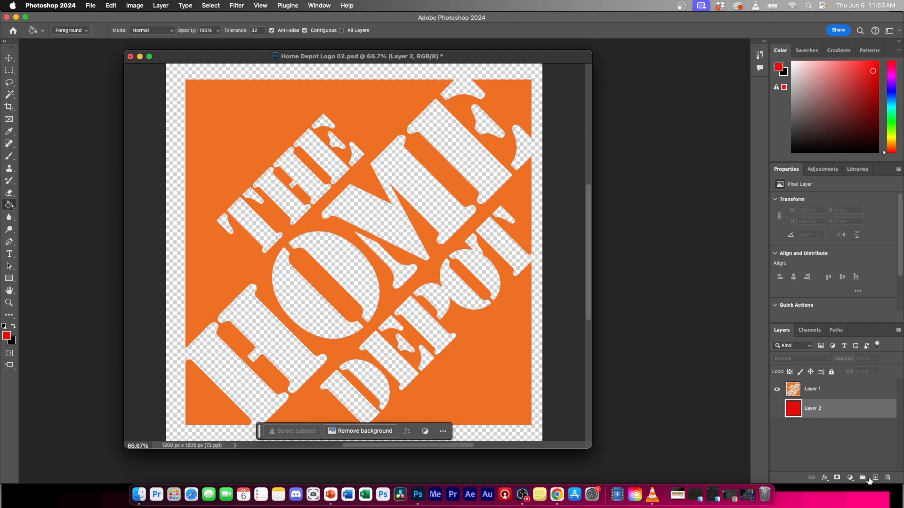
# Add a new empty layer below the logo layer and delete the red Layer 2
pyautogui.click(875, 478)
pyautogui.click(823, 428)
pyautogui.press('Delete')
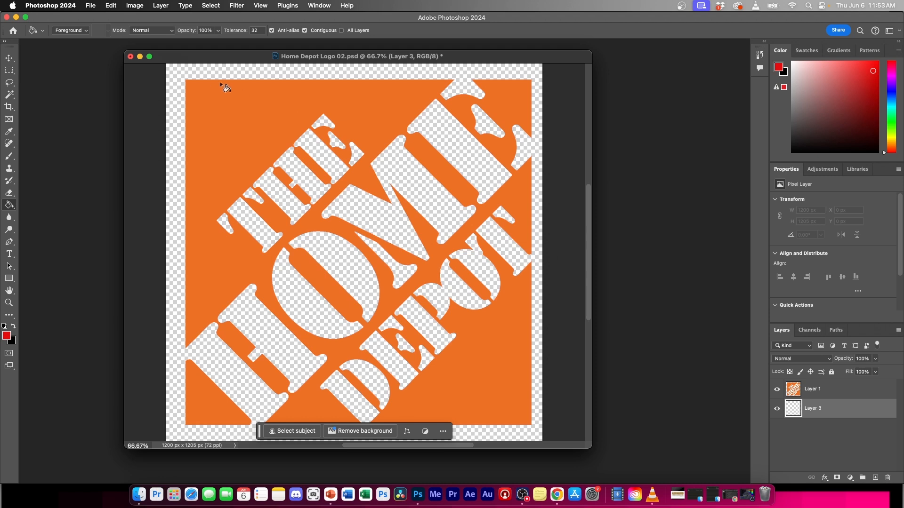
# Save the document in the Logo folder as Home Depot Logo 02_TRANSPARENT BG_ORANGE.psd with Maximize Compatibility on
pyautogui.click(14, 60)
pyautogui.moveTo(223, 59); pyautogui.dragTo(315, 59)
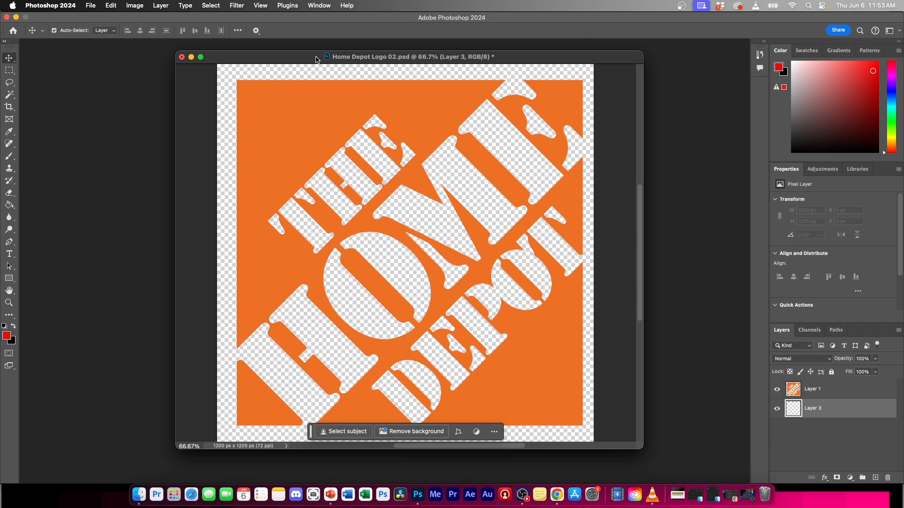
pyautogui.press('super+shift+s')
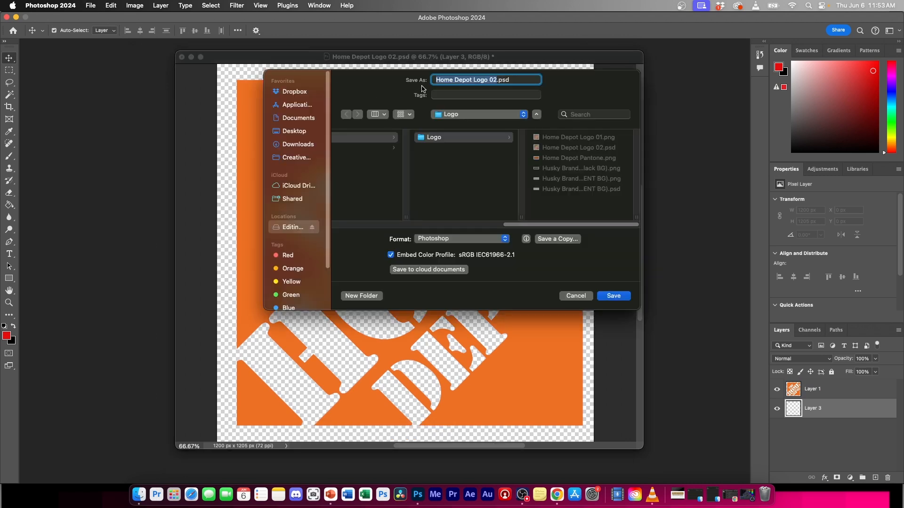
pyautogui.moveTo(395, 80); pyautogui.dragTo(280, 135)
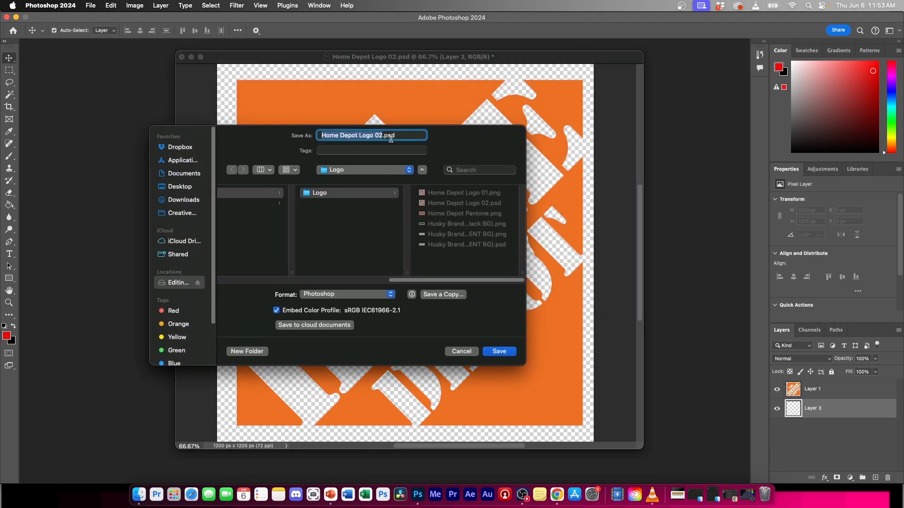
pyautogui.moveTo(449, 138); pyautogui.dragTo(443, 144)
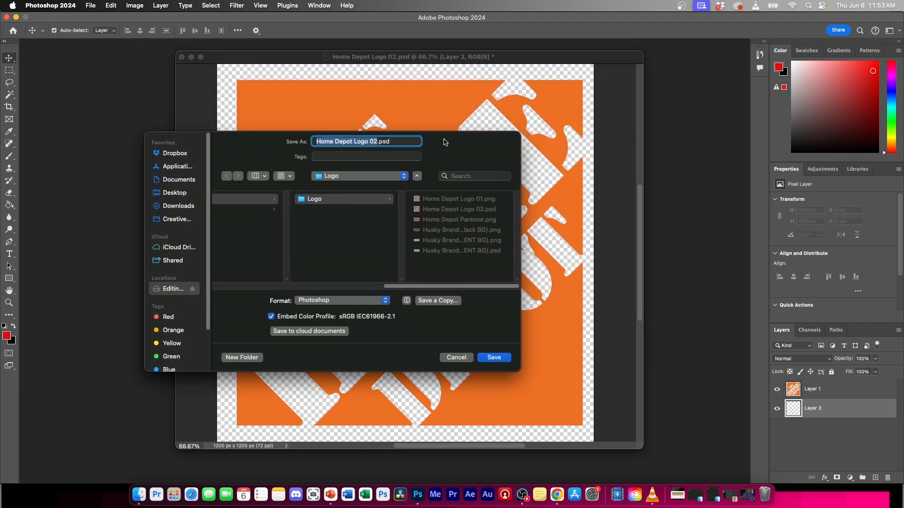
pyautogui.click(361, 142)
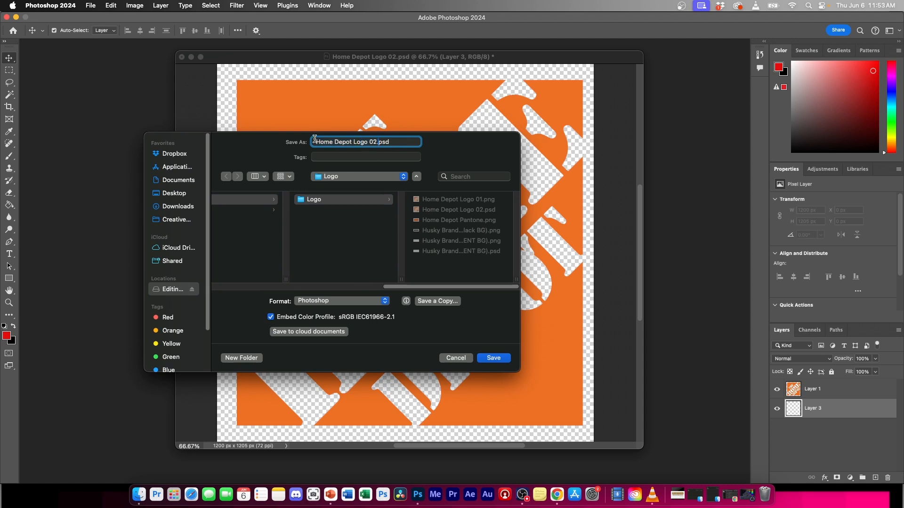
pyautogui.moveTo(317, 142); pyautogui.dragTo(376, 142)
pyautogui.click(378, 142)
pyautogui.write('_TRANSPARENT BG')
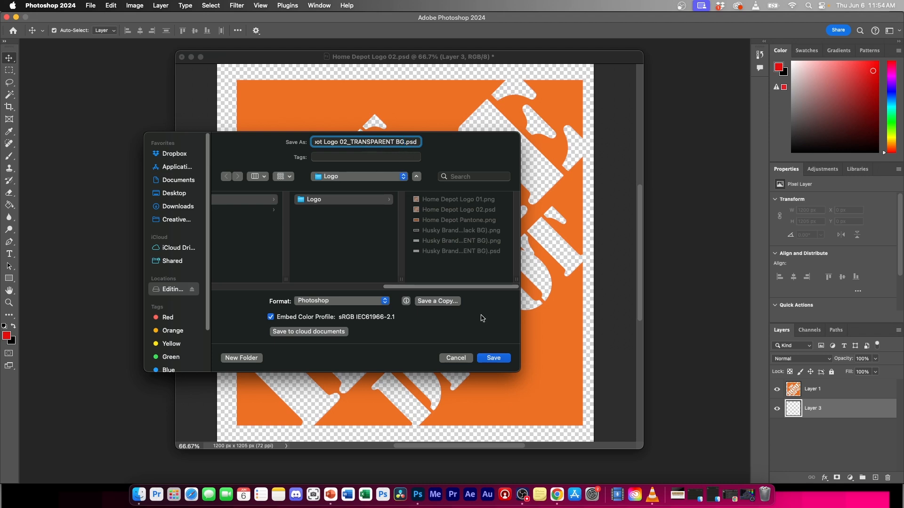
pyautogui.write('_ORANGE')
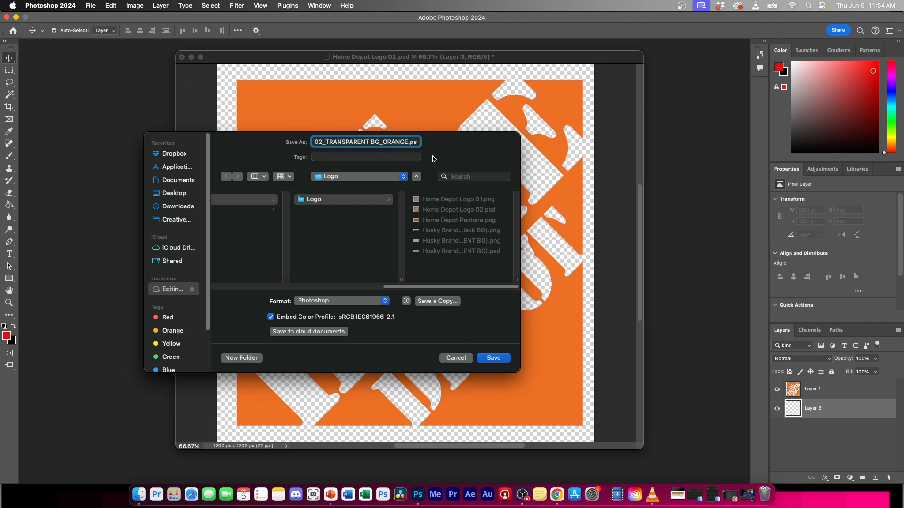
pyautogui.click(493, 358)
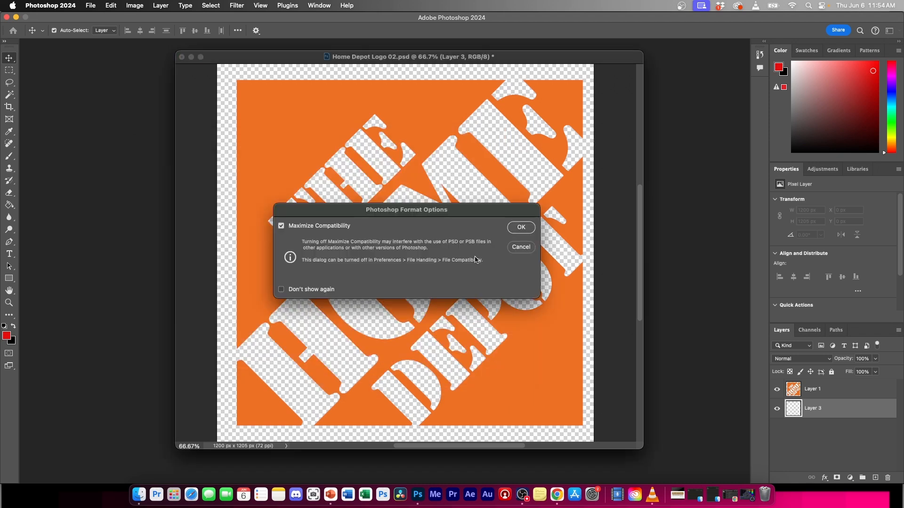
pyautogui.click(520, 226)
# Start saving the transparent orange logo under a new format, check the Save As formats, and switch to Save a Copy
pyautogui.moveTo(413, 58); pyautogui.dragTo(360, 60)
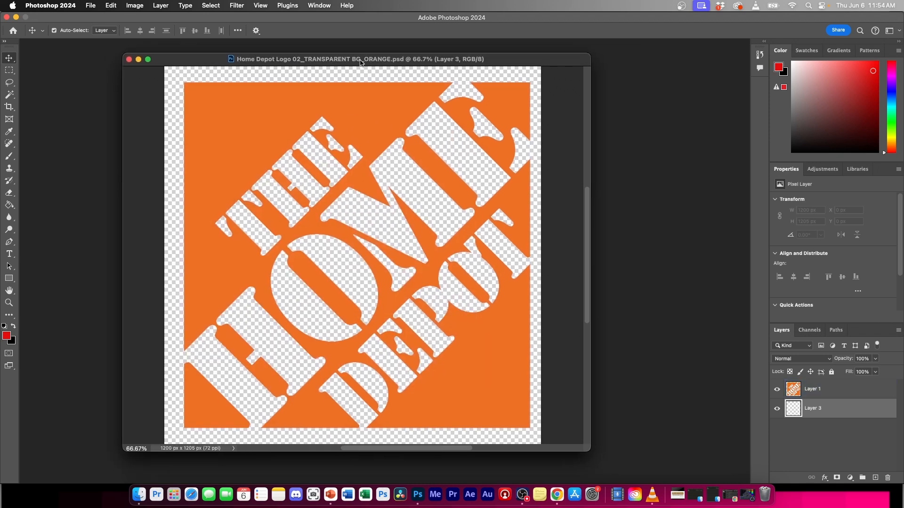
pyautogui.press('shift+super+s')
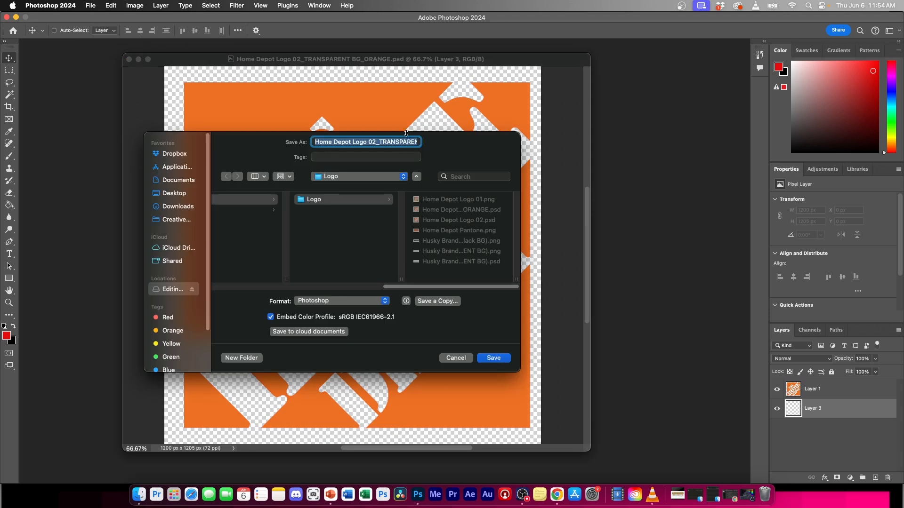
pyautogui.click(404, 158)
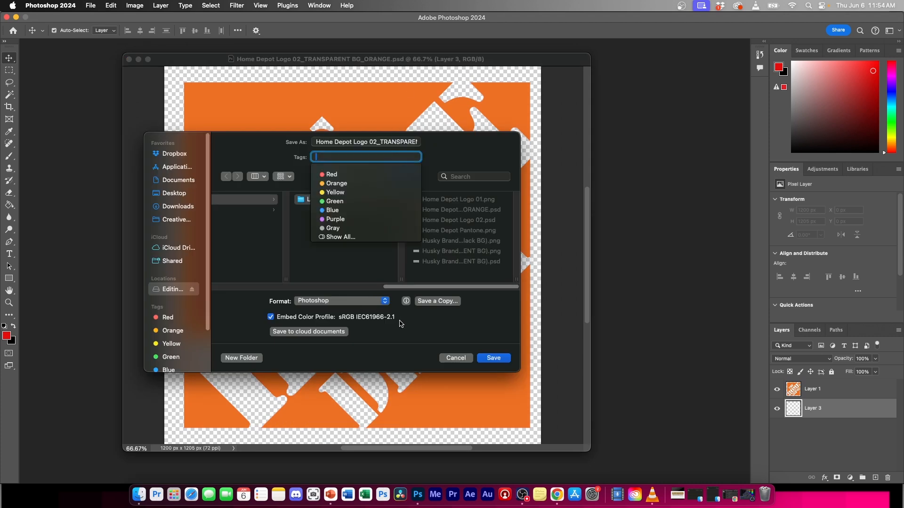
pyautogui.click(381, 301)
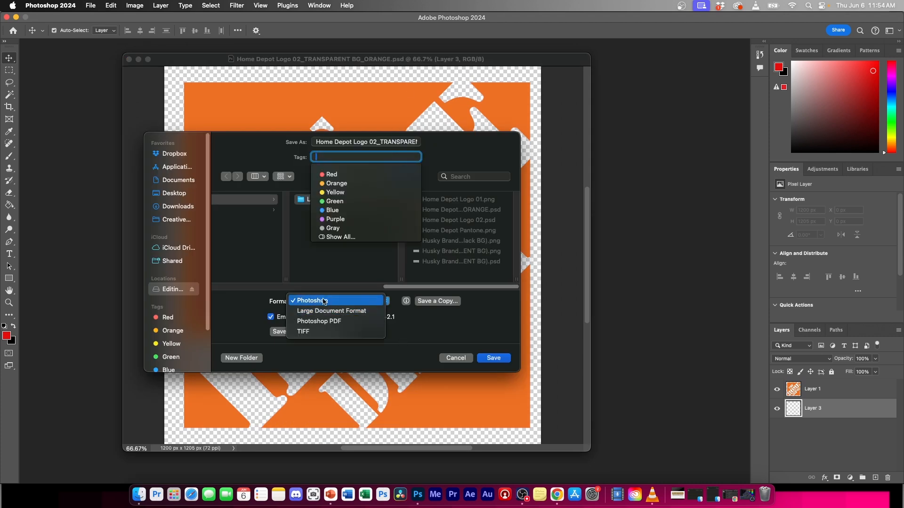
pyautogui.click(415, 327)
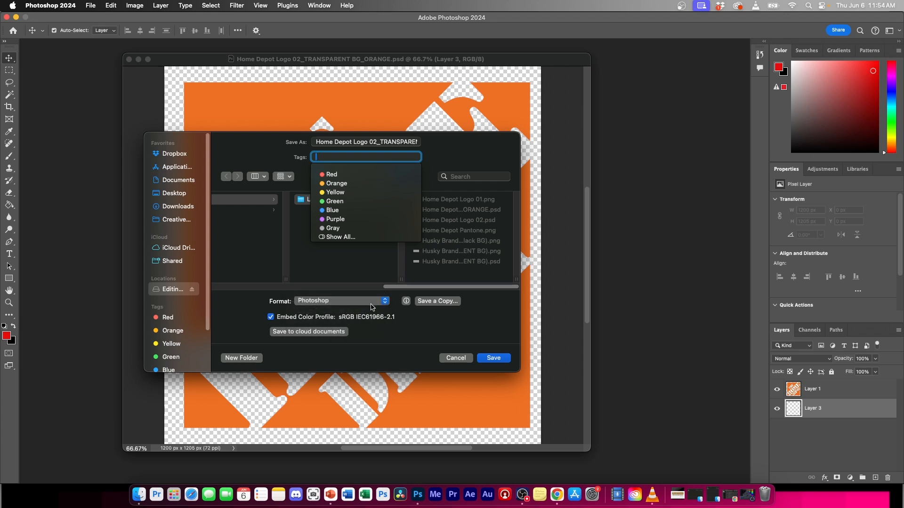
pyautogui.click(442, 302)
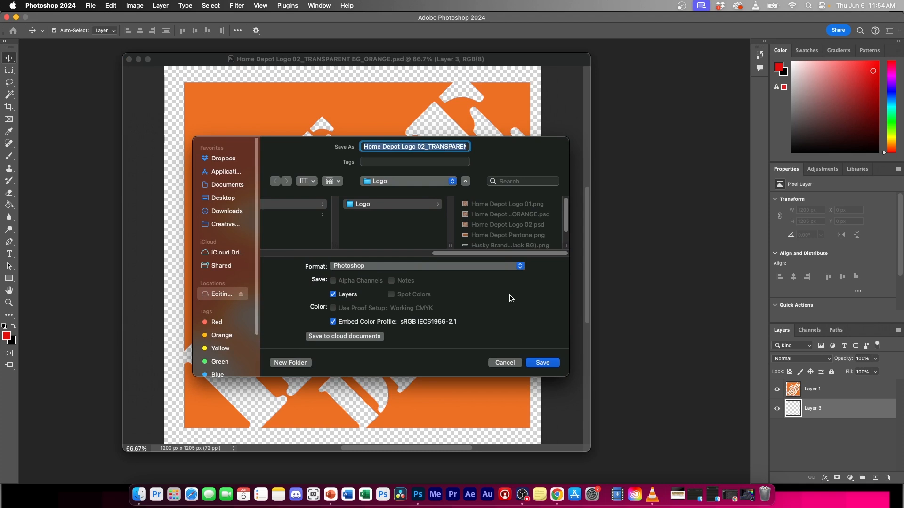
# Set the copy's format to PNG and save Home Depot Logo 02_TRANSPARENT BG_ORANGE in the Logo folder, accepting the PNG options
pyautogui.click(342, 267)
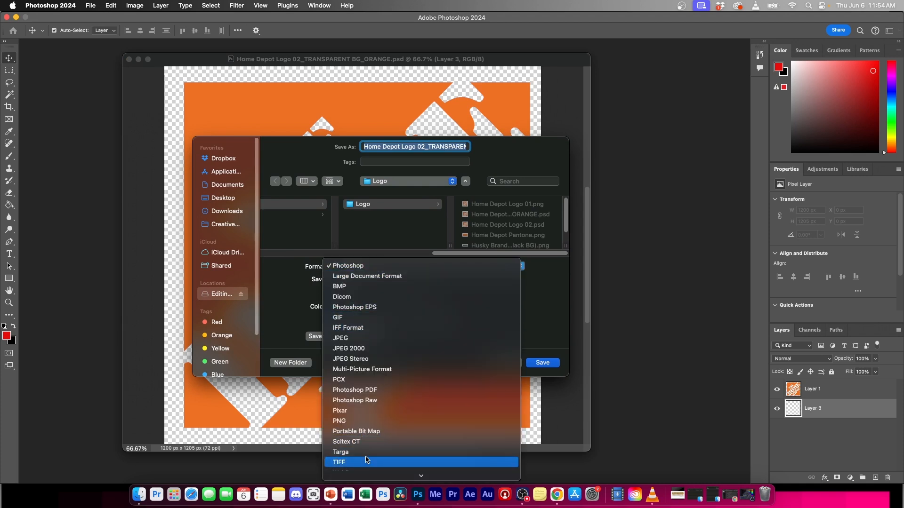
pyautogui.click(343, 421)
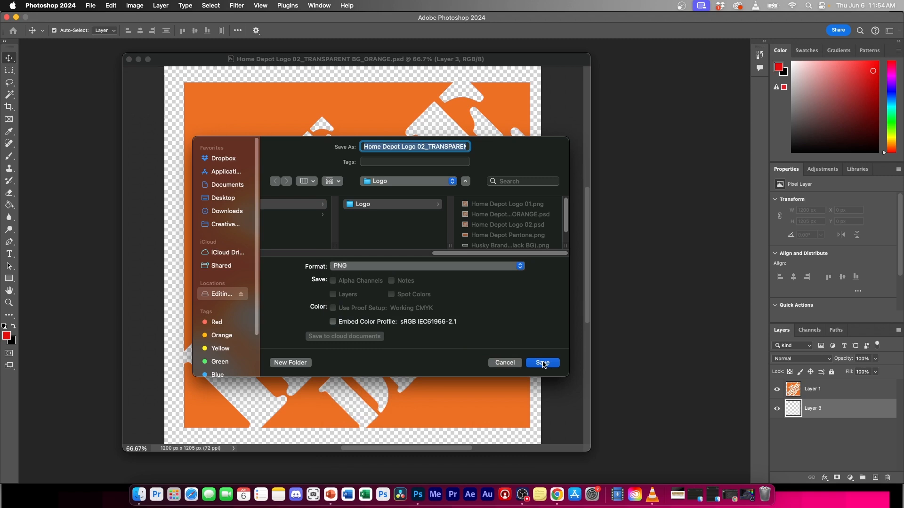
pyautogui.click(389, 266)
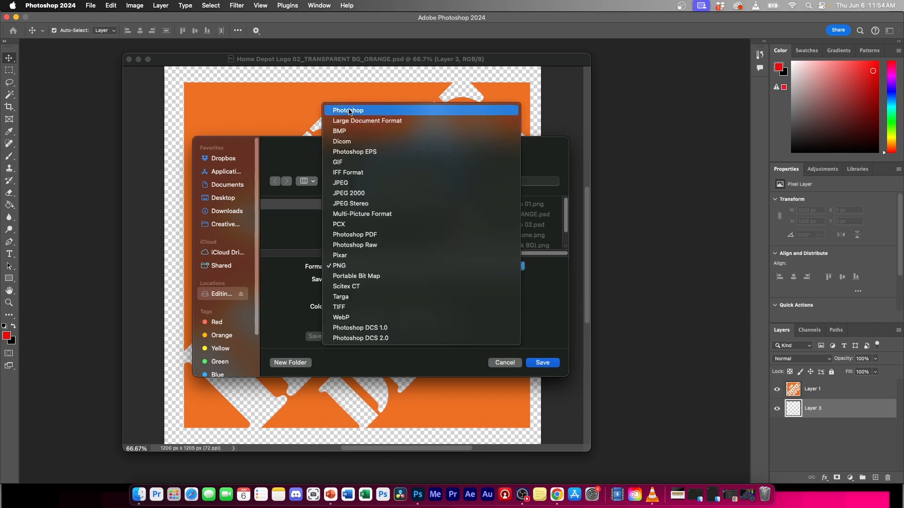
pyautogui.click(349, 111)
pyautogui.click(369, 268)
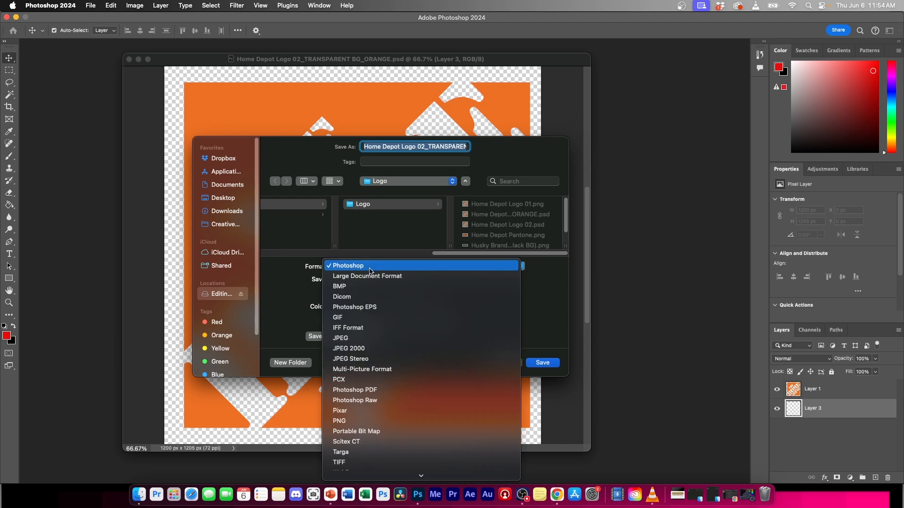
pyautogui.click(355, 423)
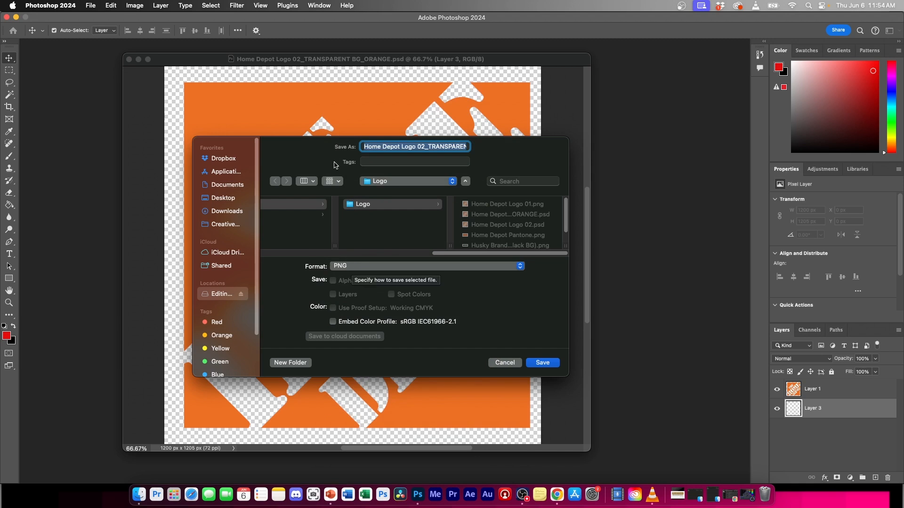
pyautogui.click(350, 267)
pyautogui.click(351, 266)
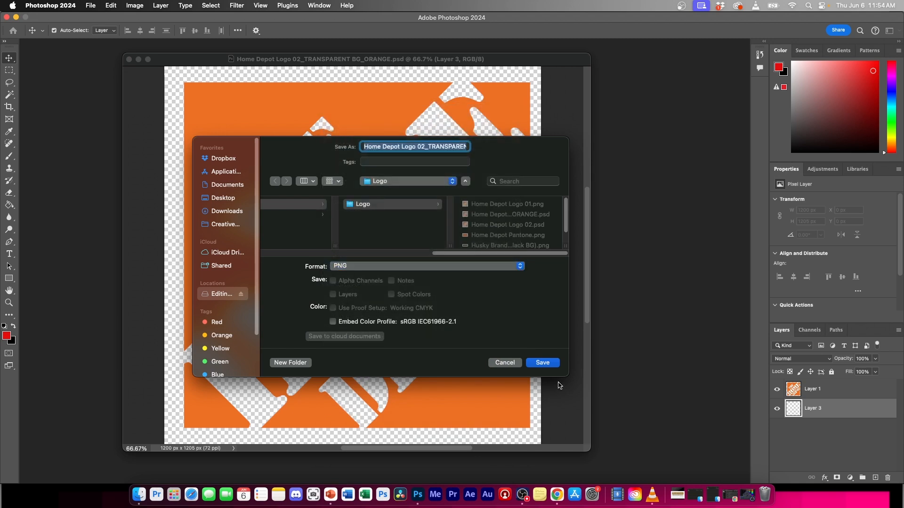
pyautogui.click(546, 364)
pyautogui.click(468, 235)
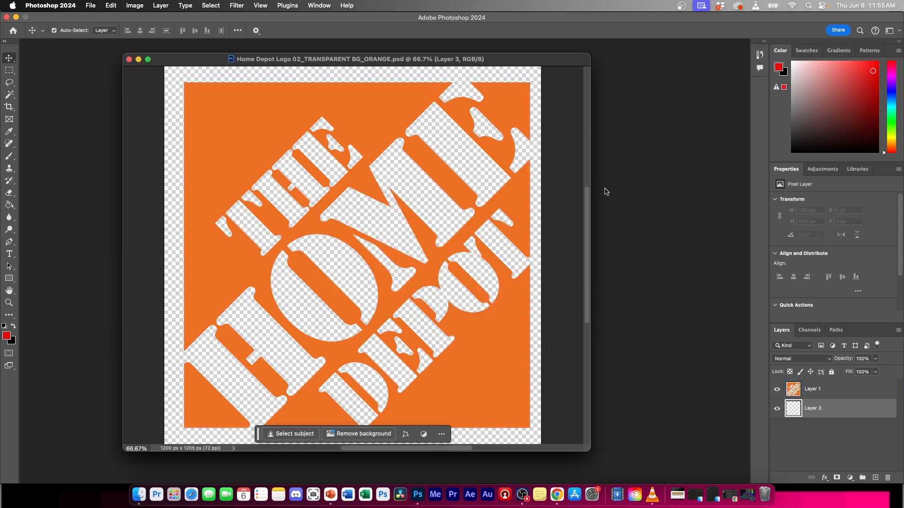
# Reposition and enlarge the document window so the whole logo canvas fits inside it
pyautogui.moveTo(392, 58); pyautogui.dragTo(441, 62)
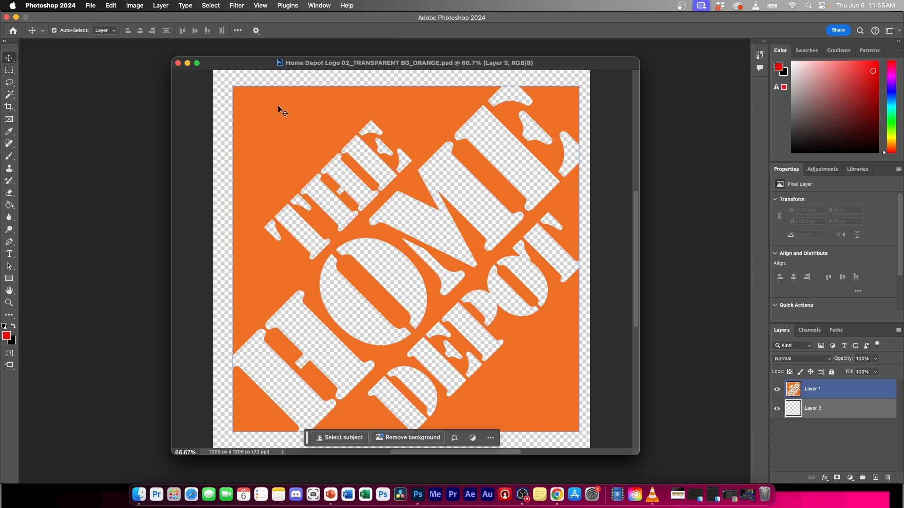
pyautogui.moveTo(245, 67); pyautogui.dragTo(234, 65)
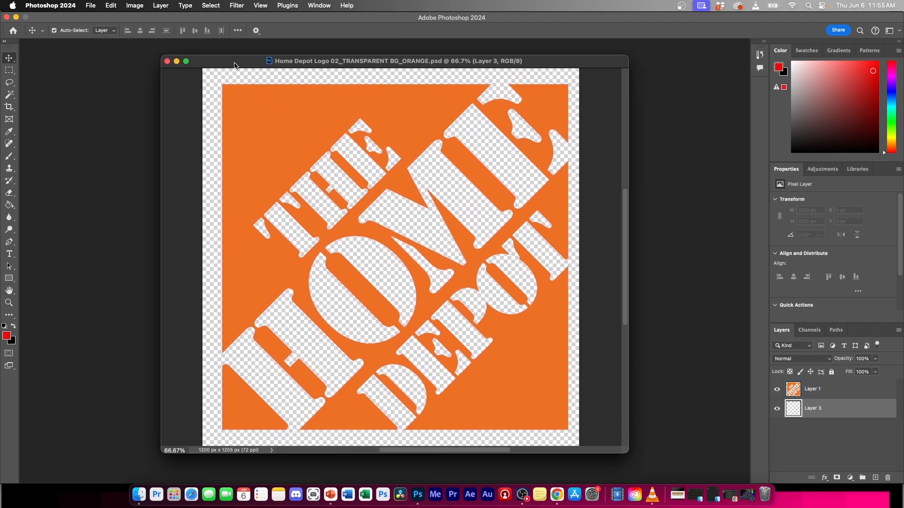
pyautogui.click(295, 250)
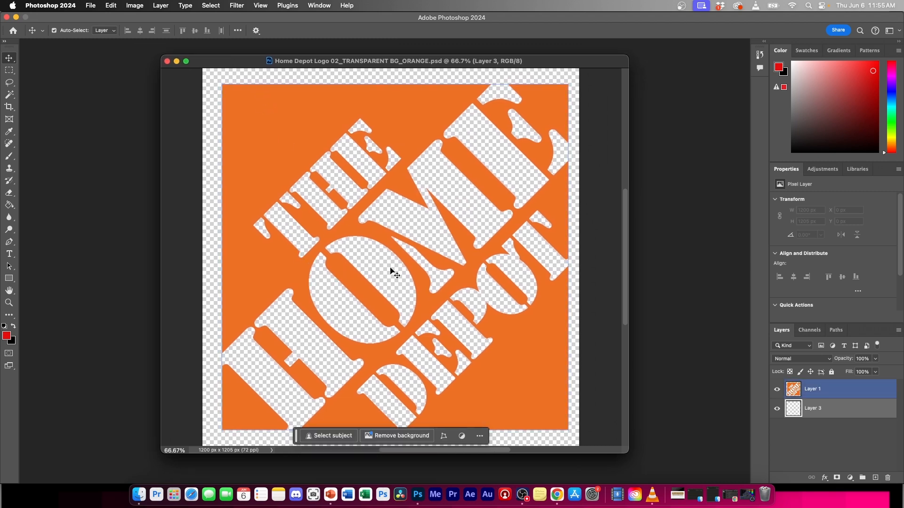
pyautogui.moveTo(626, 453); pyautogui.dragTo(626, 453)
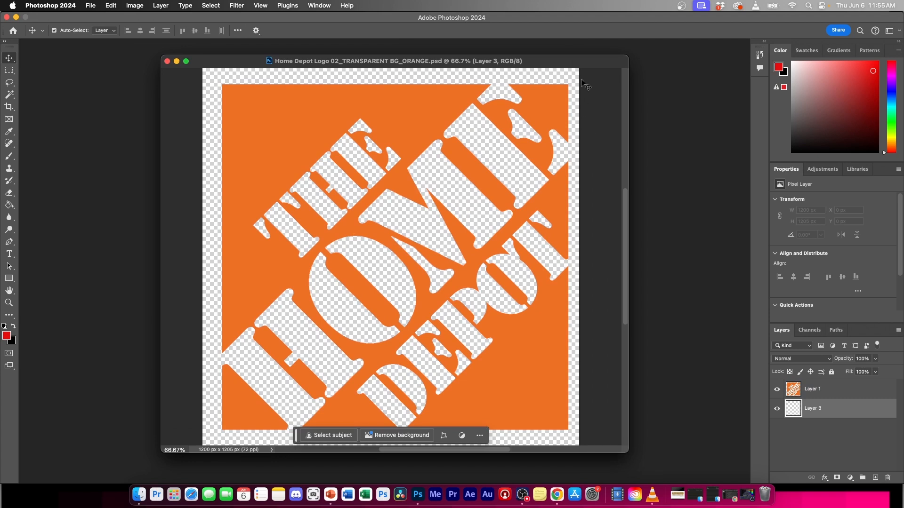
pyautogui.moveTo(552, 61); pyautogui.dragTo(515, 48)
pyautogui.moveTo(592, 441); pyautogui.dragTo(649, 475)
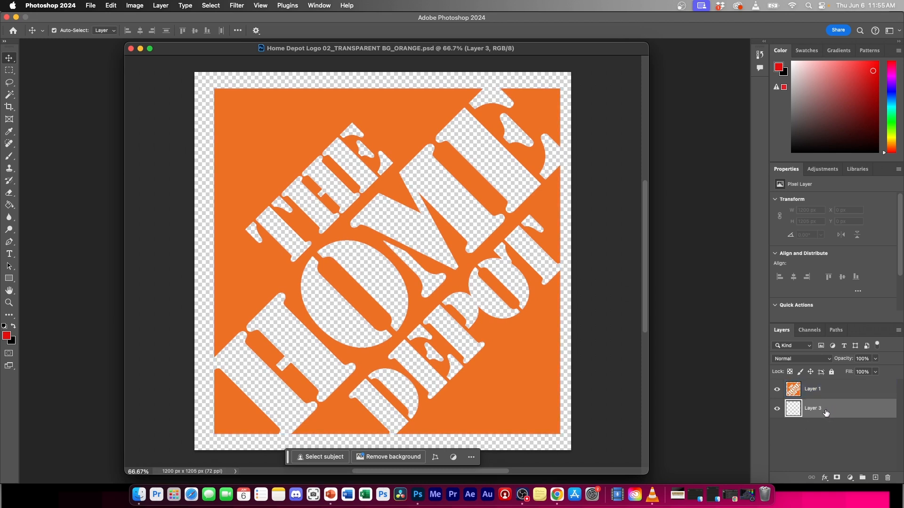
# Set the foreground color to white ffffff and fill Layer 3 with it using the Paint Bucket tool
pyautogui.press('g')
pyautogui.click(566, 404)
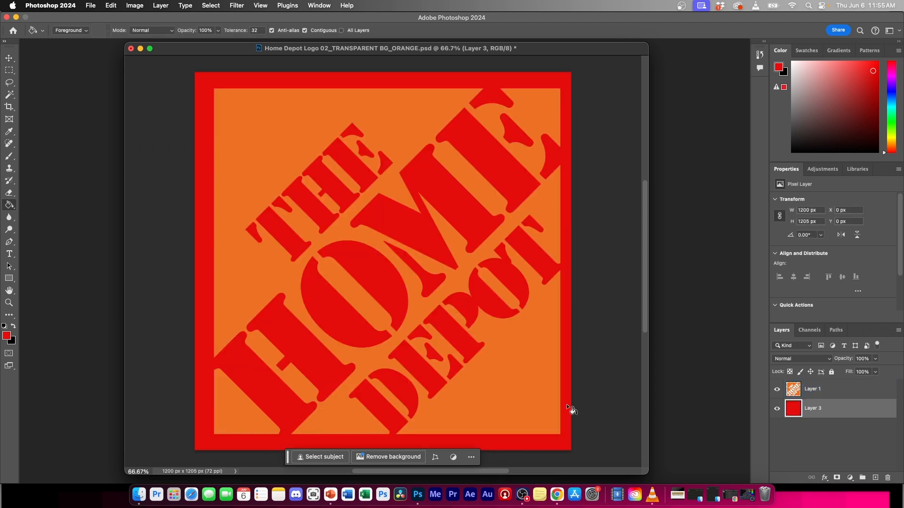
pyautogui.click(6, 336)
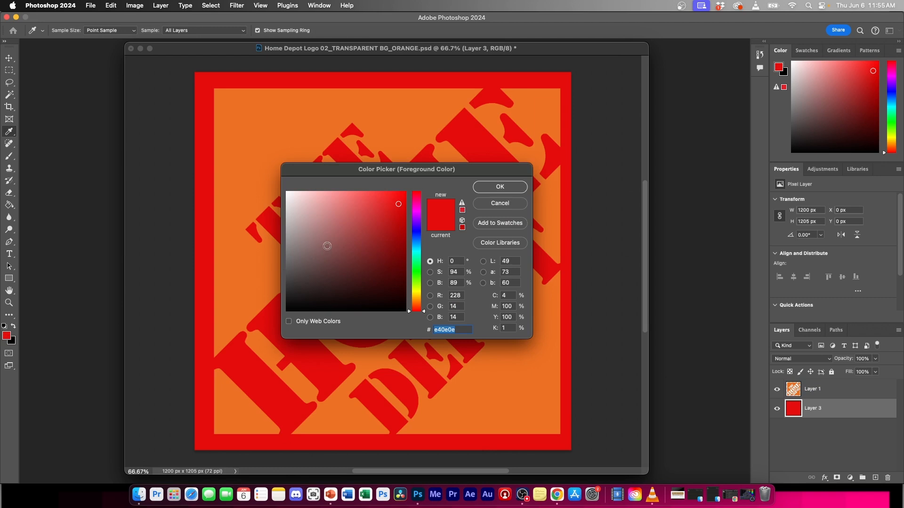
pyautogui.write('ffffff')
pyautogui.click(500, 186)
pyautogui.click(567, 298)
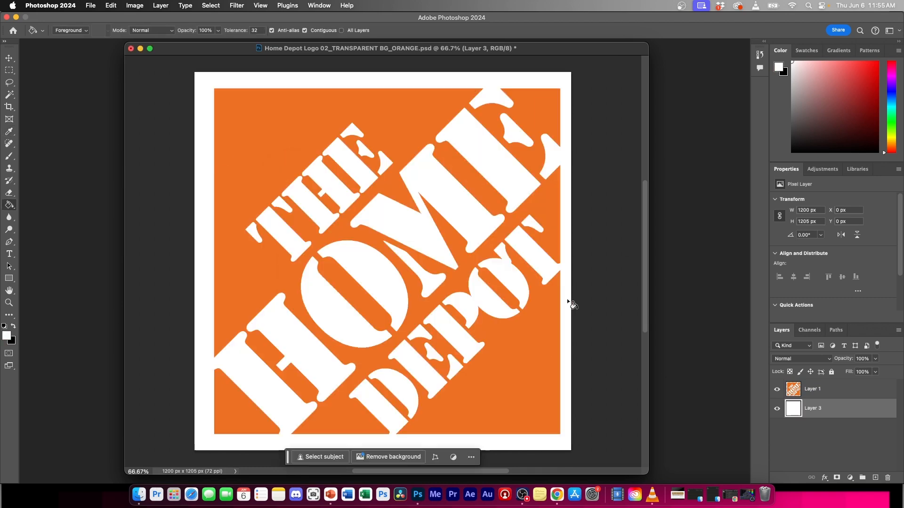
# Merge the logo Layer 1 and the white Layer 3 into a single layer
pyautogui.press('v')
pyautogui.click(833, 393)
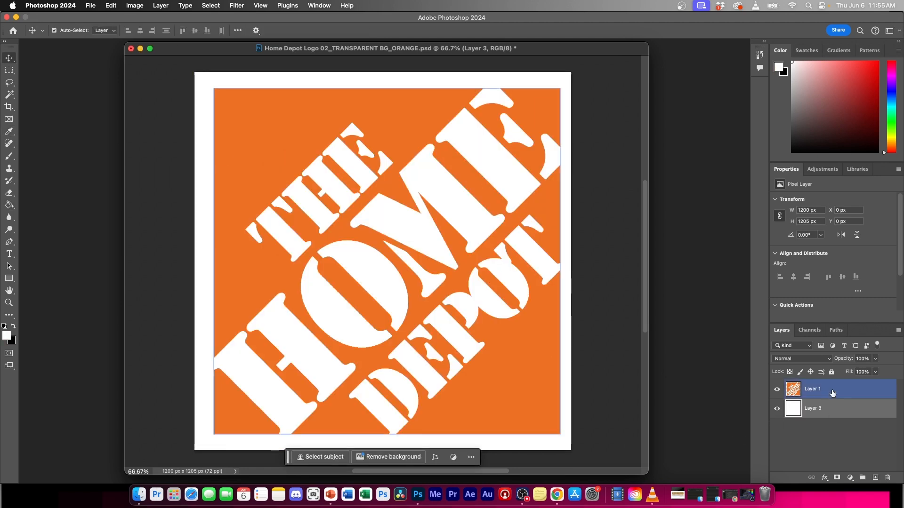
pyautogui.keyDown('shift'); pyautogui.click(835, 410); pyautogui.keyUp('shift')
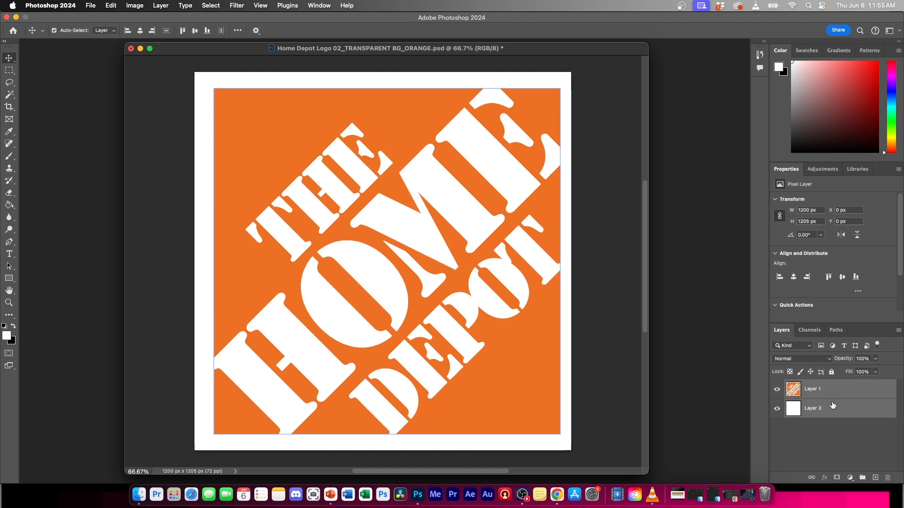
pyautogui.rightClick(831, 409)
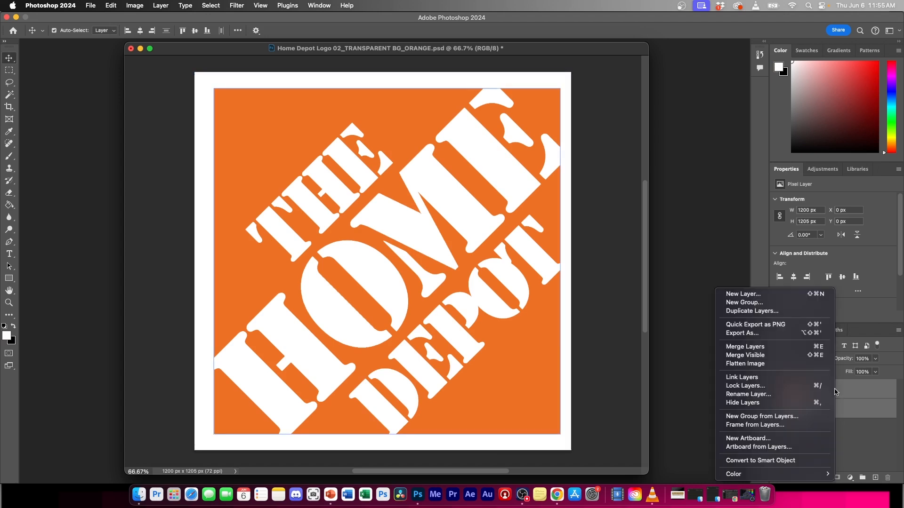
pyautogui.click(770, 348)
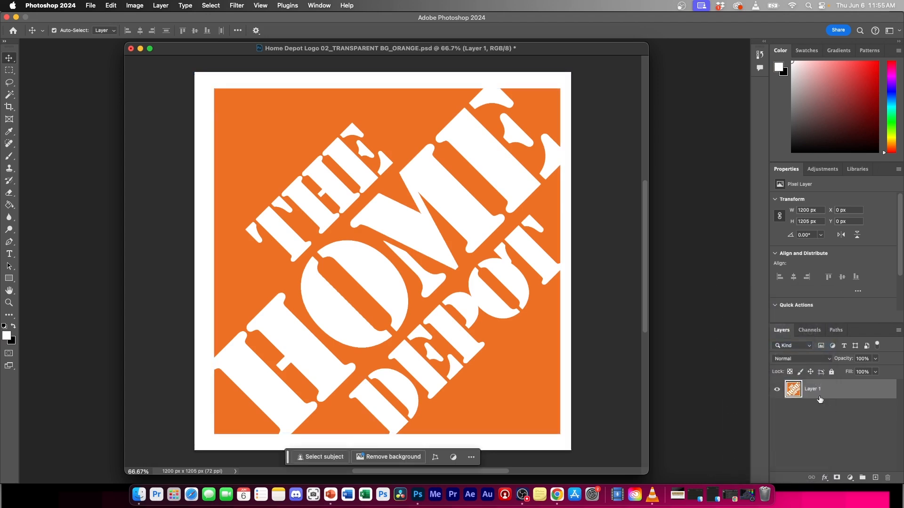
# Add a new empty layer and place it below the merged logo layer
pyautogui.moveTo(505, 371); pyautogui.dragTo(516, 391)
pyautogui.moveTo(457, 217); pyautogui.dragTo(406, 211)
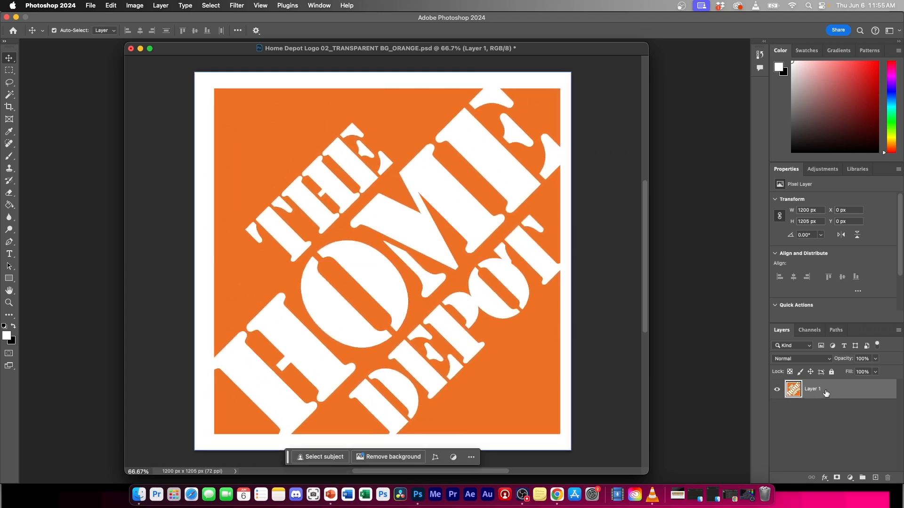
pyautogui.click(875, 477)
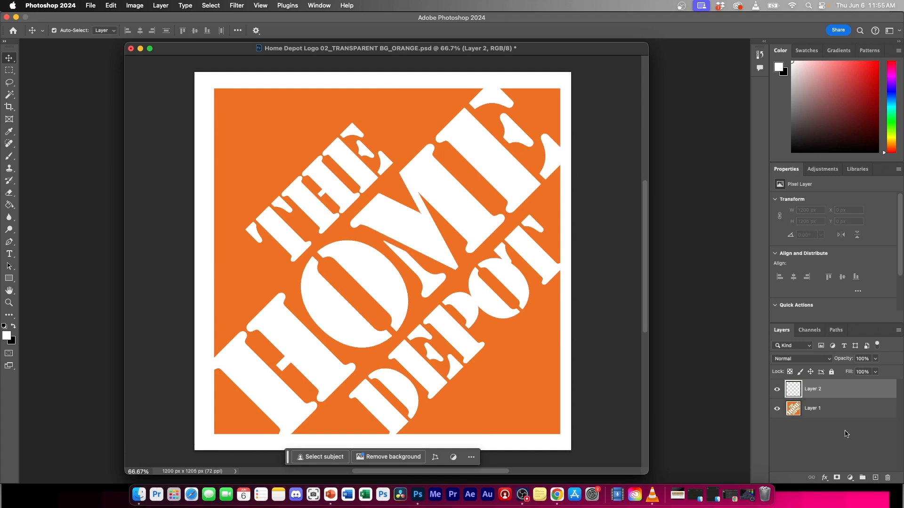
pyautogui.moveTo(827, 412); pyautogui.dragTo(828, 396)
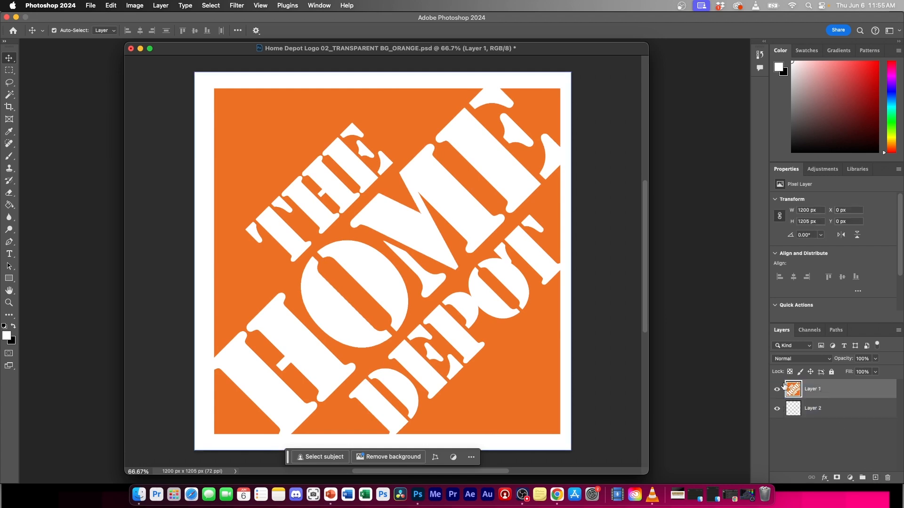
# Try to remove the orange from Layer 1 by selecting it with the Magic Wand, extending to Similar areas, and deleting it
pyautogui.press('w')
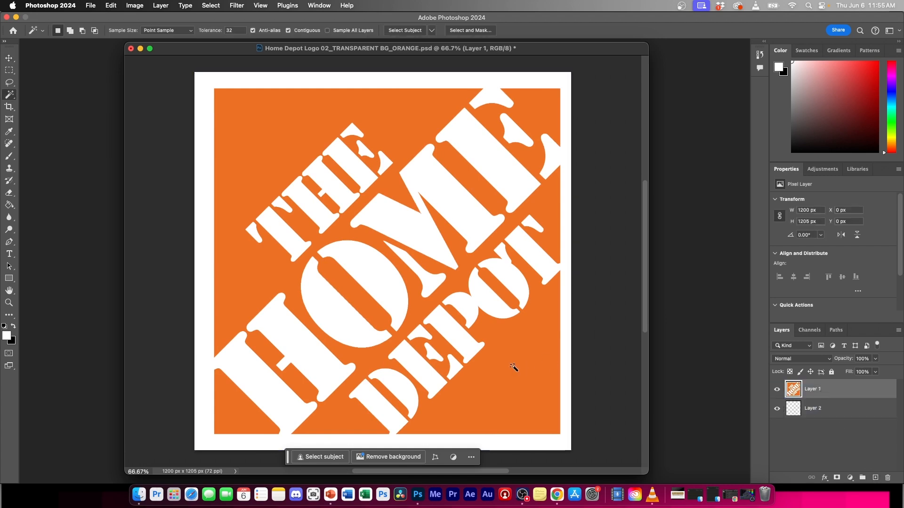
pyautogui.click(507, 363)
pyautogui.rightClick(507, 362)
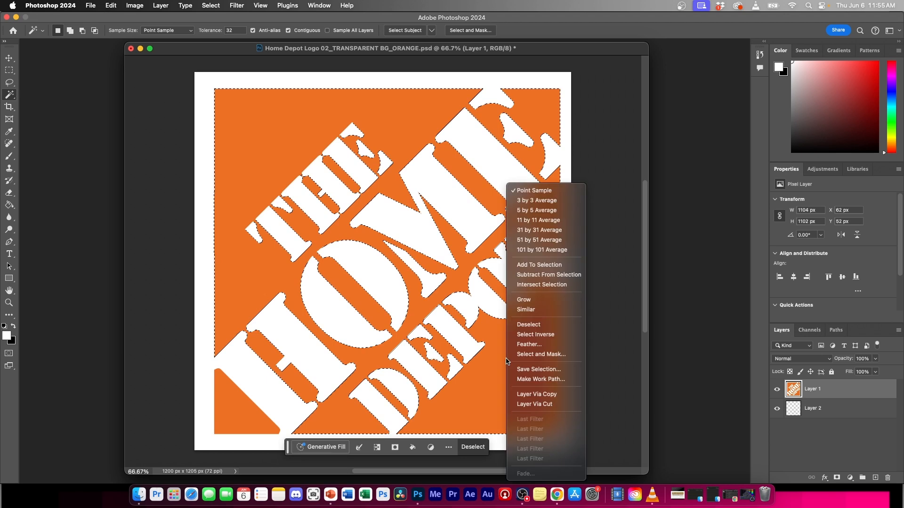
pyautogui.click(528, 310)
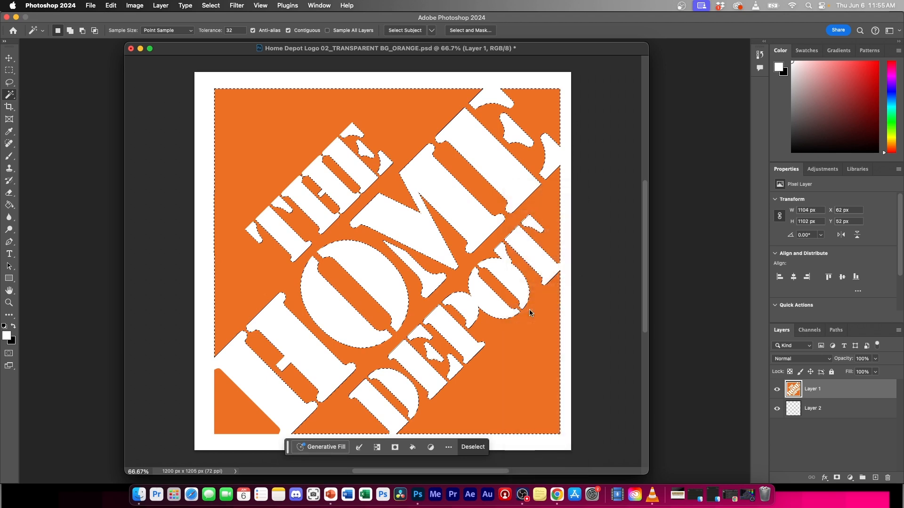
pyautogui.press('Delete')
pyautogui.hotkey('ctrl', 'd')
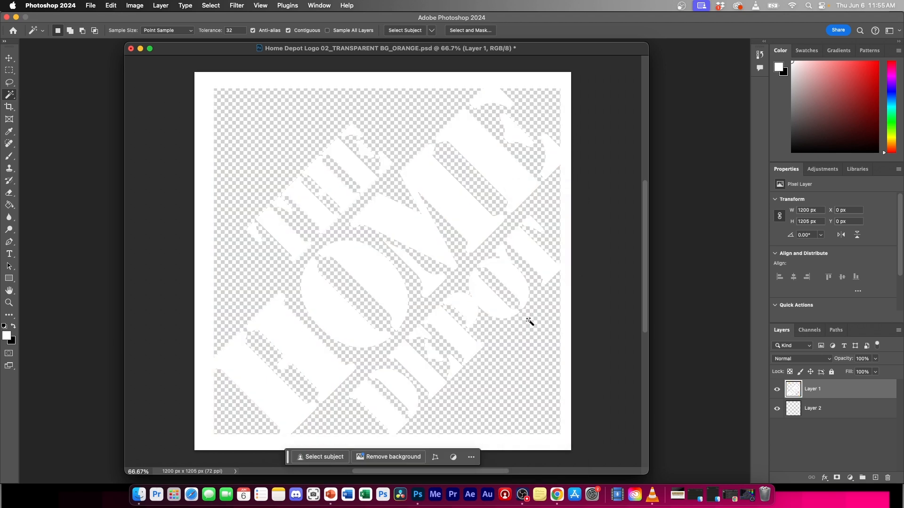
# Undo and redo the orange deletion to compare both versions, leave it undone, and clear the selection
pyautogui.press('super+z')
pyautogui.press('super+z')
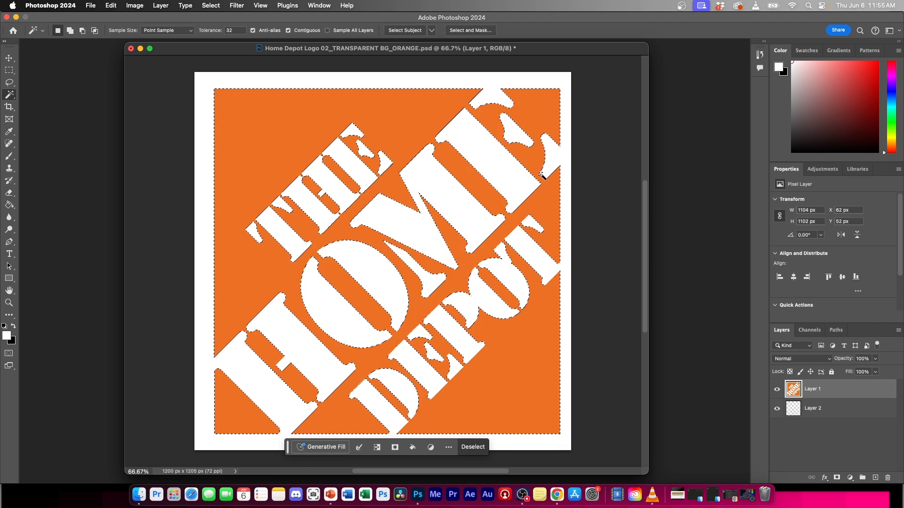
pyautogui.press('super+shift+z')
pyautogui.press('super+shift+z')
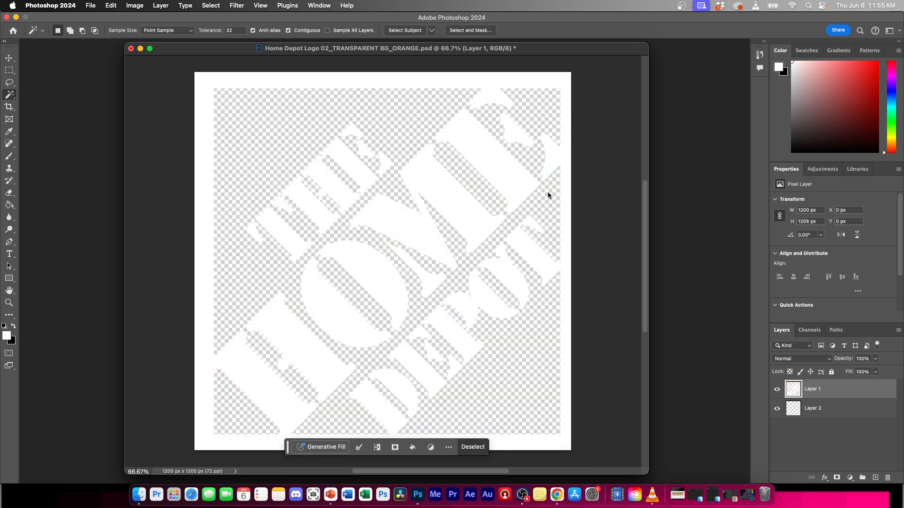
pyautogui.press('super+z')
pyautogui.press('super+z')
pyautogui.press('super+d')
# Delete the white border strip above the orange square on Layer 1 with the Rectangular Marquee and clear the selection
pyautogui.press('m')
pyautogui.moveTo(184, 68); pyautogui.dragTo(594, 301)
pyautogui.press('Delete')
pyautogui.press('super+d')
pyautogui.press('super+d')
pyautogui.moveTo(582, 454); pyautogui.dragTo(577, 286)
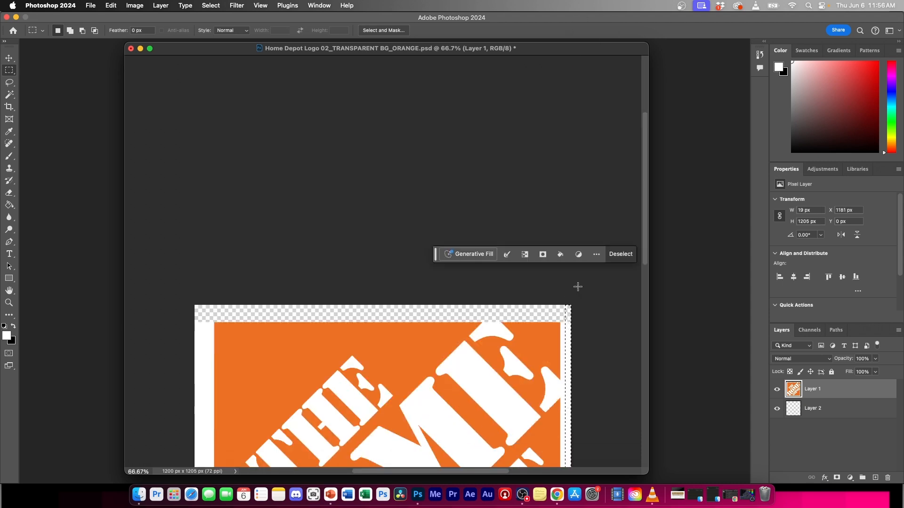
pyautogui.scroll(-10, 578, 287)
pyautogui.press('super+d')
pyautogui.scroll(6, 589, 242)
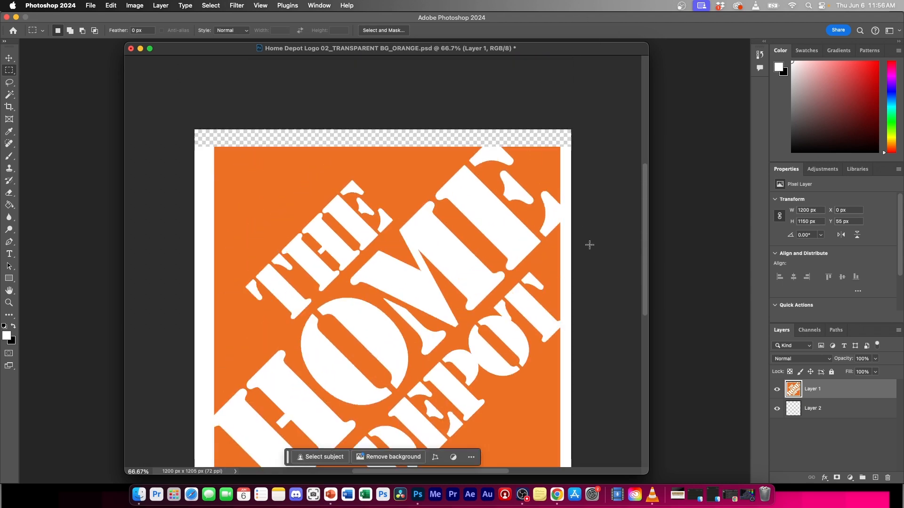
# Cut the remaining white border strips from the right, bottom and left edges of the orange square on Layer 1
pyautogui.moveTo(580, 120); pyautogui.dragTo(561, 427)
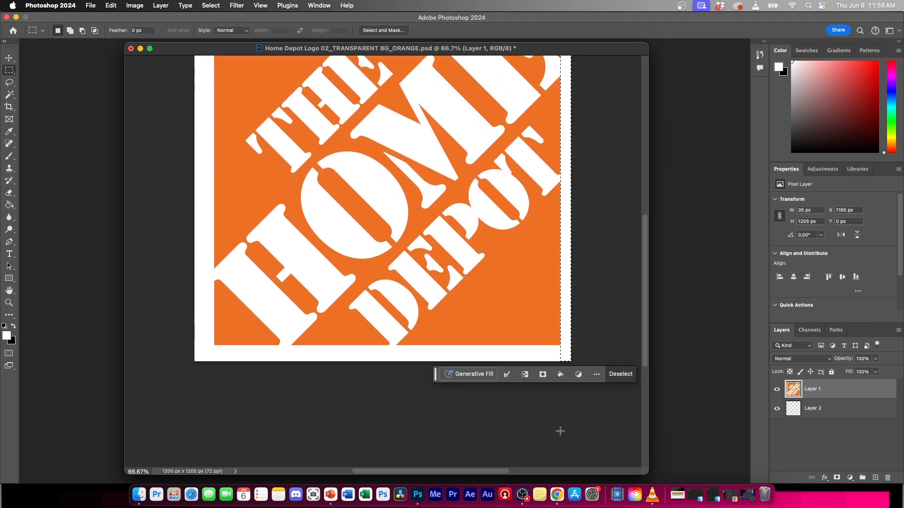
pyautogui.press('super+x')
pyautogui.moveTo(582, 379); pyautogui.dragTo(140, 345)
pyautogui.press('super+x')
pyautogui.scroll(4, 182, 88)
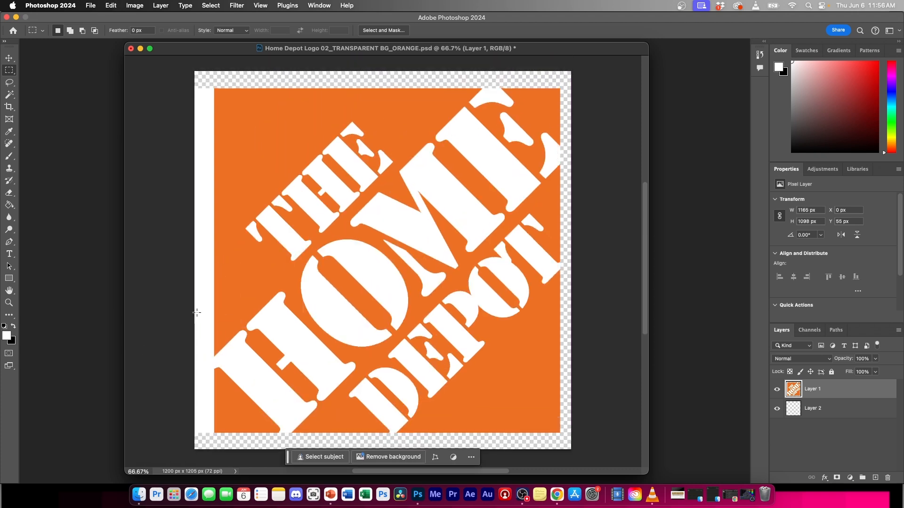
pyautogui.moveTo(182, 76); pyautogui.dragTo(213, 460)
pyautogui.press('super+x')
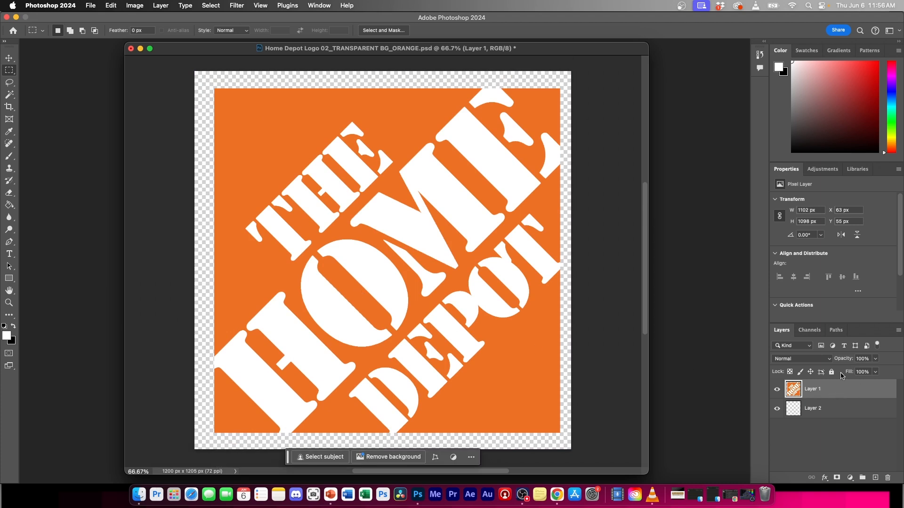
# Select the orange with the Magic Wand, extend to Similar areas, cut it from Layer 1, and nudge the white lettering slightly
pyautogui.press('w')
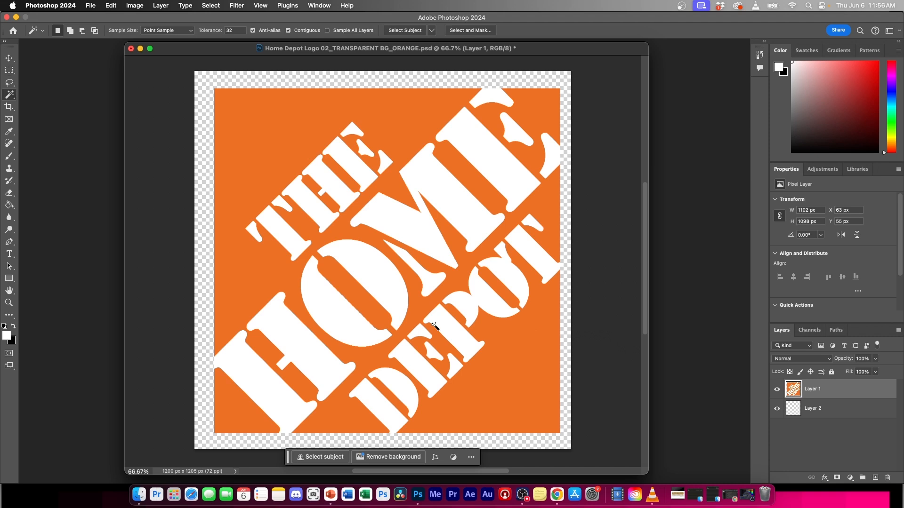
pyautogui.click(399, 142)
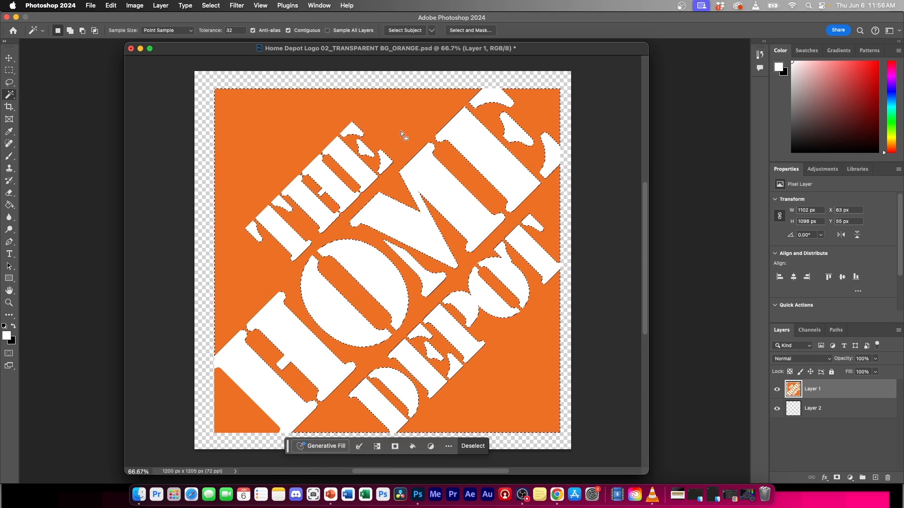
pyautogui.rightClick(402, 130)
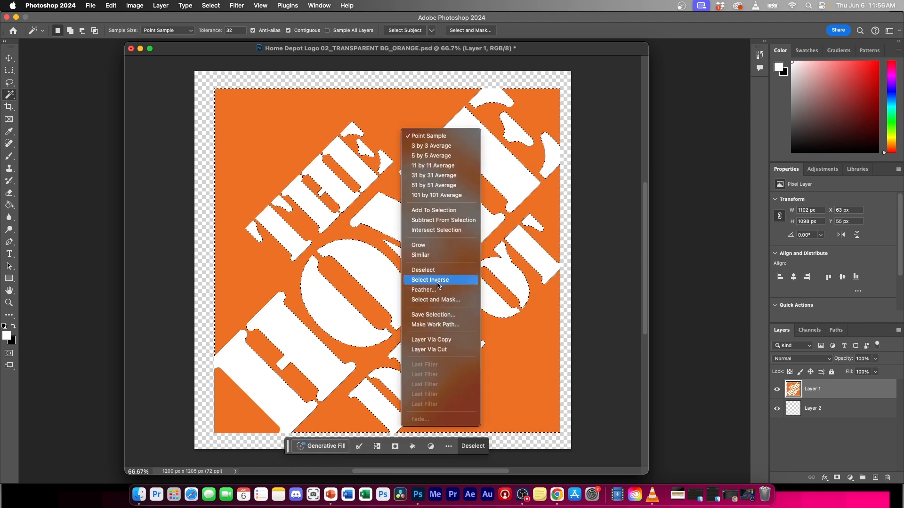
pyautogui.click(428, 255)
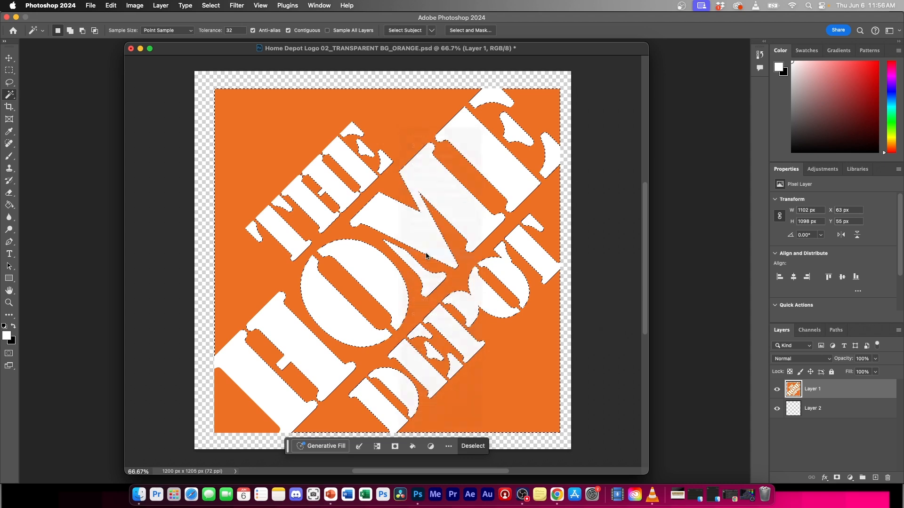
pyautogui.press('super+x')
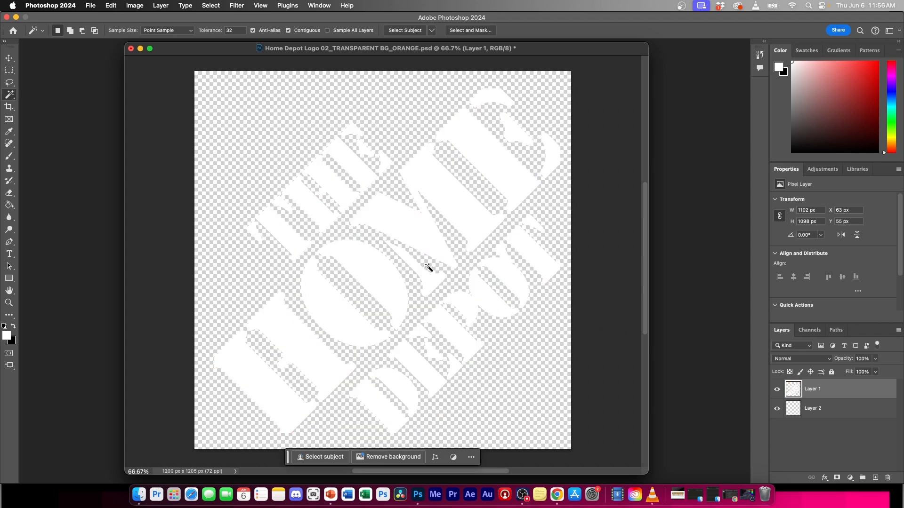
pyautogui.press('v')
pyautogui.moveTo(413, 232)
pyautogui.mouseDown()
pyautogui.moveTo(410, 240)
pyautogui.moveTo(415, 231)
pyautogui.mouseUp()
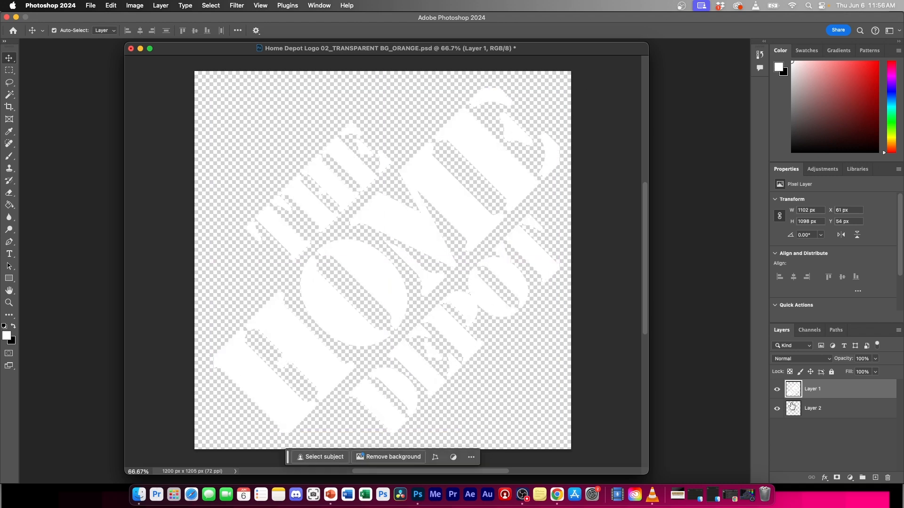
# Fill Layer 2 with black using the Paint Bucket to form a background behind the white lettering
pyautogui.click(826, 411)
pyautogui.click(13, 325)
pyautogui.press('g')
pyautogui.click(290, 282)
pyautogui.press('v')
pyautogui.click(374, 272)
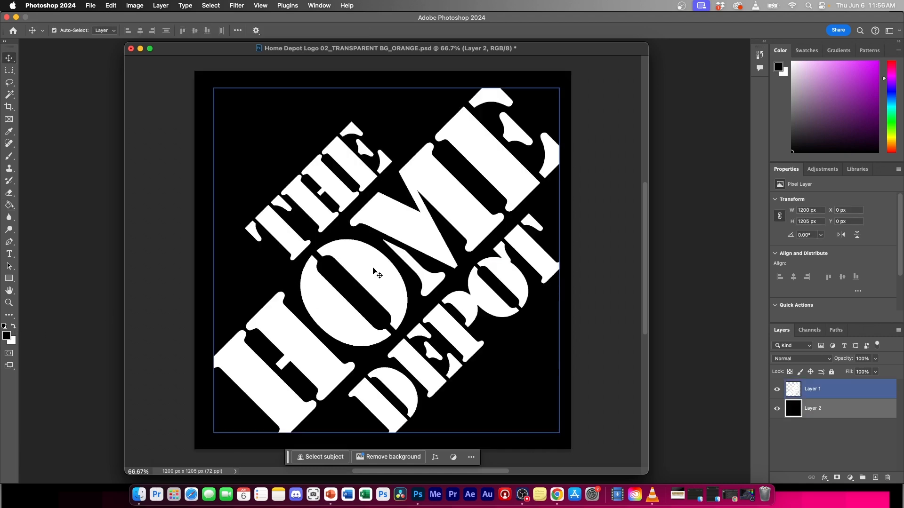
# Duplicate the white lettering Layer 1 twice within the same document, keeping the default copy names
pyautogui.click(829, 395)
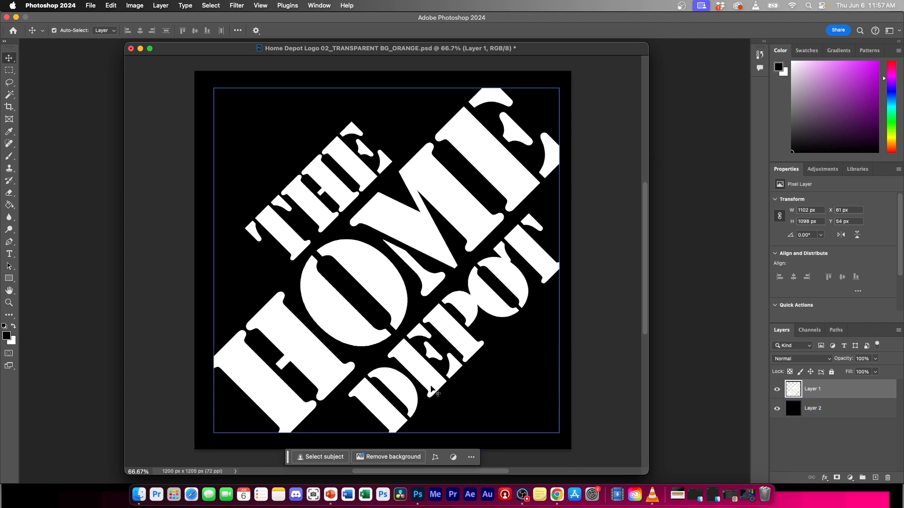
pyautogui.rightClick(837, 391)
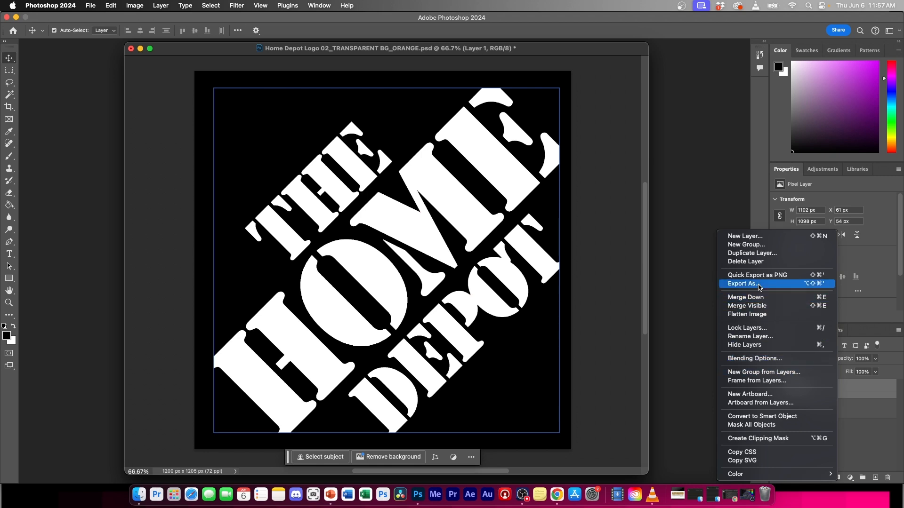
pyautogui.click(762, 254)
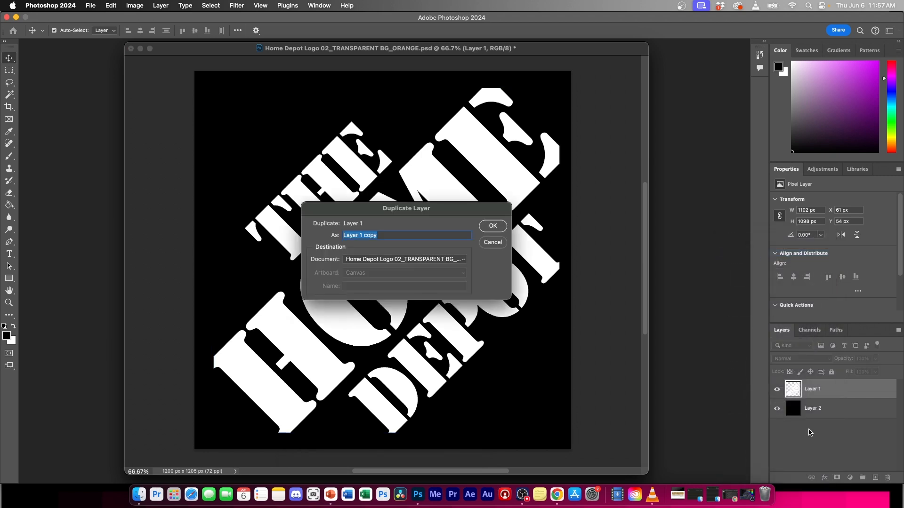
pyautogui.click(492, 226)
pyautogui.rightClick(837, 409)
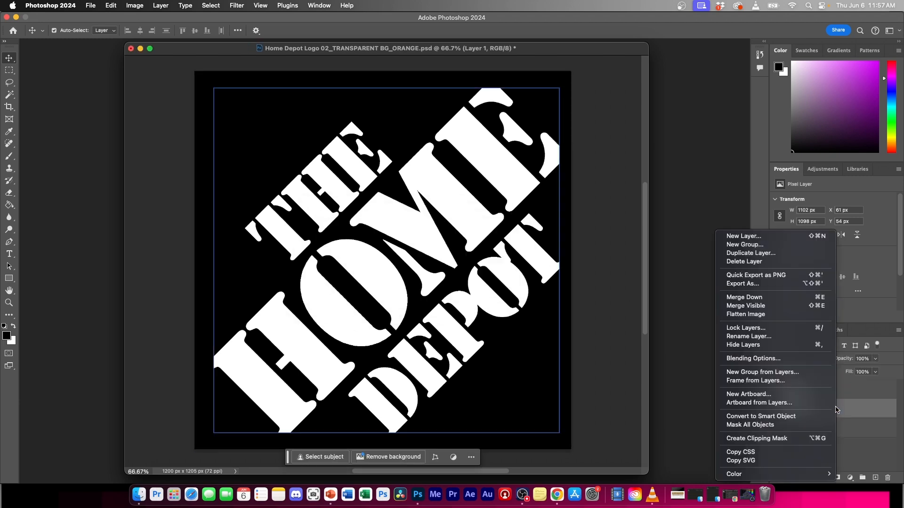
pyautogui.rightClick(860, 390)
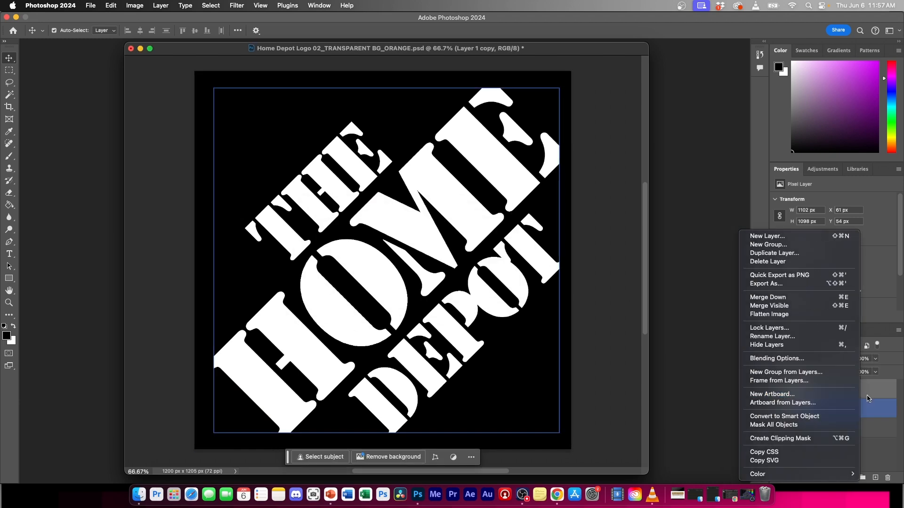
pyautogui.click(868, 398)
pyautogui.rightClick(845, 393)
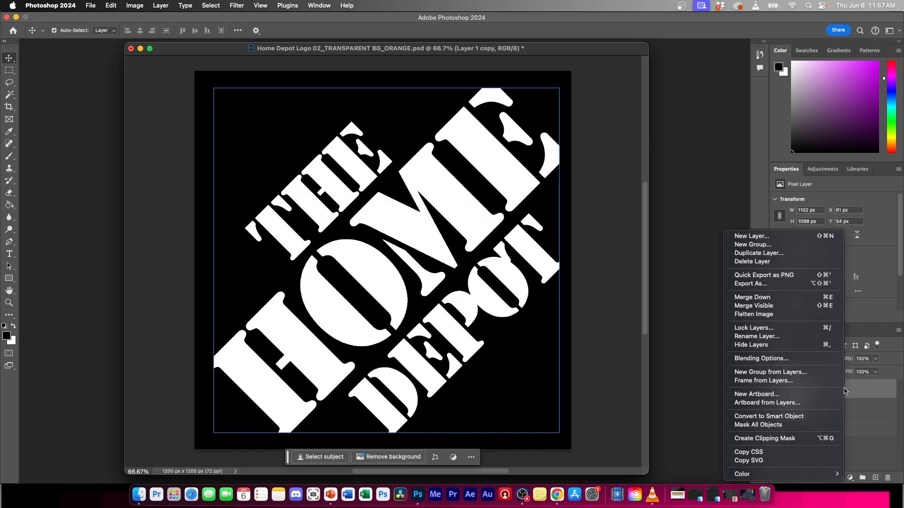
pyautogui.click(759, 254)
pyautogui.click(491, 228)
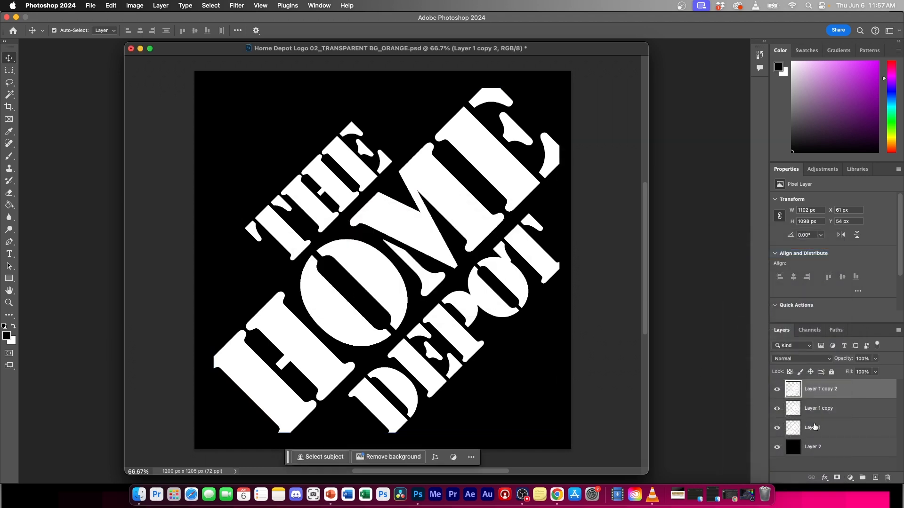
# Rename the three lettering layers from lowest to highest as THE, HOME and DEPOT
pyautogui.click(814, 428)
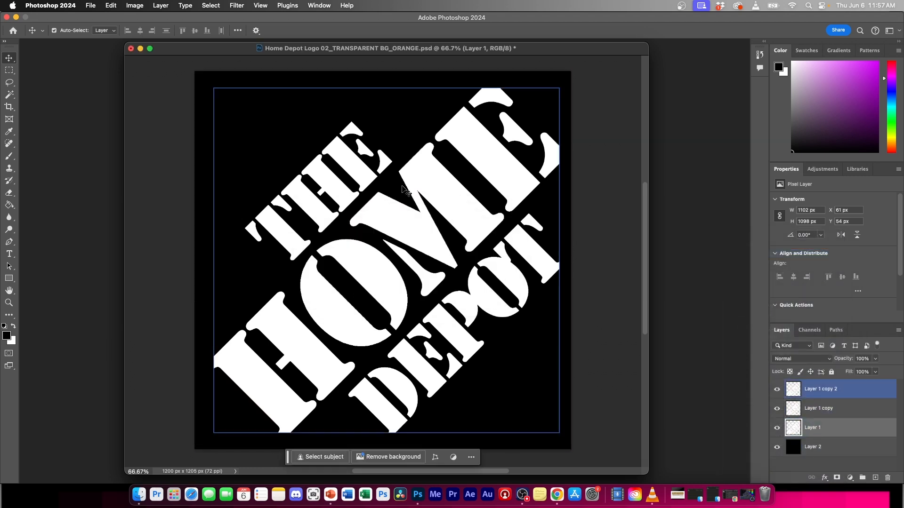
pyautogui.doubleClick(813, 430)
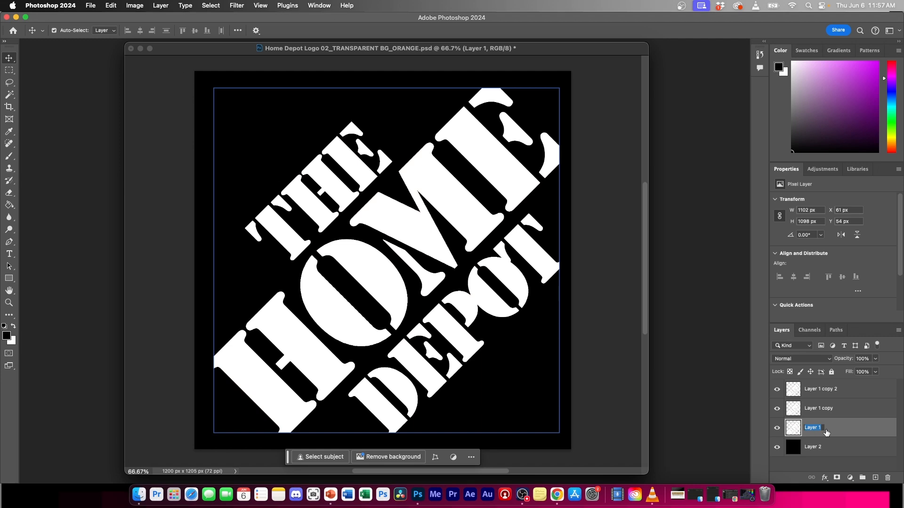
pyautogui.write('THE')
pyautogui.doubleClick(824, 408)
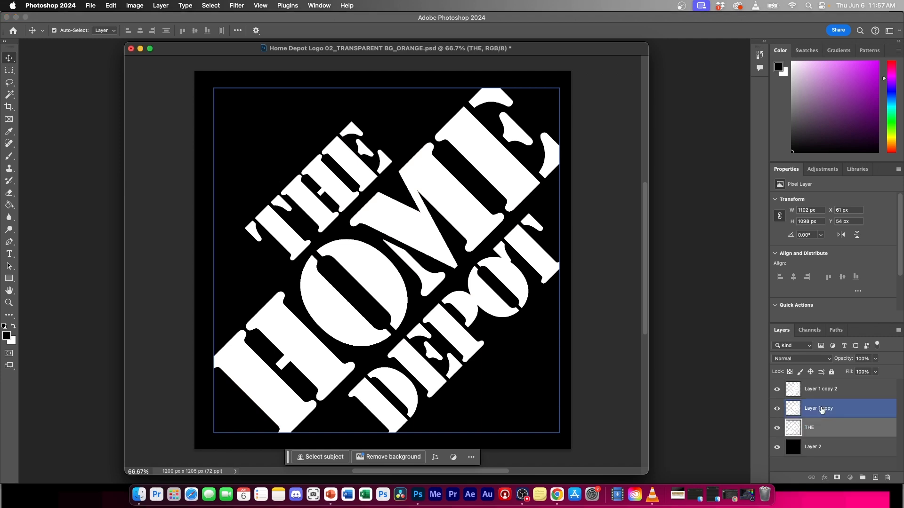
pyautogui.write('HOME')
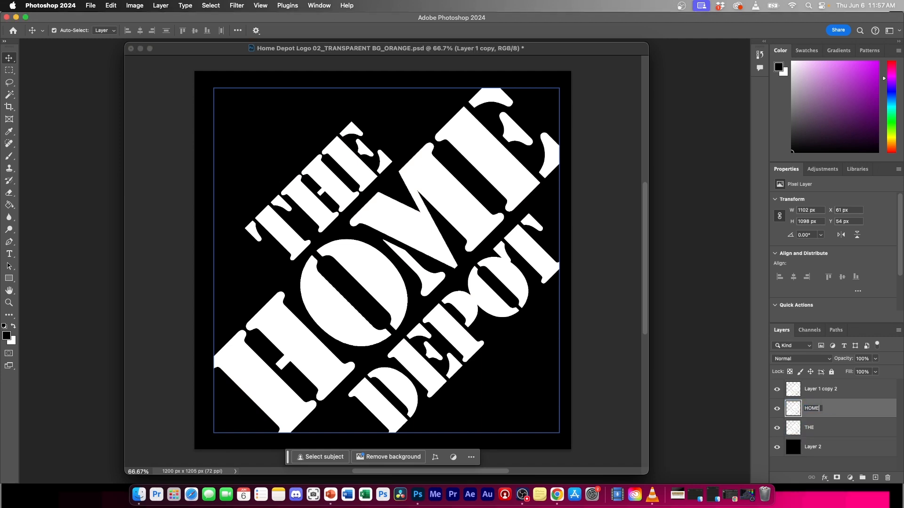
pyautogui.doubleClick(822, 389)
pyautogui.write('DEPOT')
pyautogui.rightClick(816, 408)
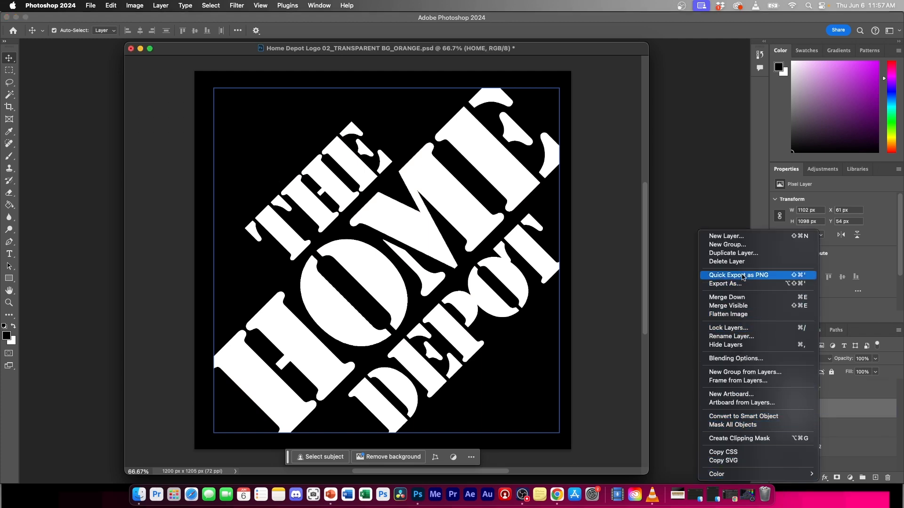
pyautogui.click(746, 338)
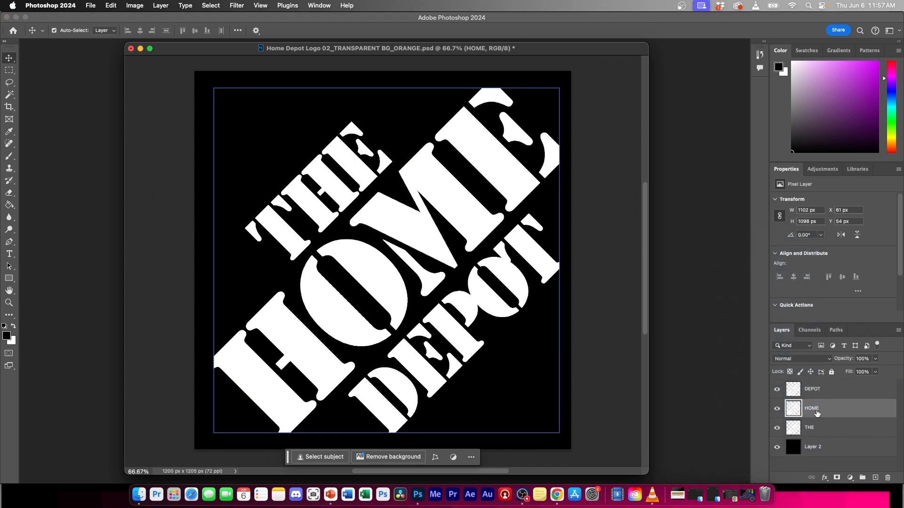
# On the THE layer, outline the words HOME and DEPOT with the Polygonal Lasso, delete them, and clear the selection
pyautogui.click(821, 432)
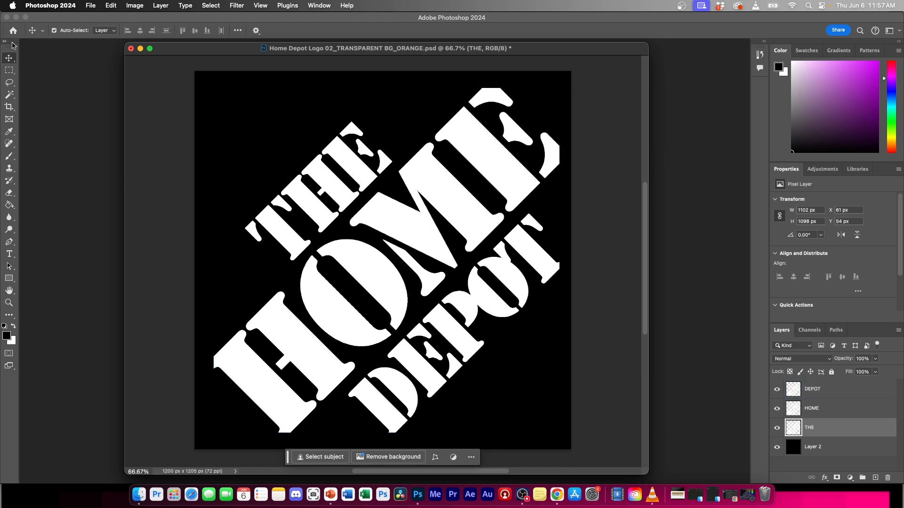
pyautogui.press('l')
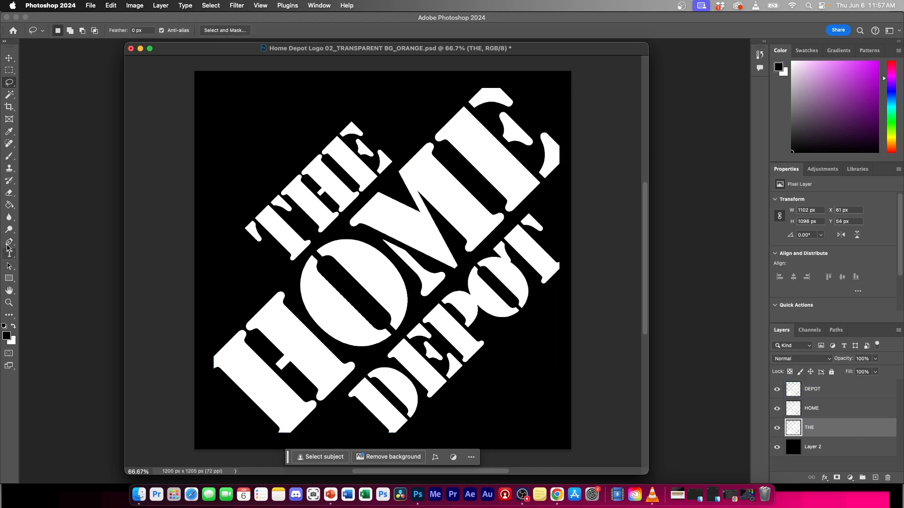
pyautogui.rightClick(10, 86)
pyautogui.click(202, 375)
pyautogui.click(207, 345)
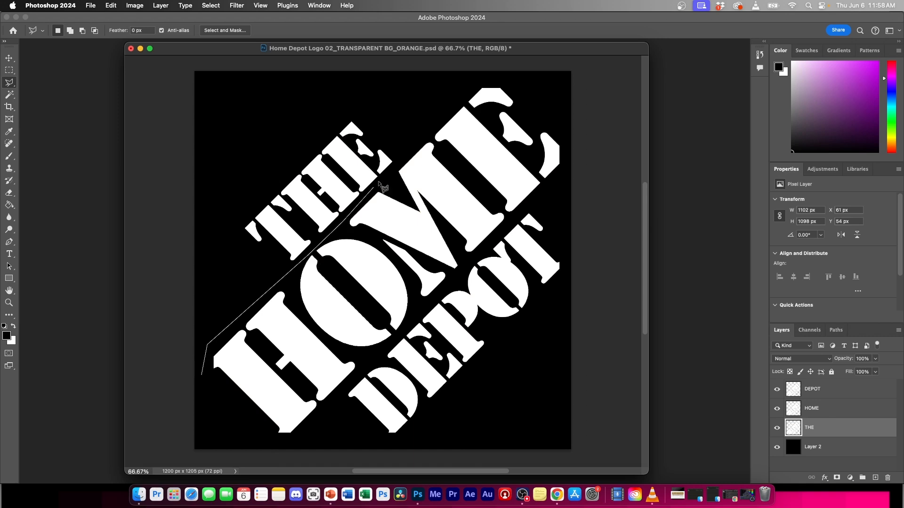
pyautogui.click(416, 153)
pyautogui.click(459, 85)
pyautogui.click(500, 76)
pyautogui.click(518, 86)
pyautogui.moveTo(554, 115)
pyautogui.mouseDown()
pyautogui.moveTo(568, 144)
pyautogui.moveTo(557, 197)
pyautogui.moveTo(571, 240)
pyautogui.moveTo(568, 285)
pyautogui.moveTo(529, 361)
pyautogui.moveTo(472, 408)
pyautogui.moveTo(384, 446)
pyautogui.moveTo(253, 452)
pyautogui.moveTo(228, 402)
pyautogui.mouseUp()
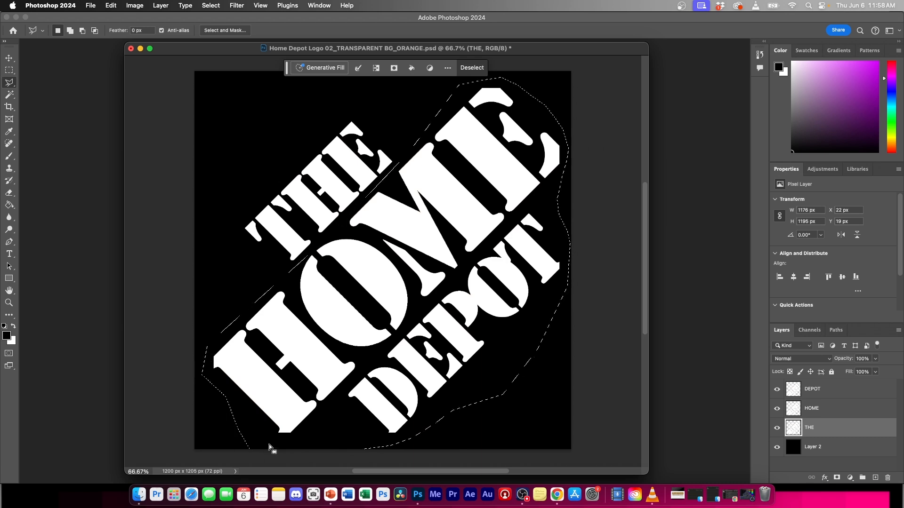
pyautogui.click(548, 285)
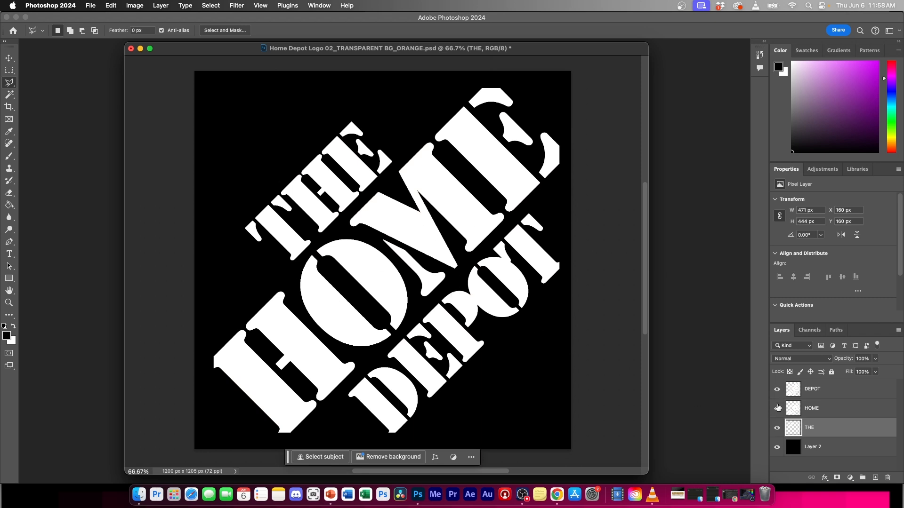
# Hide the DEPOT and THE layers, keep HOME visible over the black background, and make HOME the active layer
pyautogui.moveTo(778, 413); pyautogui.dragTo(776, 388)
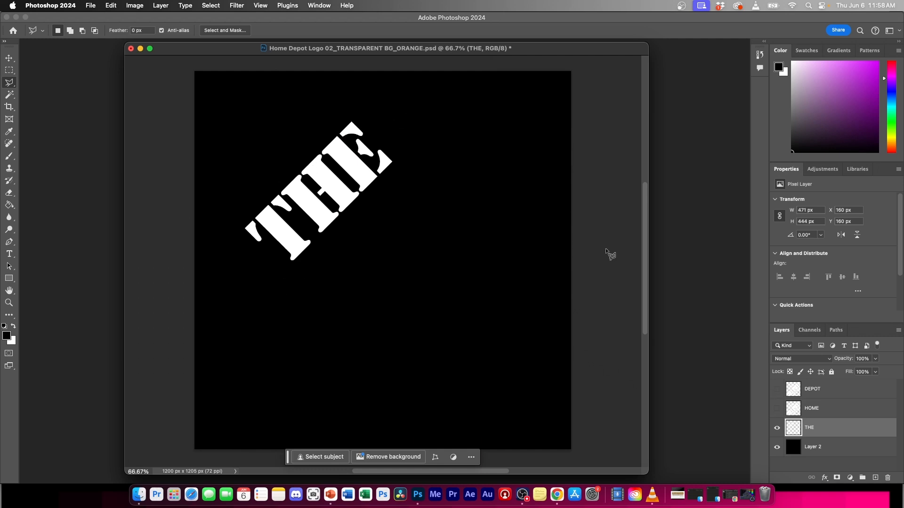
pyautogui.click(777, 428)
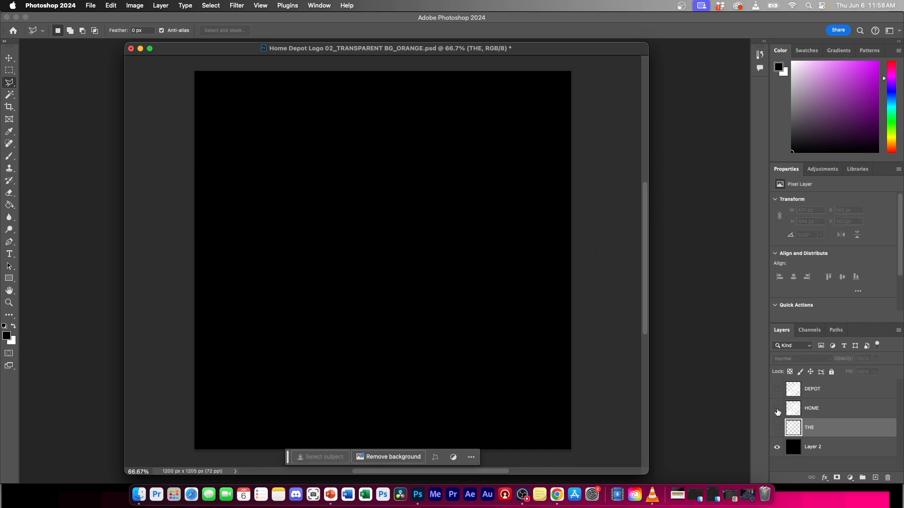
pyautogui.click(777, 410)
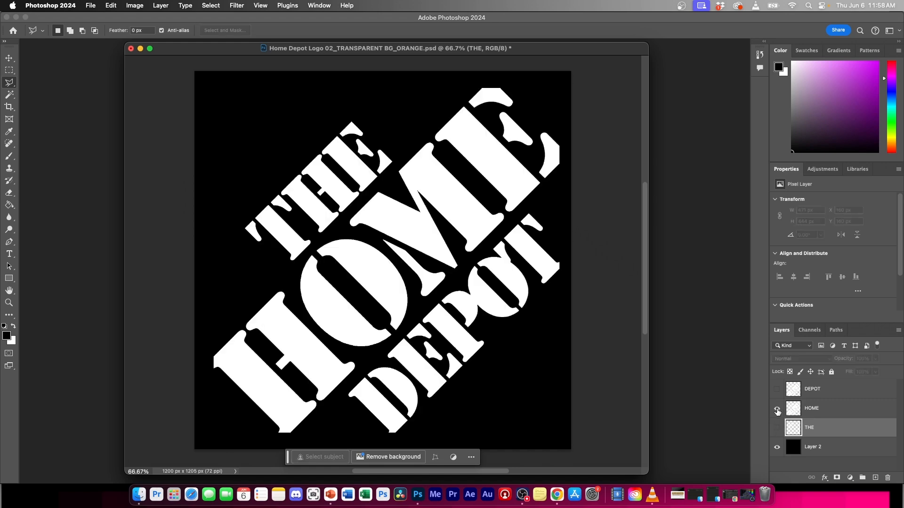
pyautogui.click(807, 412)
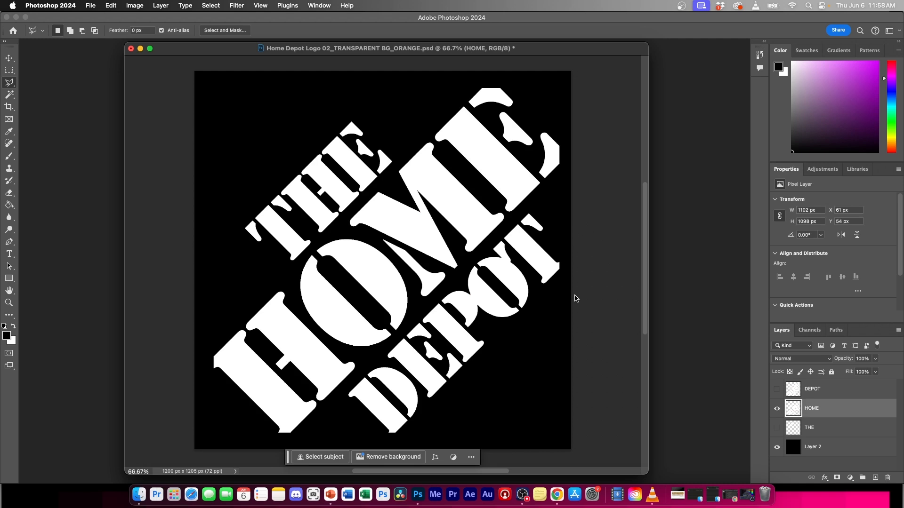
# On the HOME layer, outline the word THE with the Polygonal Lasso, delete it, and clear the selection
pyautogui.hotkey('shift', 'l')
pyautogui.moveTo(14, 86); pyautogui.dragTo(39, 95)
pyautogui.click(254, 168)
pyautogui.click(229, 221)
pyautogui.click(261, 261)
pyautogui.click(281, 272)
pyautogui.click(298, 262)
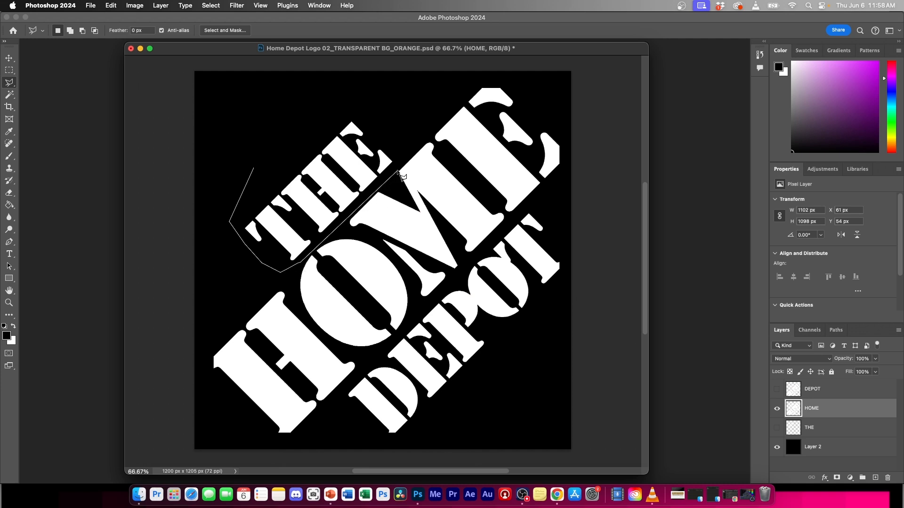
pyautogui.click(400, 156)
pyautogui.click(381, 126)
pyautogui.doubleClick(344, 104)
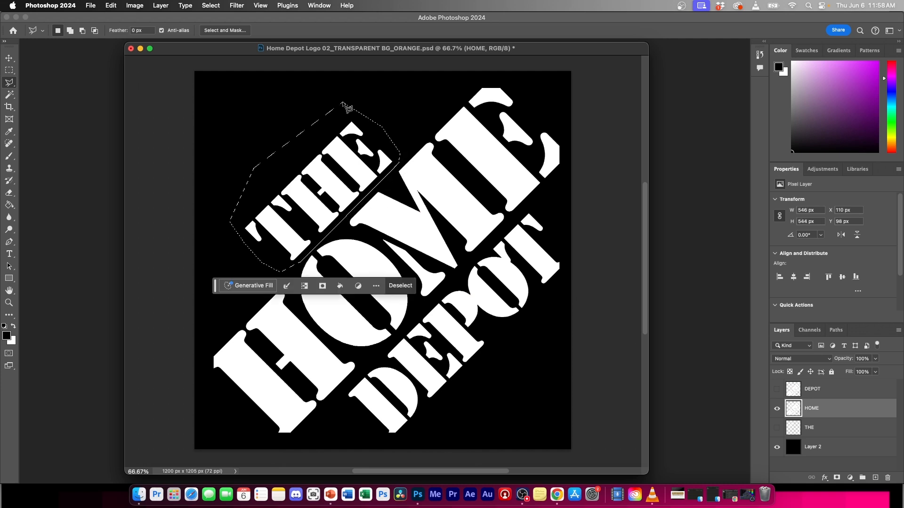
pyautogui.press('Delete')
pyautogui.hotkey('ctrl', 'd')
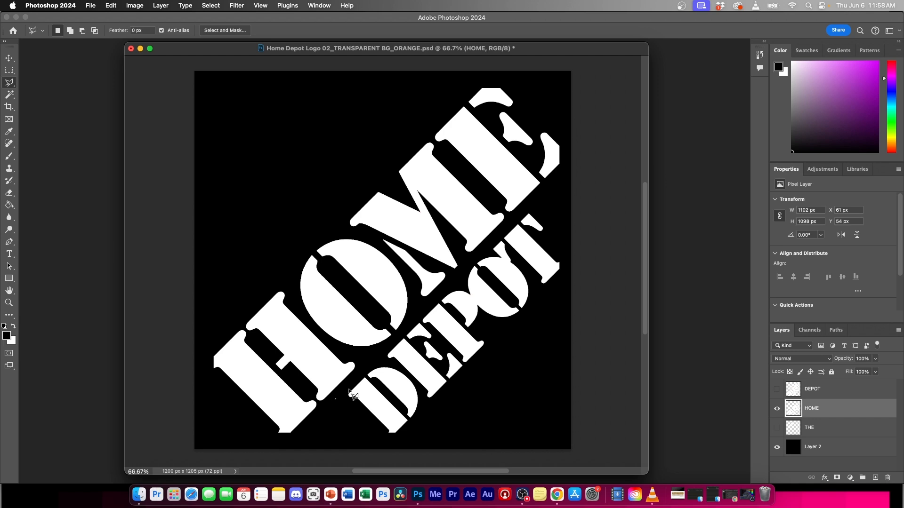
# Outline the word DEPOT on the HOME layer with the Polygonal Lasso, delete it, and deselect
pyautogui.click(529, 206)
pyautogui.click(545, 217)
pyautogui.click(569, 258)
pyautogui.click(568, 282)
pyautogui.click(549, 305)
pyautogui.click(425, 426)
pyautogui.click(394, 441)
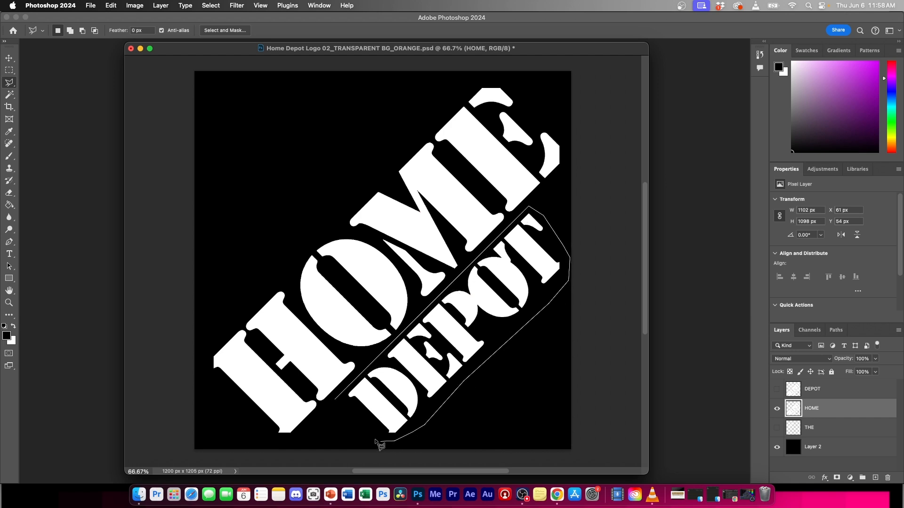
pyautogui.doubleClick(381, 445)
pyautogui.press('Delete')
pyautogui.hotkey('ctrl', 'd')
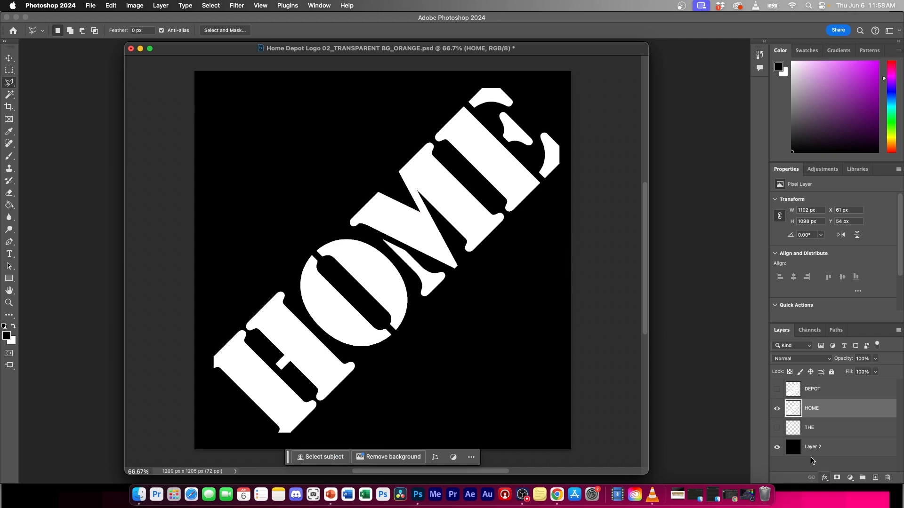
# Show DEPOT instead of HOME, outline THE and HOME with the Polygonal Lasso, delete both words from the DEPOT layer, and deselect
pyautogui.click(776, 409)
pyautogui.click(776, 389)
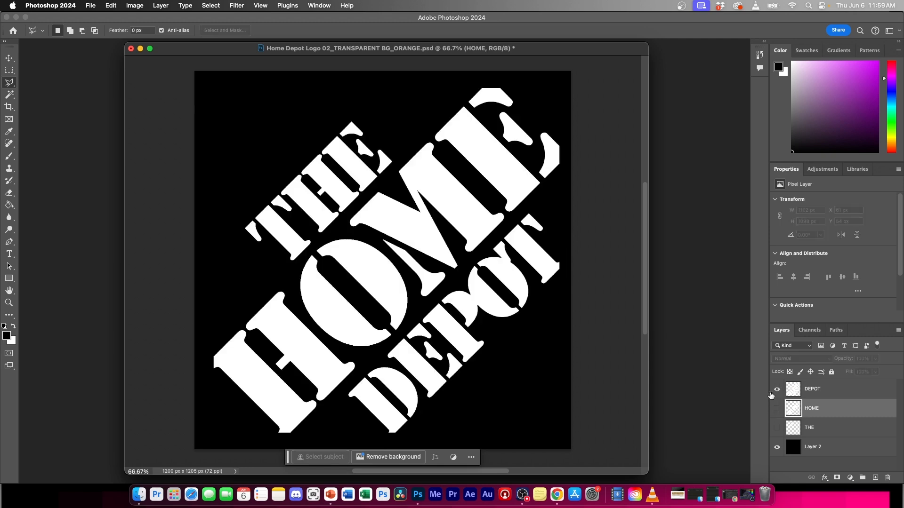
pyautogui.click(214, 279)
pyautogui.click(191, 340)
pyautogui.click(207, 389)
pyautogui.click(222, 399)
pyautogui.click(278, 455)
pyautogui.click(292, 450)
pyautogui.click(306, 442)
pyautogui.click(316, 426)
pyautogui.click(326, 411)
pyautogui.click(340, 393)
pyautogui.click(350, 382)
pyautogui.click(362, 374)
pyautogui.click(582, 145)
pyautogui.click(545, 102)
pyautogui.click(513, 77)
pyautogui.click(487, 72)
pyautogui.click(311, 99)
pyautogui.click(294, 107)
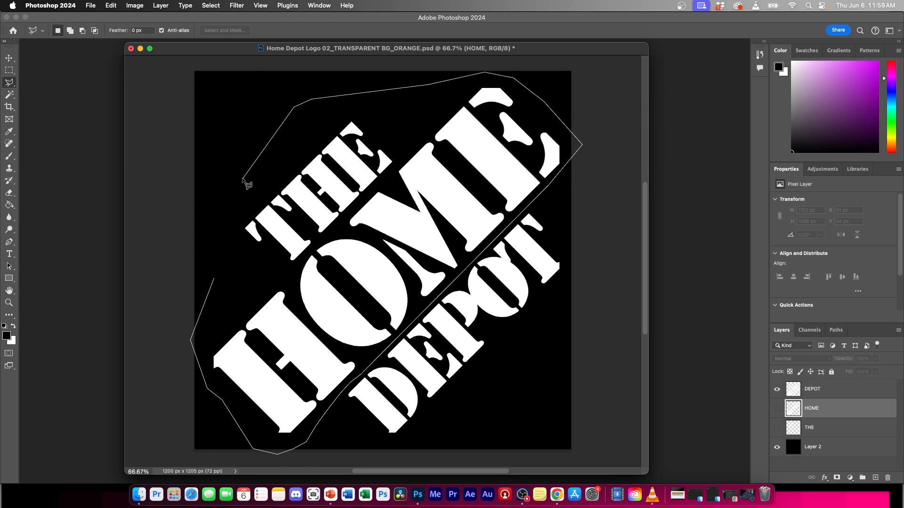
pyautogui.doubleClick(246, 178)
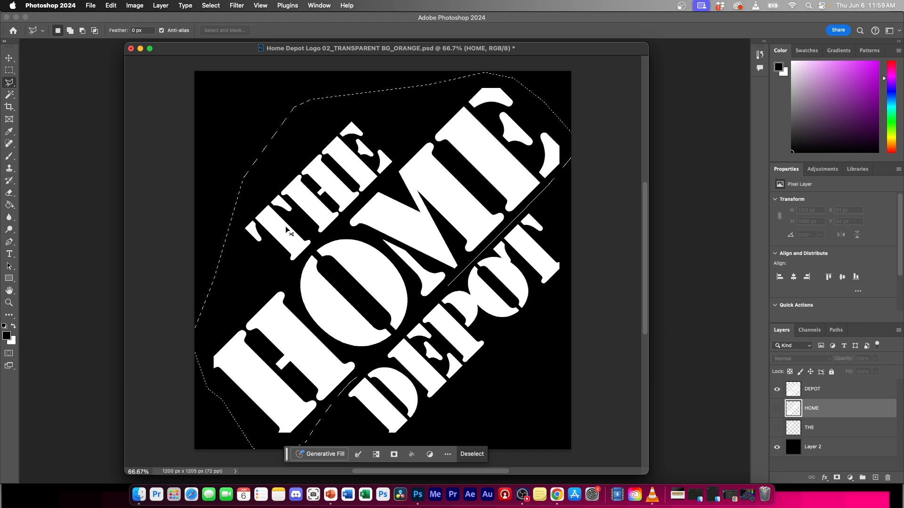
pyautogui.press('v')
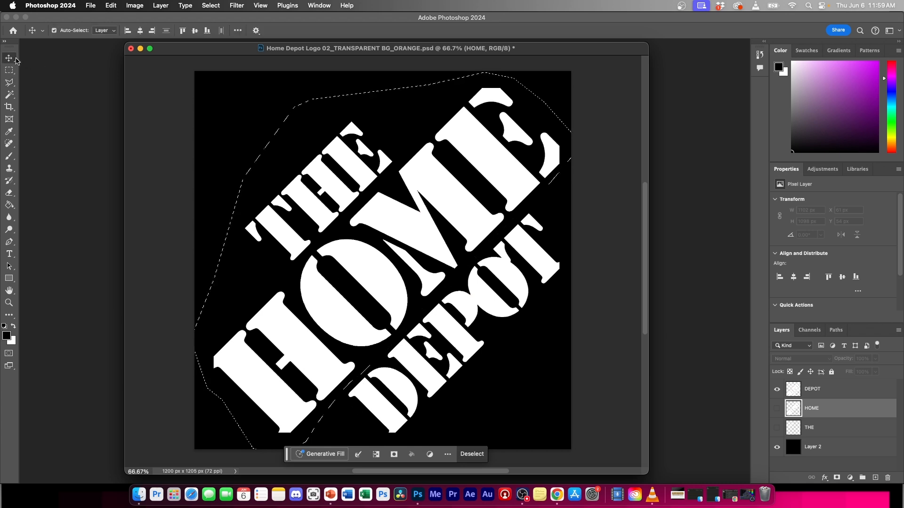
pyautogui.click(825, 390)
pyautogui.click(778, 409)
pyautogui.click(777, 390)
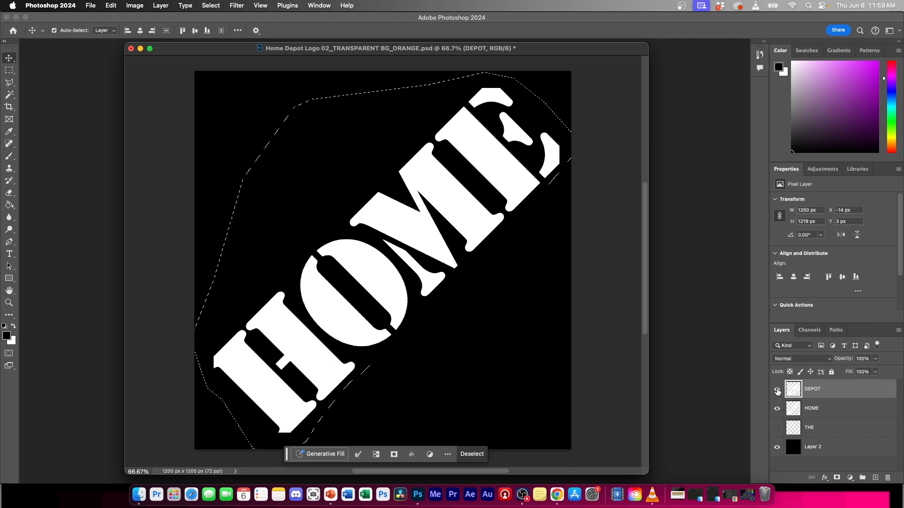
pyautogui.click(777, 390)
pyautogui.press('Delete')
pyautogui.press('super+d')
# Check the THE, HOME and DEPOT layers by toggling their visibility, leaving all three hidden
pyautogui.keyDown('super'); pyautogui.click(784, 408); pyautogui.keyUp('super')
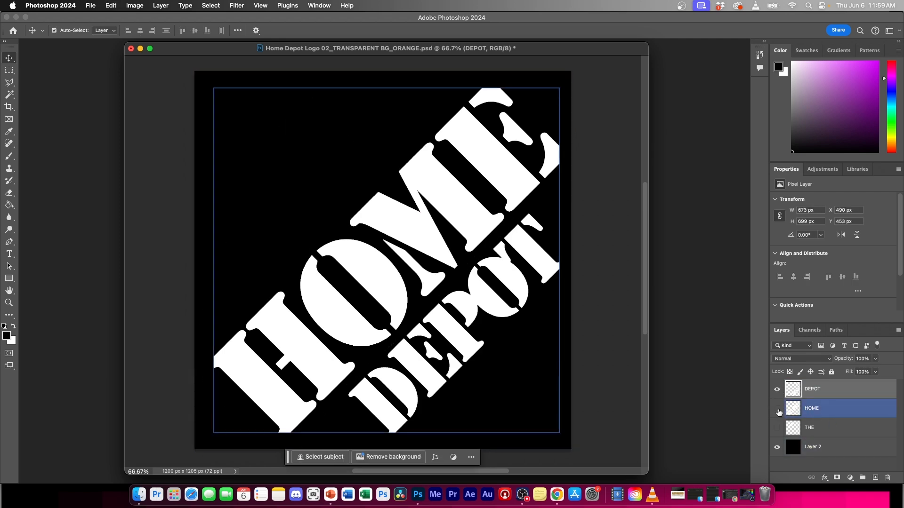
pyautogui.click(777, 409)
pyautogui.click(777, 390)
pyautogui.click(777, 391)
pyautogui.click(777, 409)
pyautogui.click(777, 392)
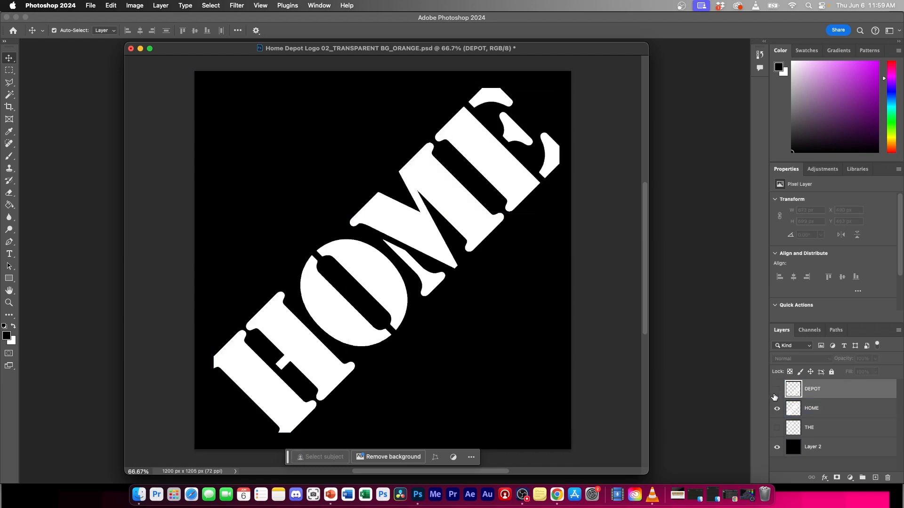
pyautogui.click(777, 408)
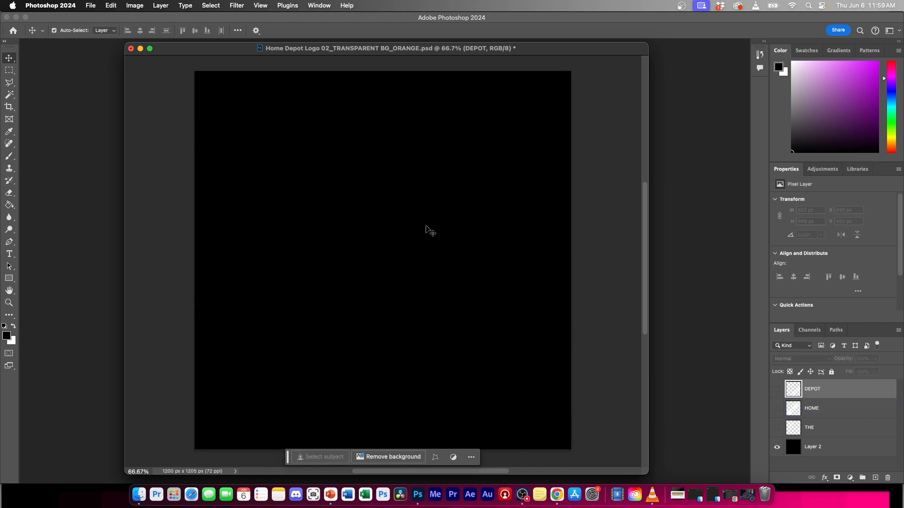
pyautogui.click(777, 428)
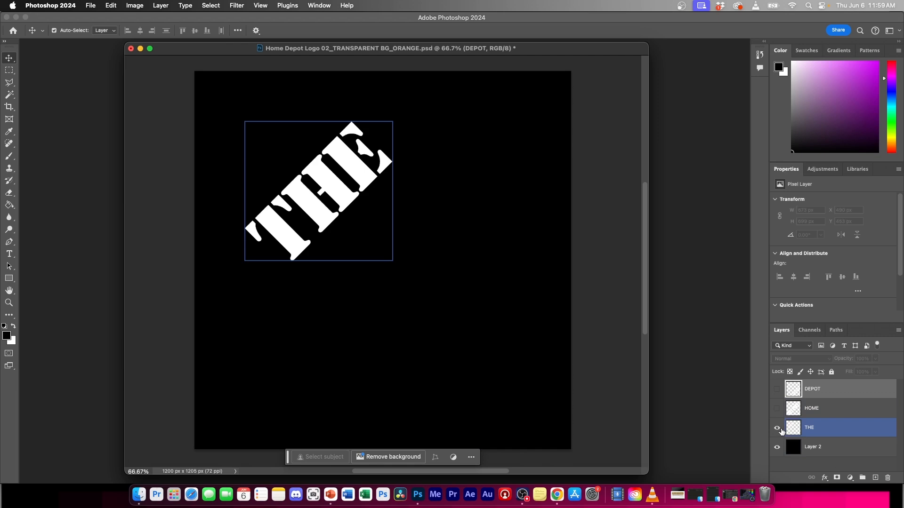
pyautogui.click(777, 427)
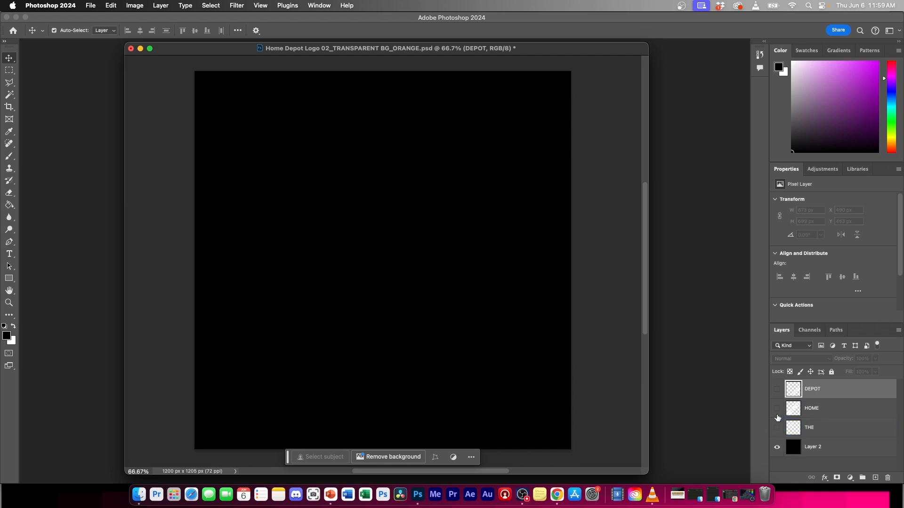
pyautogui.click(777, 409)
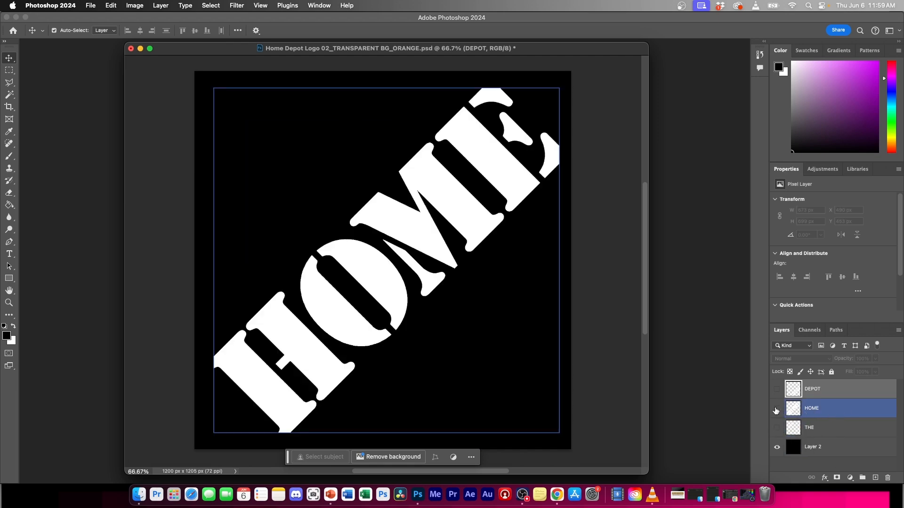
pyautogui.click(776, 408)
pyautogui.click(777, 389)
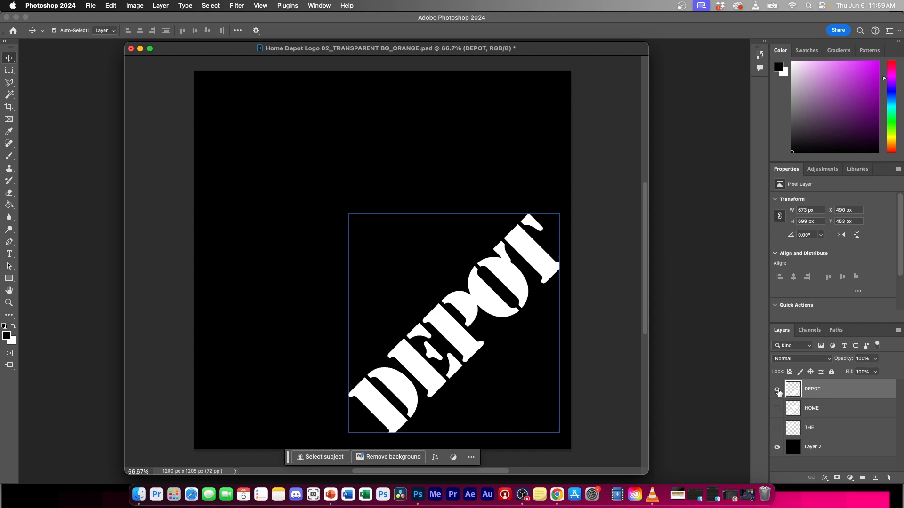
pyautogui.click(777, 391)
# Hide the black Layer 2 and show only the THE layer over the transparent background
pyautogui.click(780, 455)
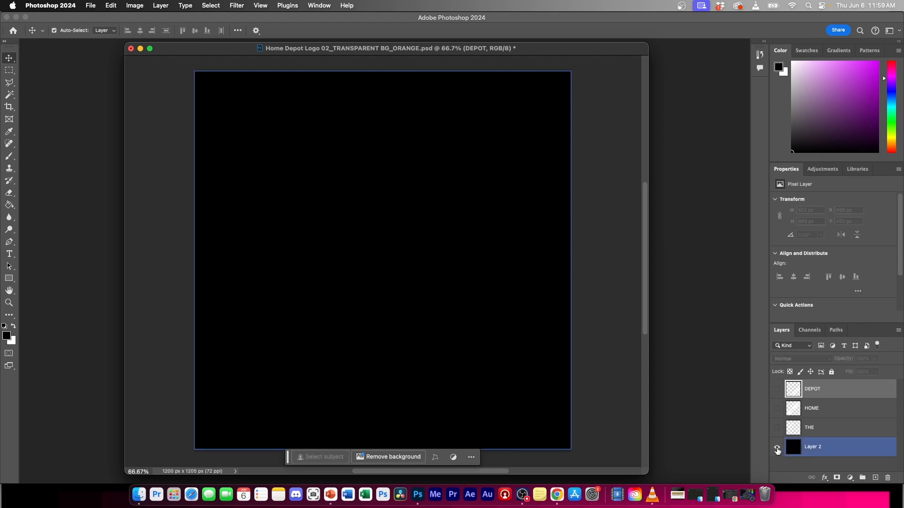
pyautogui.click(777, 448)
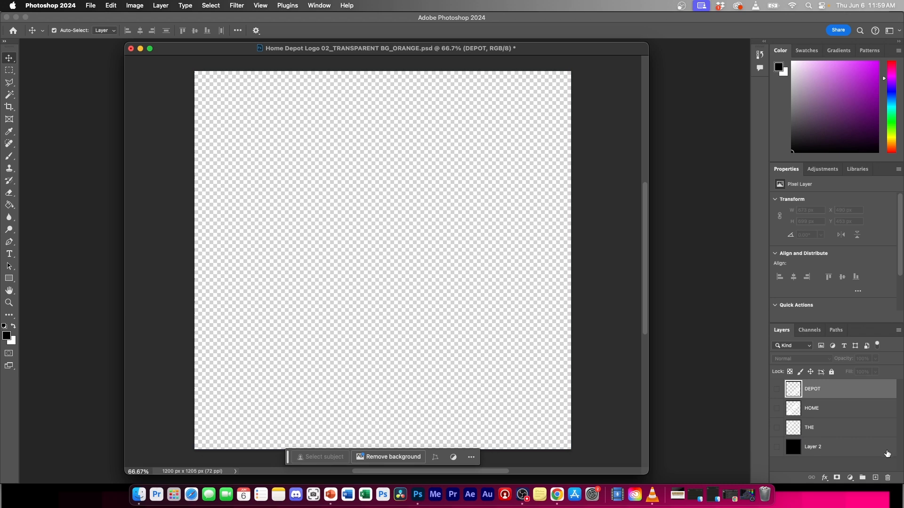
pyautogui.click(777, 429)
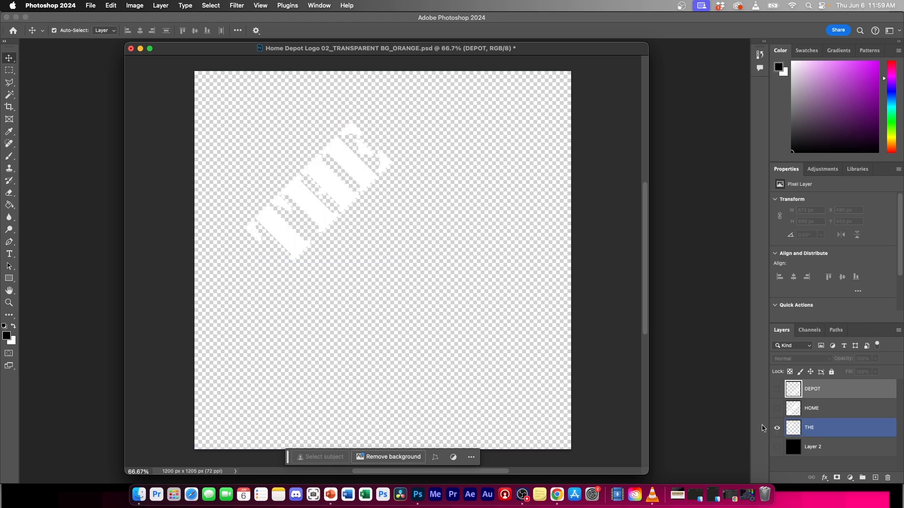
pyautogui.moveTo(342, 49); pyautogui.dragTo(337, 51)
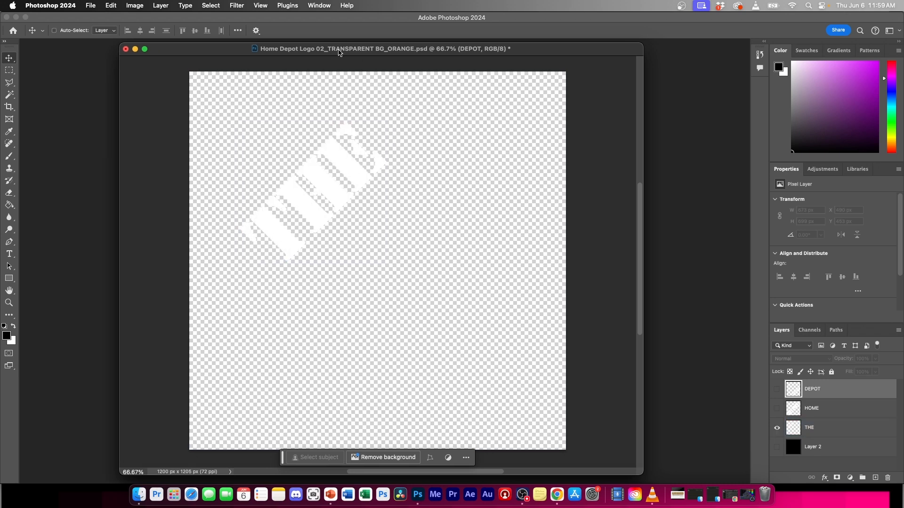
# Start saving the document under a new name in the Logo folder, replacing the file name with LOGO_MOVING_THE
pyautogui.press('super+shift+s')
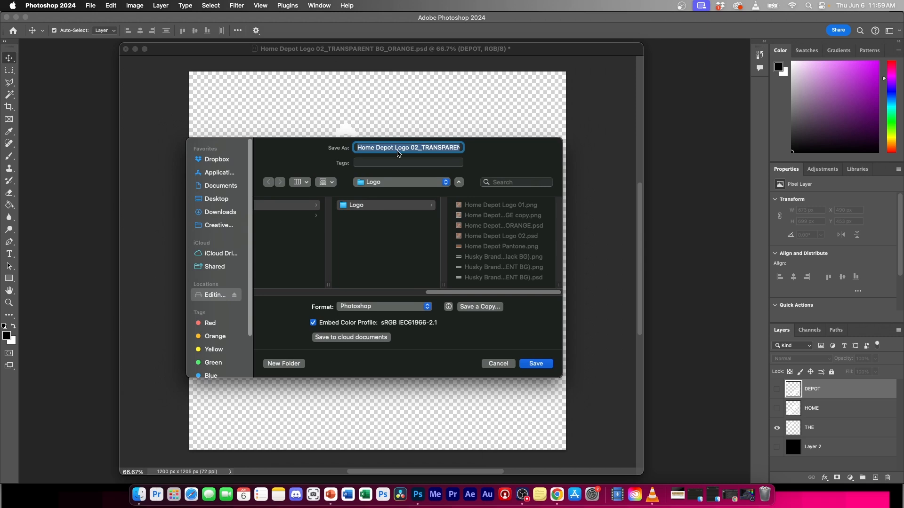
pyautogui.click(433, 147)
pyautogui.moveTo(429, 148); pyautogui.dragTo(356, 147)
pyautogui.write('AANSPARENT BG_ORANGE.psd')
pyautogui.moveTo(436, 147); pyautogui.dragTo(322, 145)
pyautogui.press('BackSpace')
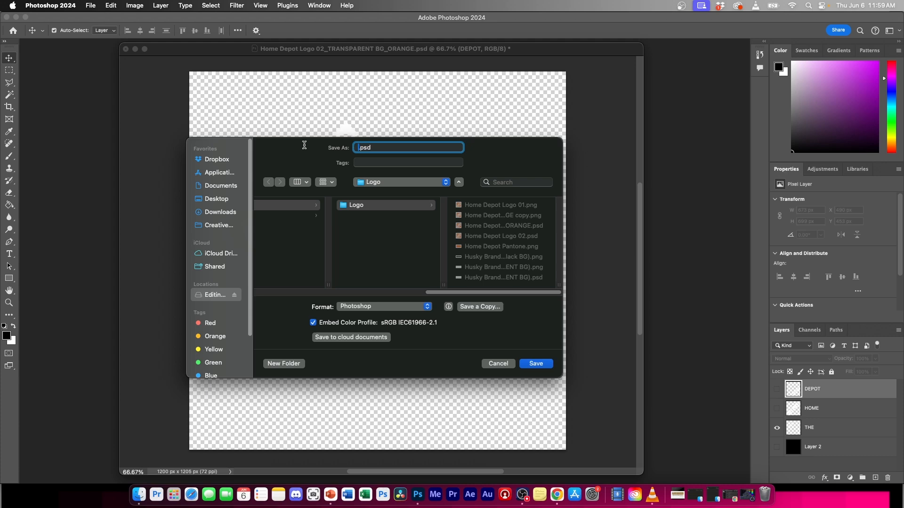
pyautogui.write('LOGO_MOVING_THE')
pyautogui.moveTo(418, 146); pyautogui.dragTo(344, 149)
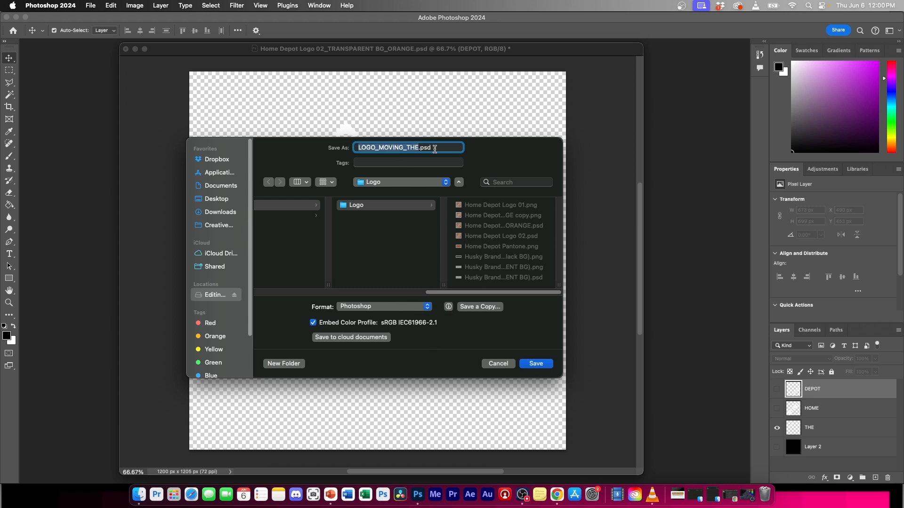
pyautogui.click(403, 147)
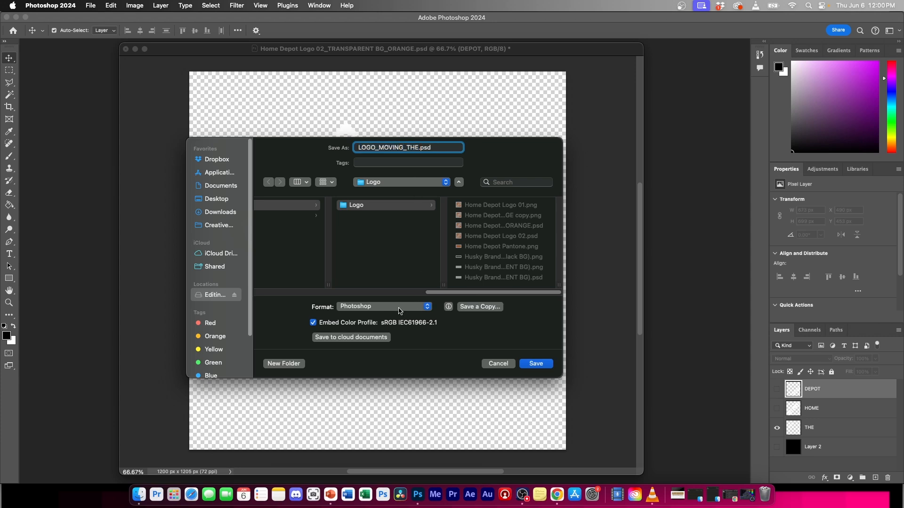
pyautogui.moveTo(401, 147); pyautogui.dragTo(347, 147)
pyautogui.click(408, 147)
pyautogui.moveTo(408, 147); pyautogui.dragTo(420, 147)
pyautogui.moveTo(359, 147); pyautogui.dragTo(415, 148)
pyautogui.click(363, 147)
pyautogui.doubleClick(356, 148)
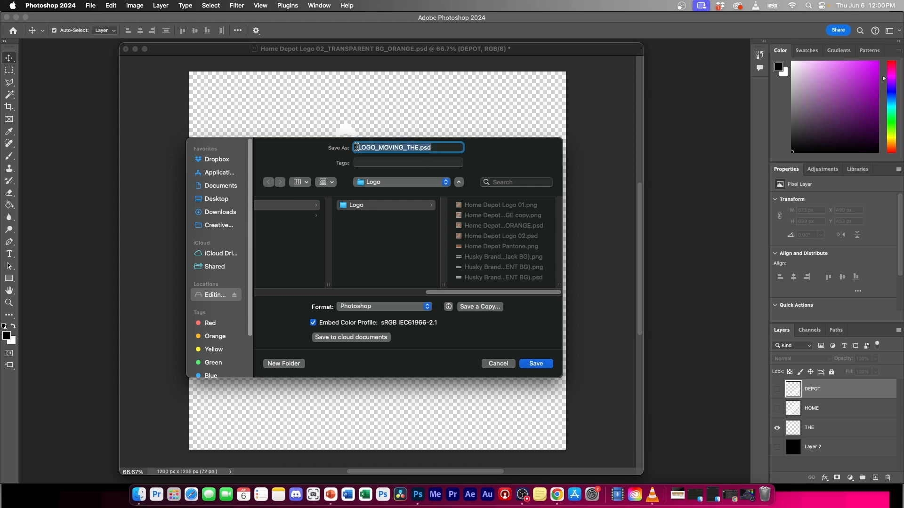
pyautogui.click(358, 146)
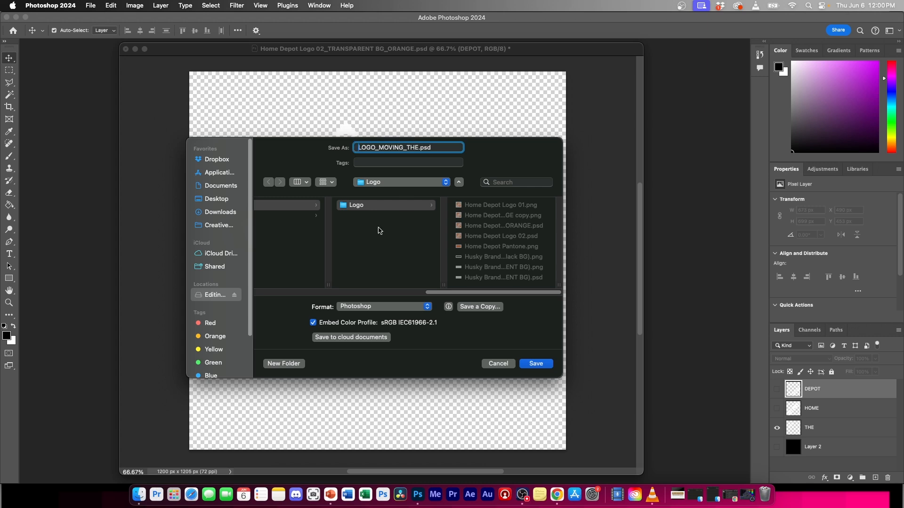
pyautogui.doubleClick(356, 147)
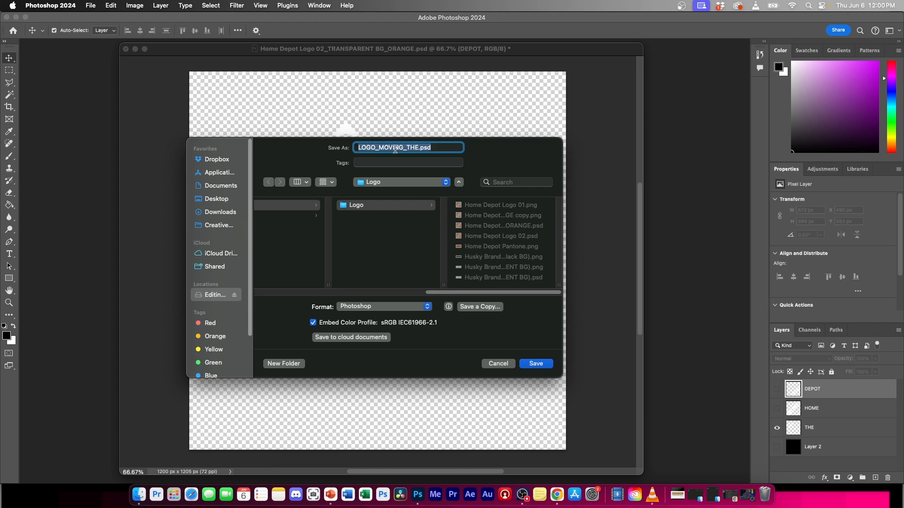
pyautogui.moveTo(419, 147); pyautogui.dragTo(409, 149)
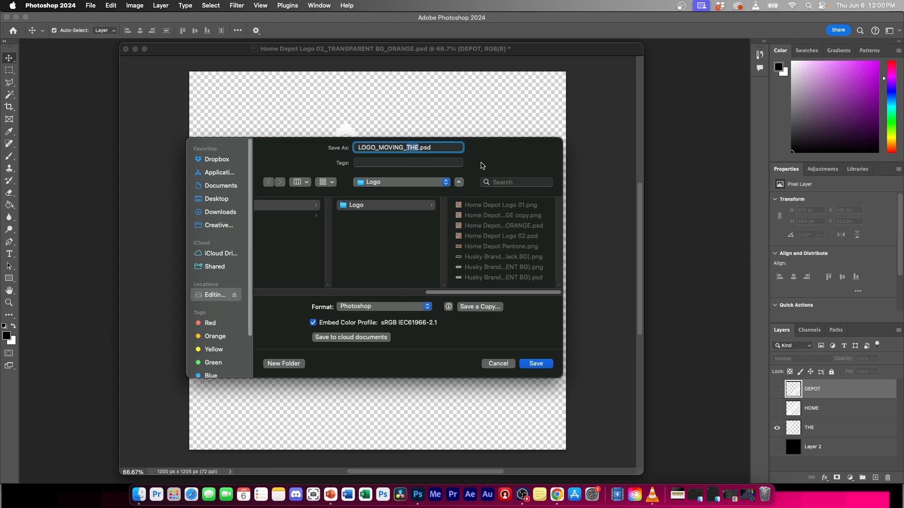
# Save a copy as LOGO_MOVING_THE.png in PNG format with the Large file size (Fastest saving) option
pyautogui.click(388, 311)
pyautogui.click(361, 306)
pyautogui.click(481, 307)
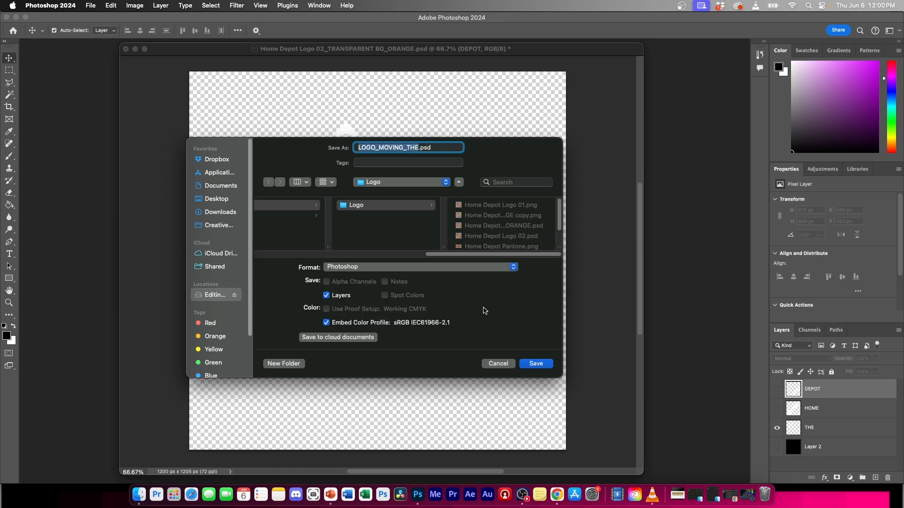
pyautogui.click(380, 267)
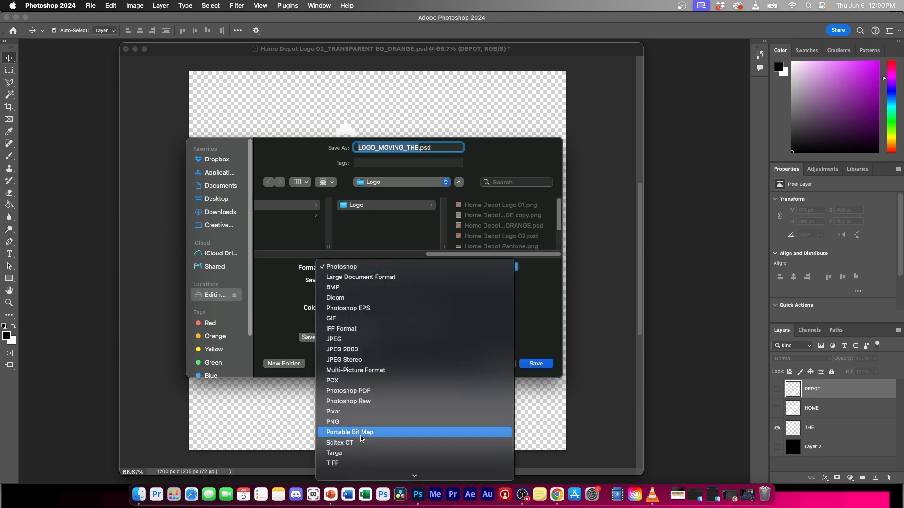
pyautogui.click(358, 421)
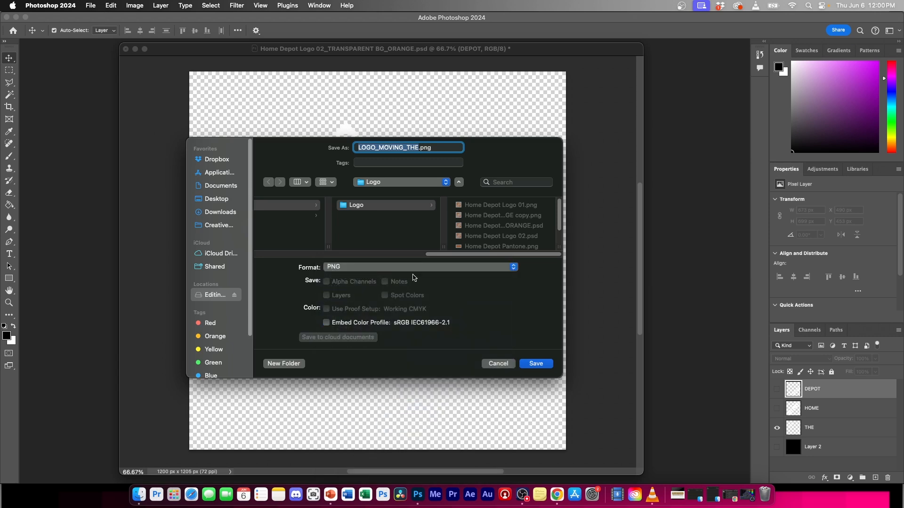
pyautogui.click(536, 365)
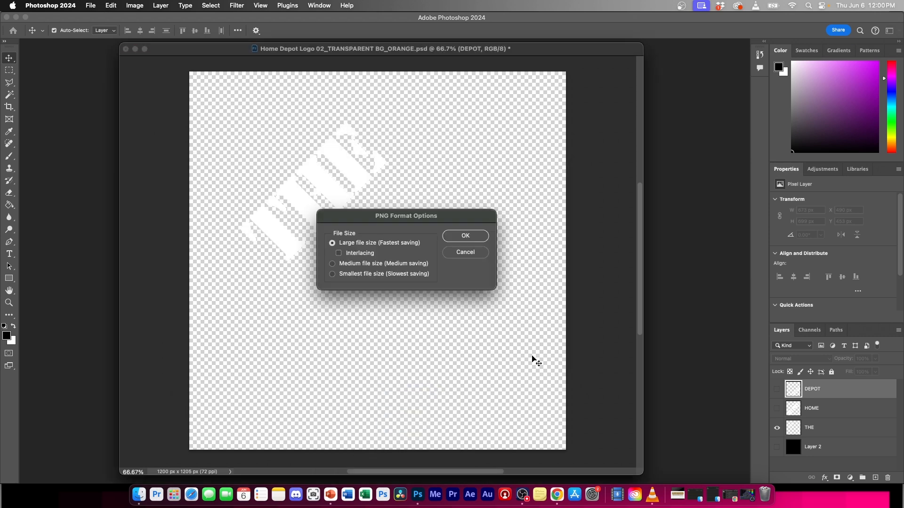
pyautogui.click(465, 236)
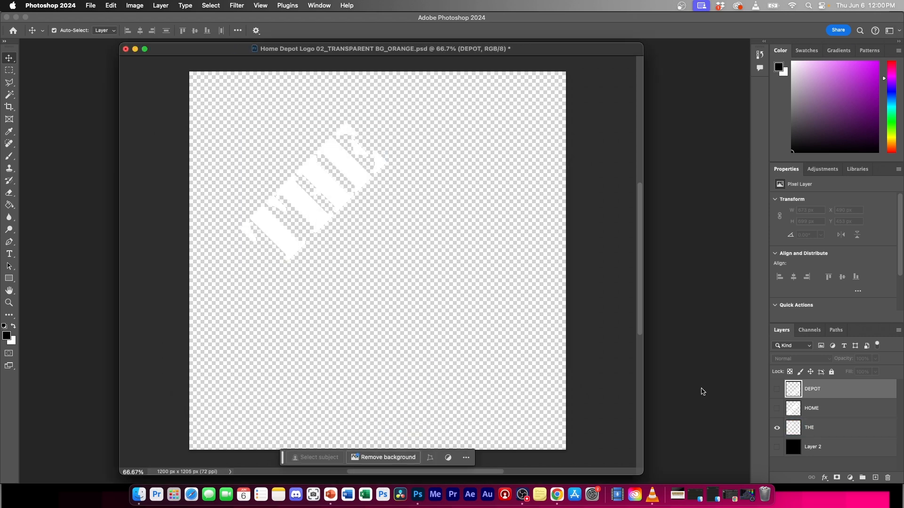
# Show only the HOME layer and start saving the document in the Logo folder with the file name LOGO_MOVING_HOME
pyautogui.click(777, 426)
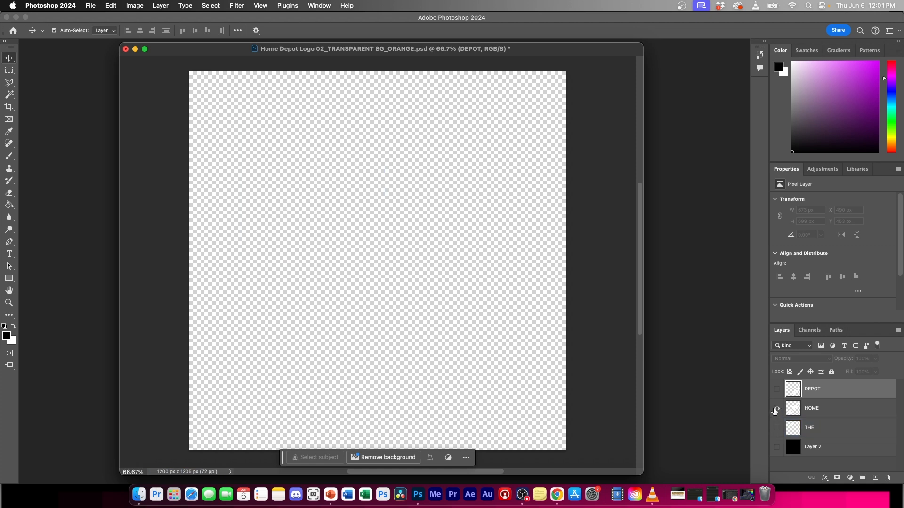
pyautogui.click(776, 408)
pyautogui.press('super+shift+s')
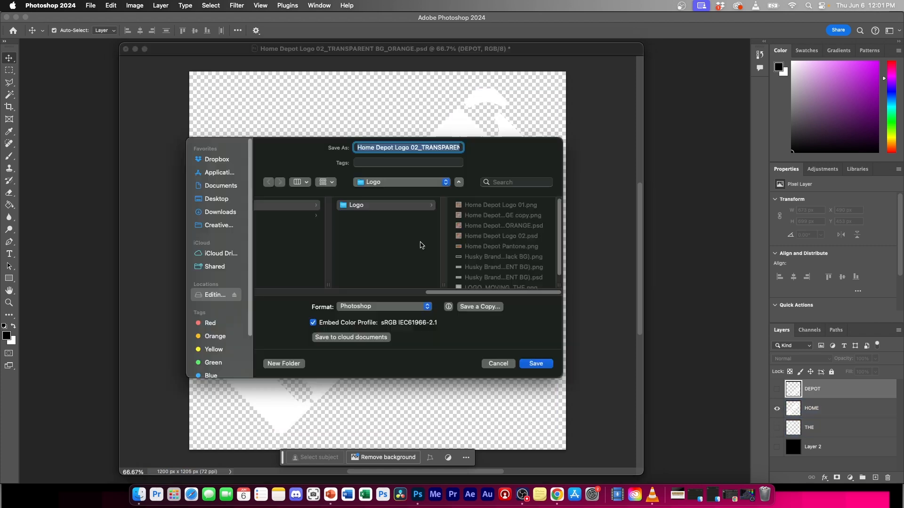
pyautogui.click(418, 147)
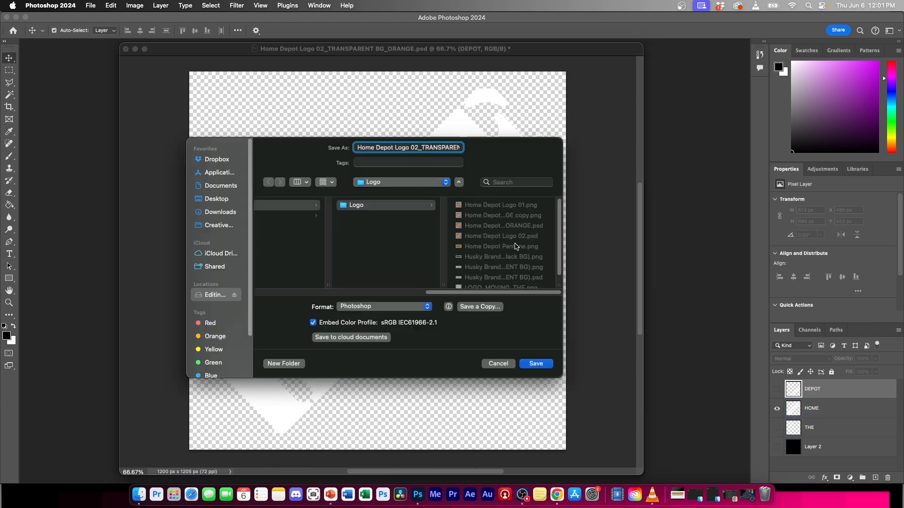
pyautogui.scroll(-1, 534, 263)
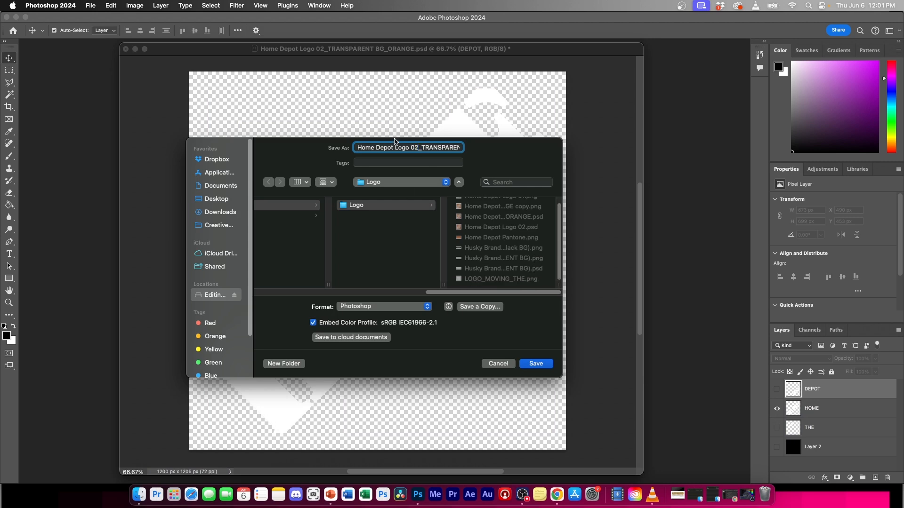
pyautogui.press('super+a')
pyautogui.write('LOGO_MOVING_HOME')
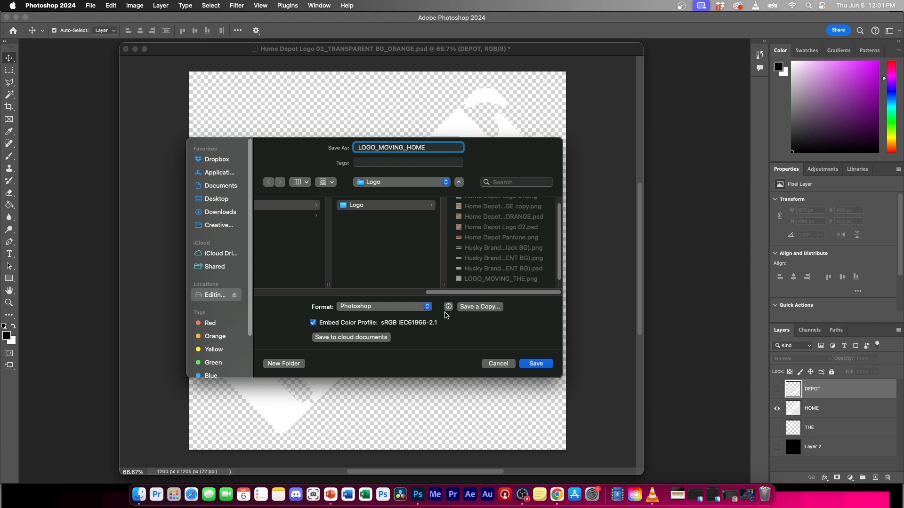
# Save a copy as LOGO_MOVING_HOME.png in PNG format, accepting the PNG options
pyautogui.click(480, 307)
pyautogui.click(394, 267)
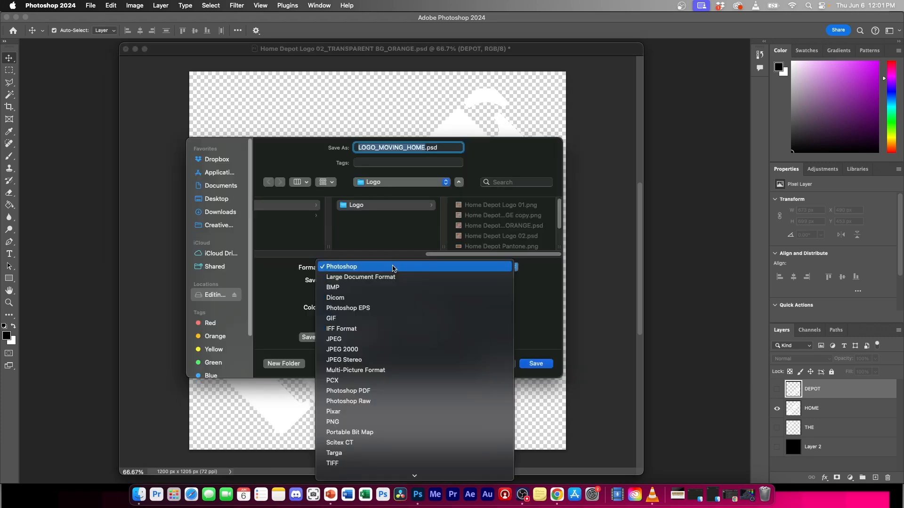
pyautogui.click(333, 422)
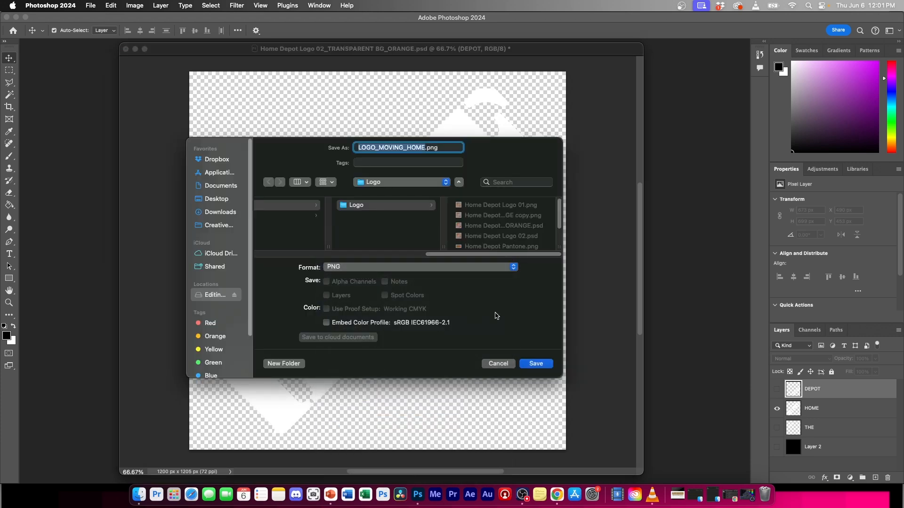
pyautogui.click(536, 364)
pyautogui.click(464, 235)
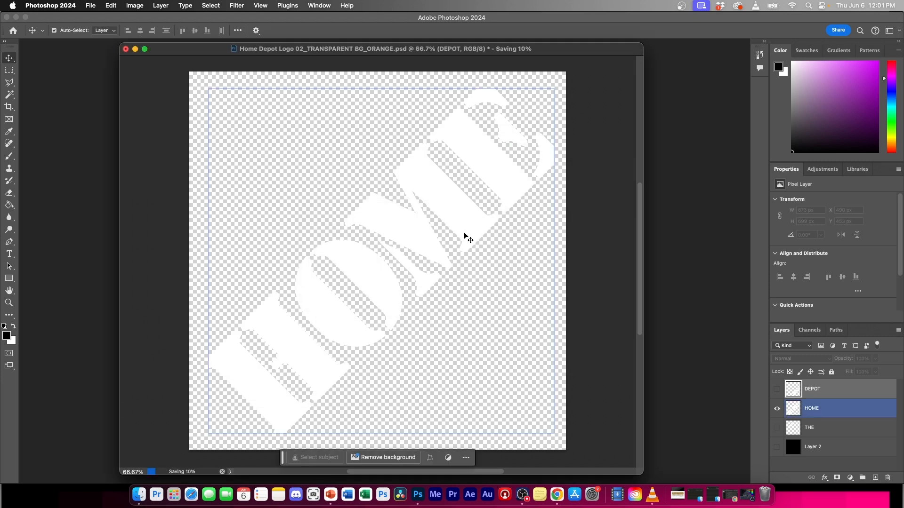
# Show only the DEPOT layer and start saving the document in the Logo folder with the file name LOGO_MOVING_DEPOT
pyautogui.click(777, 388)
pyautogui.click(776, 408)
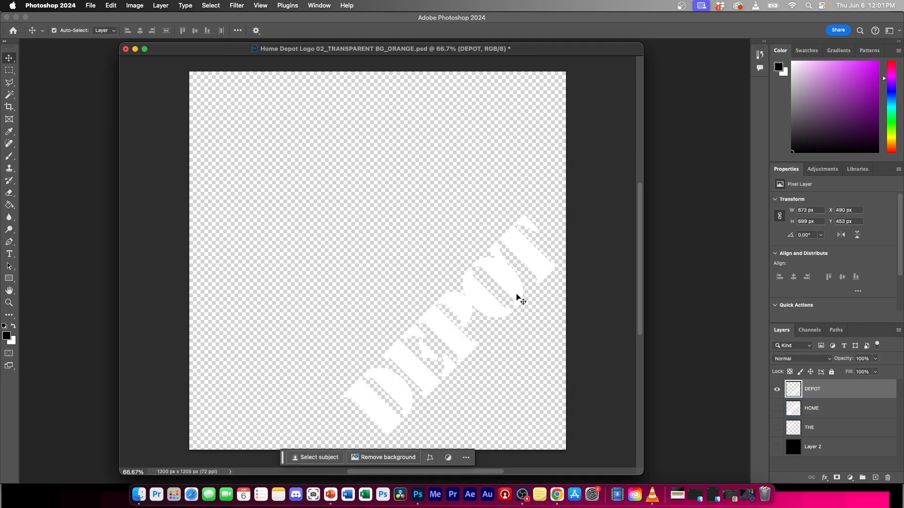
pyautogui.press('super+shift+s')
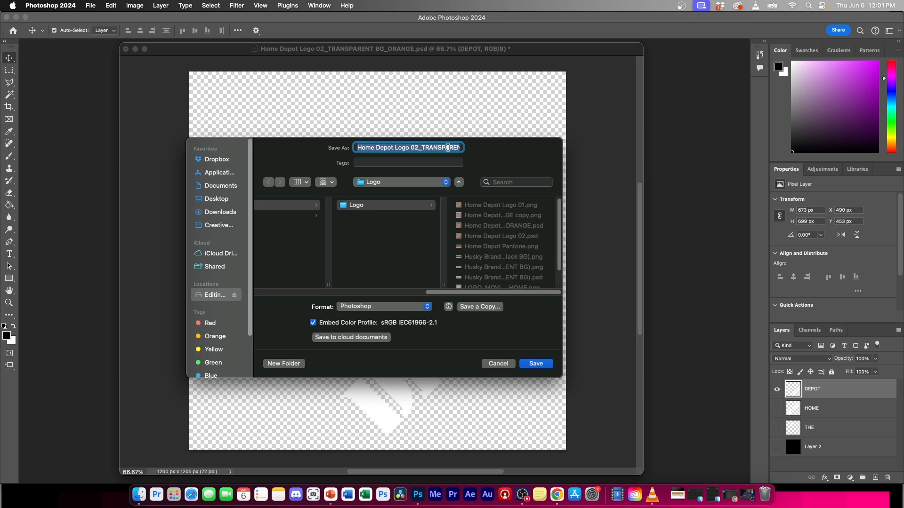
pyautogui.write('HOM')
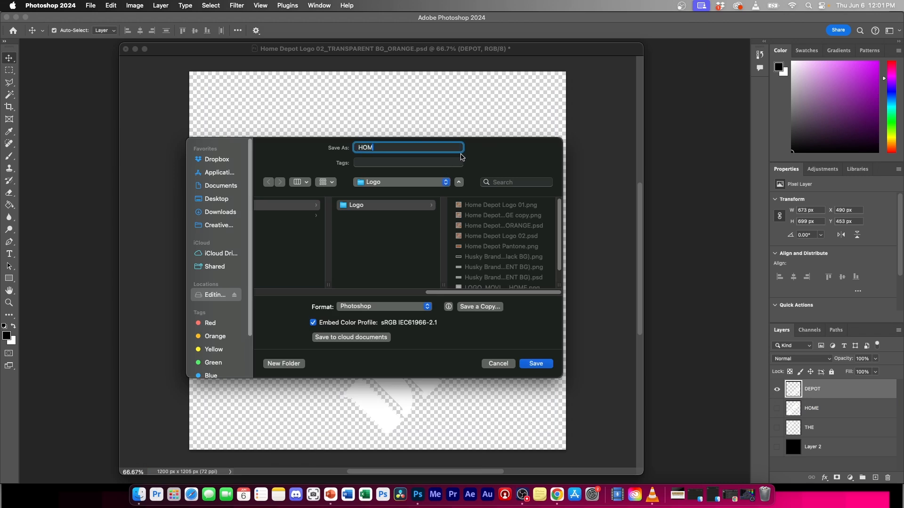
pyautogui.press('BackSpace')
pyautogui.press('BackSpace')
pyautogui.write('LOGO_MOVING_DEPOT')
# Save a copy as LOGO_MOVING_DEPOT.png in PNG format with the Large file size (Fastest saving) option
pyautogui.click(472, 305)
pyautogui.click(367, 266)
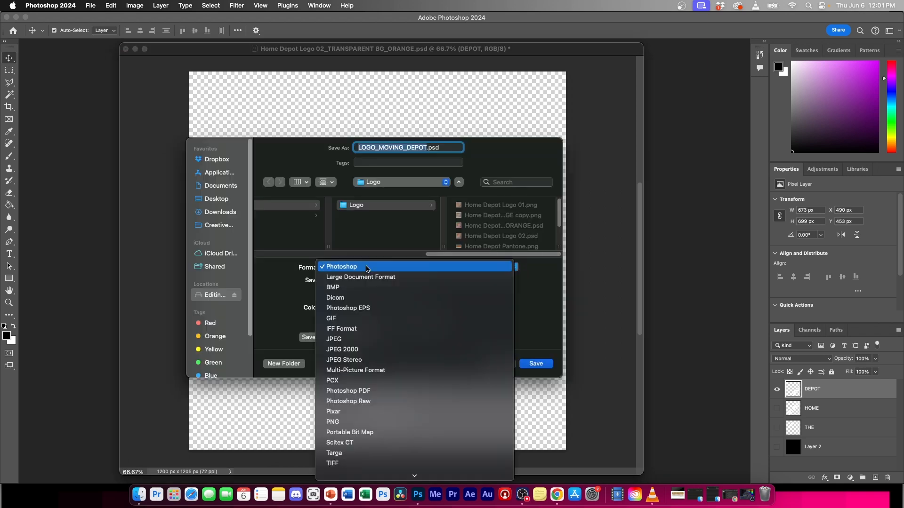
pyautogui.click(341, 423)
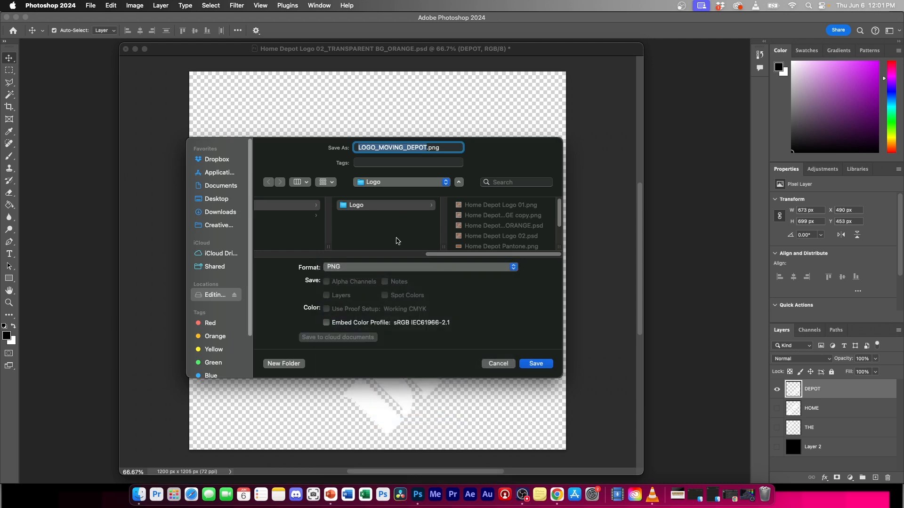
pyautogui.click(537, 364)
pyautogui.click(465, 235)
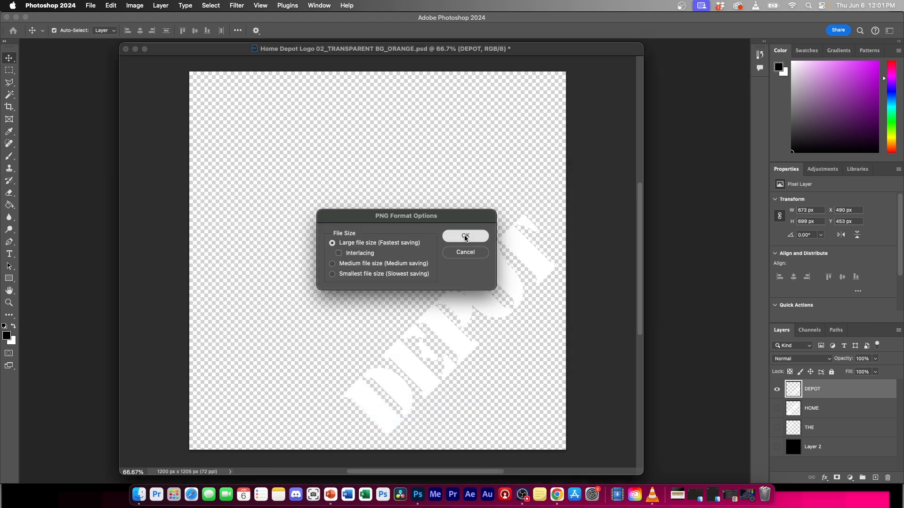
# Show the HOME and THE layers along with DEPOT and start saving the document with the file name LOGO_MOVING_FULL LOGO
pyautogui.click(777, 408)
pyautogui.click(777, 428)
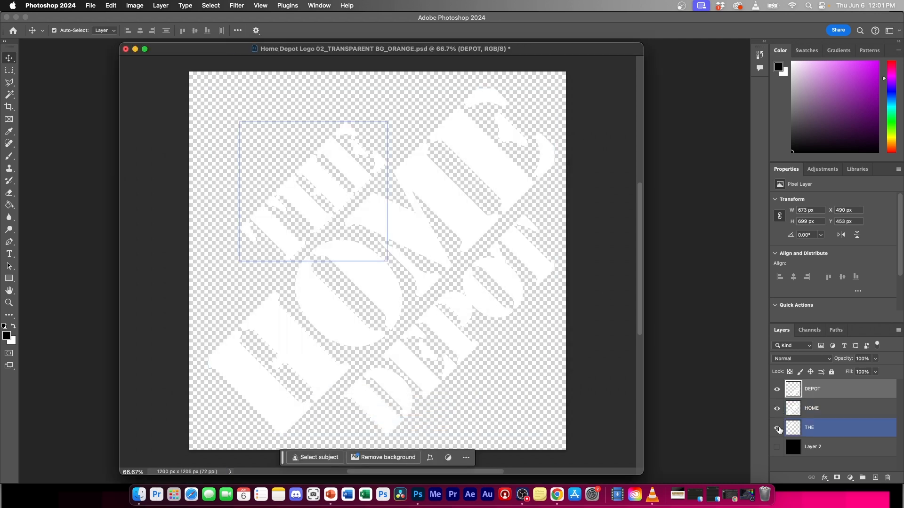
pyautogui.press('super+shift+s')
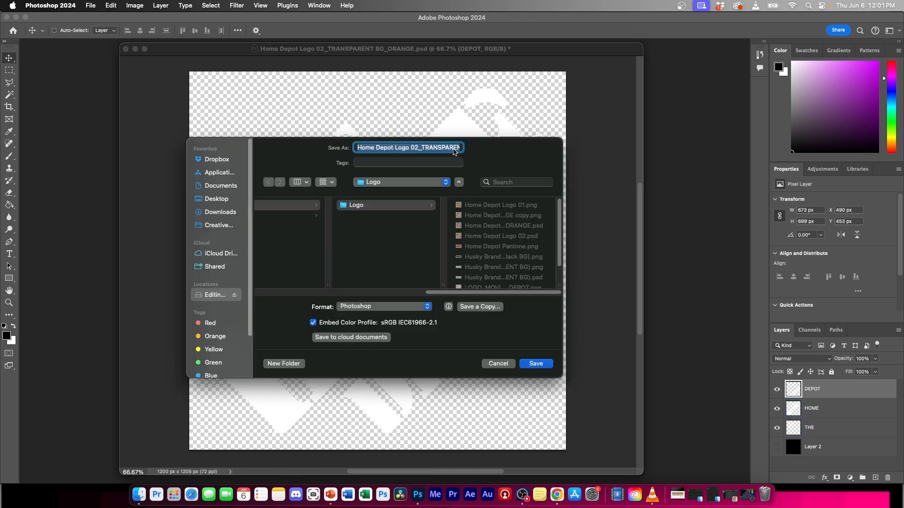
pyautogui.click(432, 149)
pyautogui.tripleClick(433, 149)
pyautogui.write('LOO')
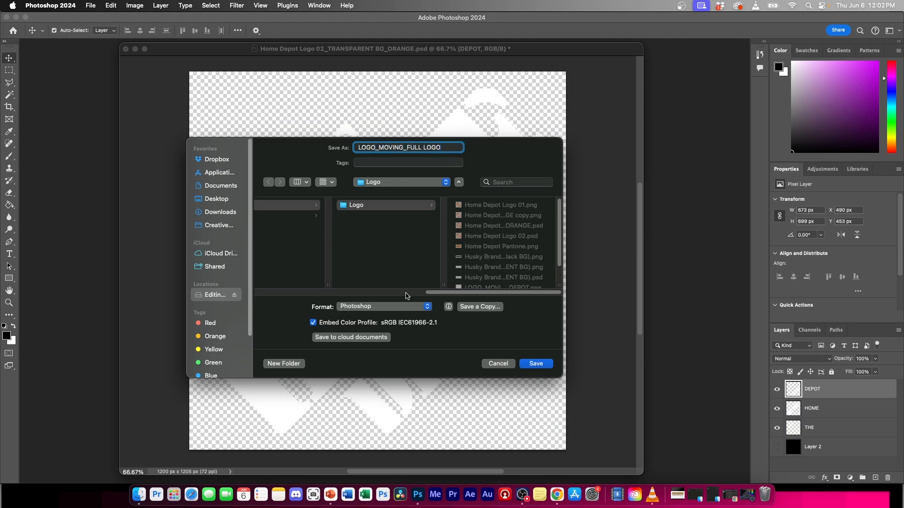
# Save LOGO_MOVING_FULL LOGO in Photoshop format with Maximize Compatibility enabled
pyautogui.click(403, 309)
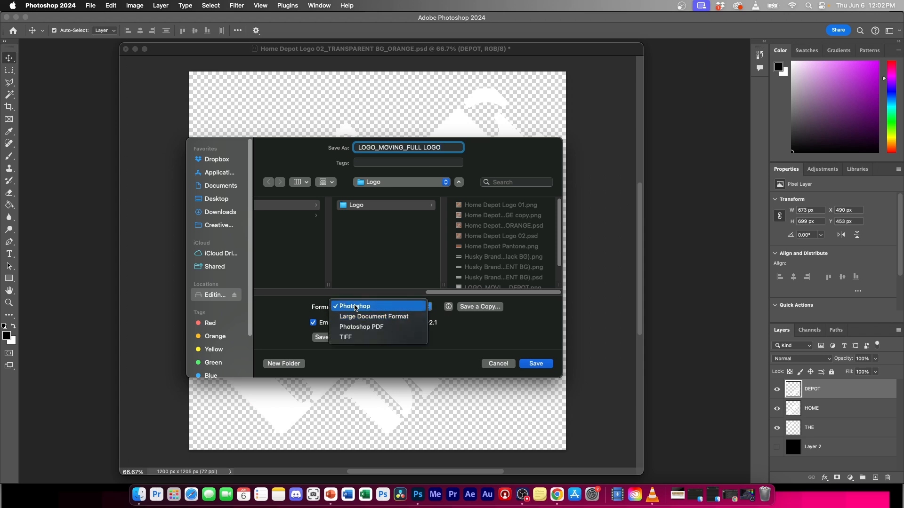
pyautogui.click(355, 306)
pyautogui.press('Return')
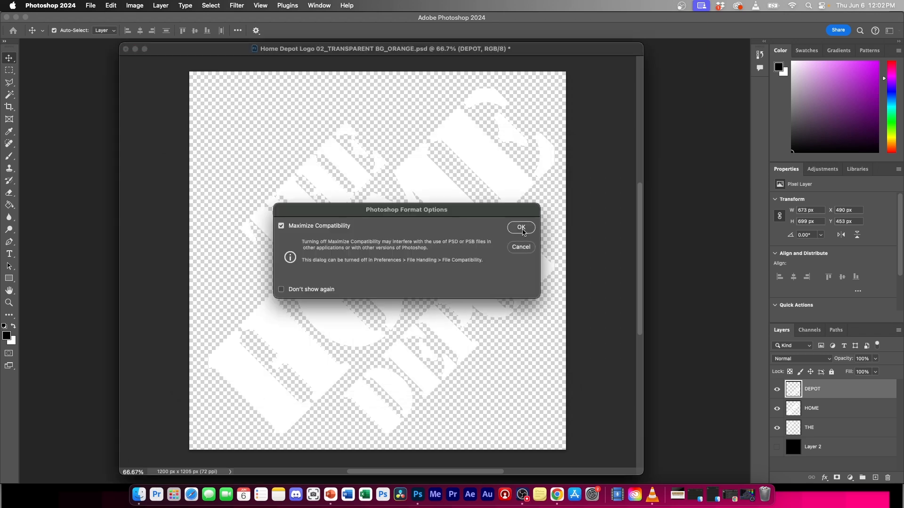
pyautogui.click(521, 231)
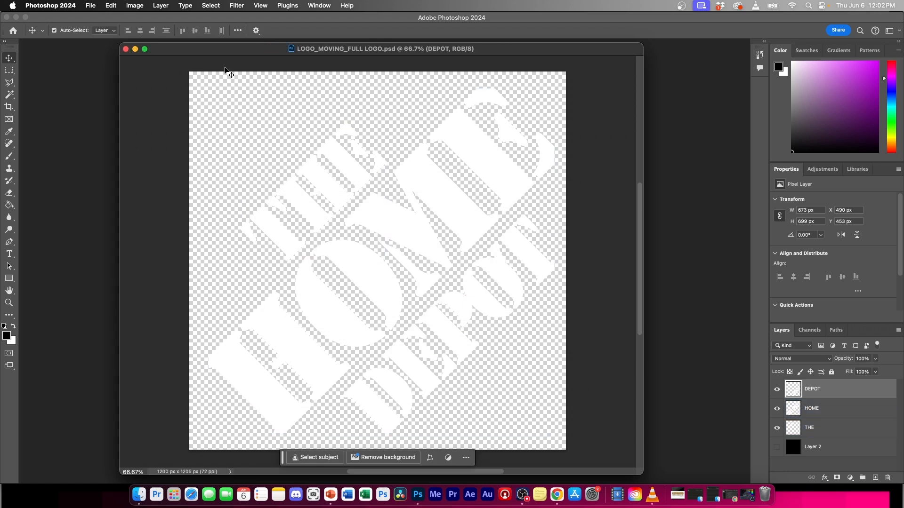
# Close the logo document, minimize Photoshop and switch to Adobe Premiere Pro
pyautogui.click(126, 49)
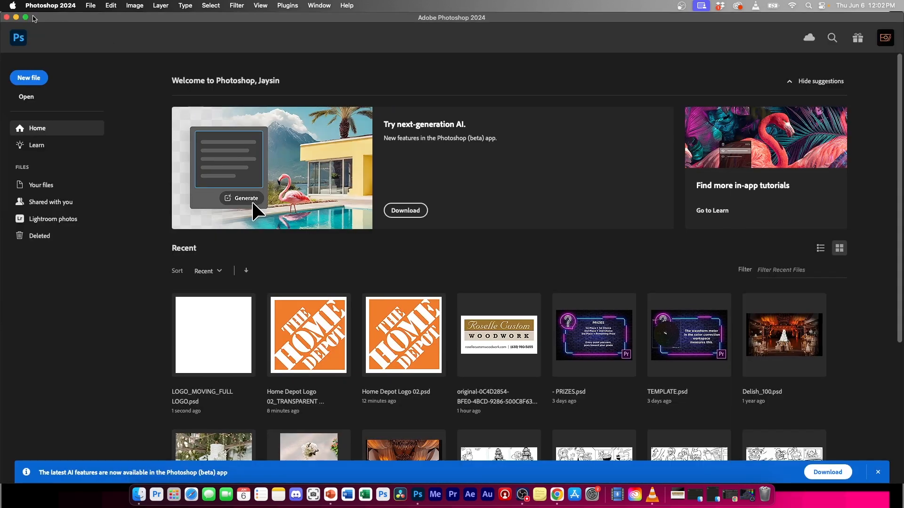
pyautogui.click(16, 18)
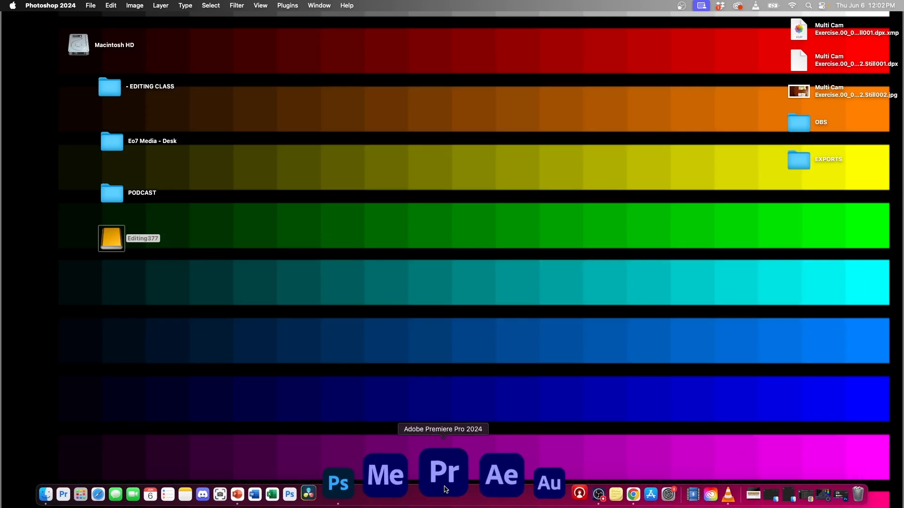
pyautogui.click(442, 460)
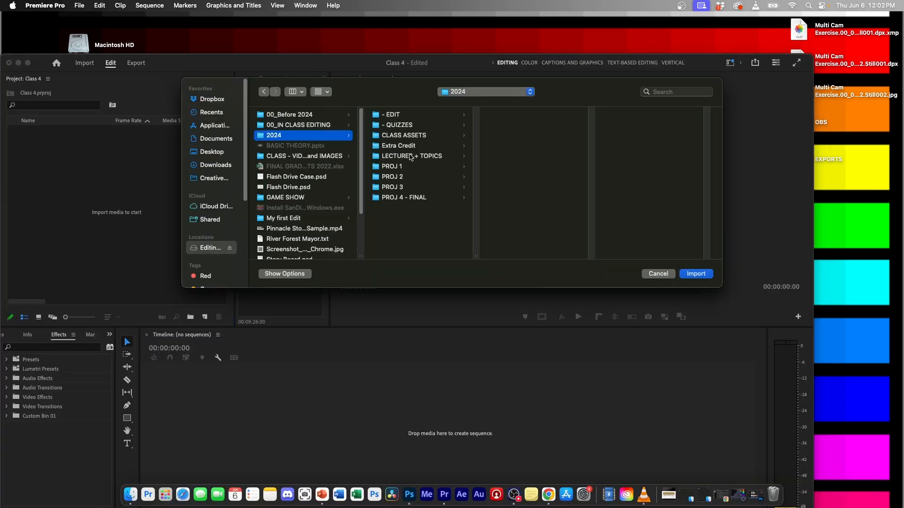
# Browse for media to import in PROJ 4 - FINAL > 00_FINAL - HOME DEPOT > GFX > Logo
pyautogui.click(399, 198)
pyautogui.click(534, 116)
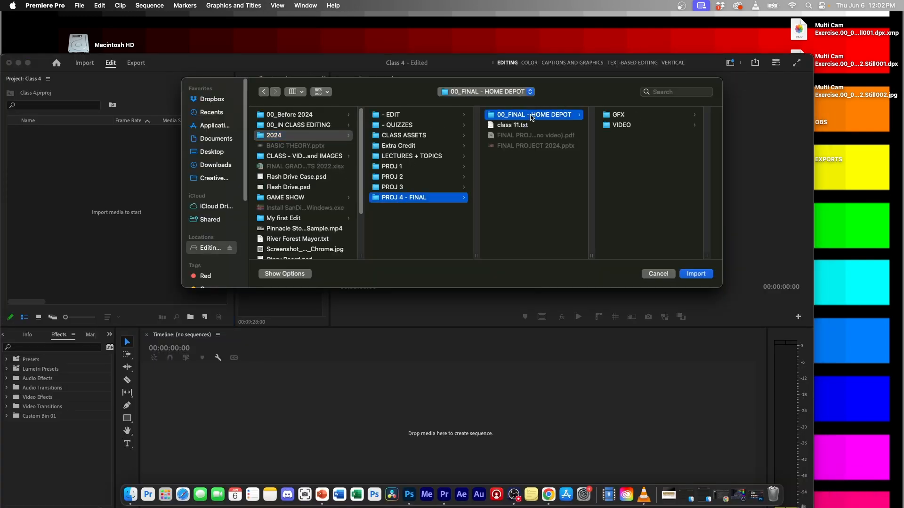
pyautogui.click(624, 118)
pyautogui.click(633, 116)
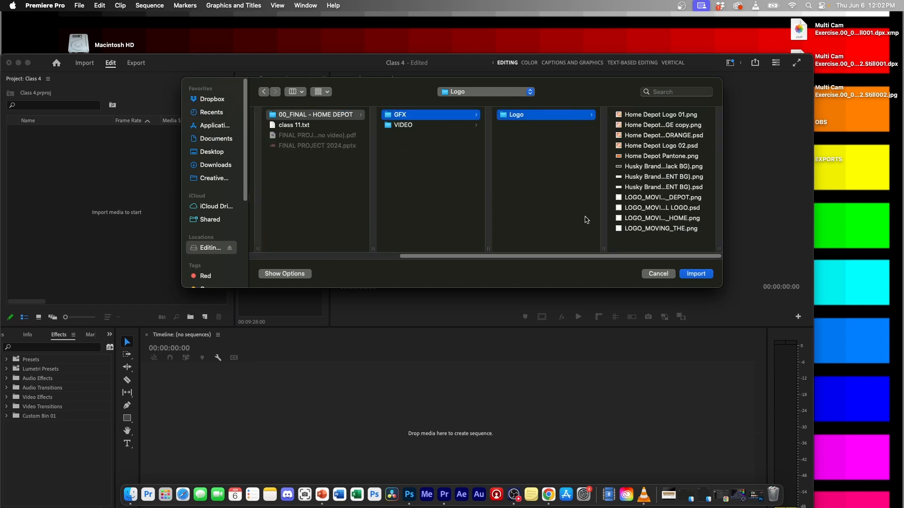
# Import LOGO_MOVING_DEPOT.png, LOGO_MOVING_HOME.png and LOGO_MOVING_THE.png into the project, leaving out the full-logo PSD
pyautogui.click(652, 197)
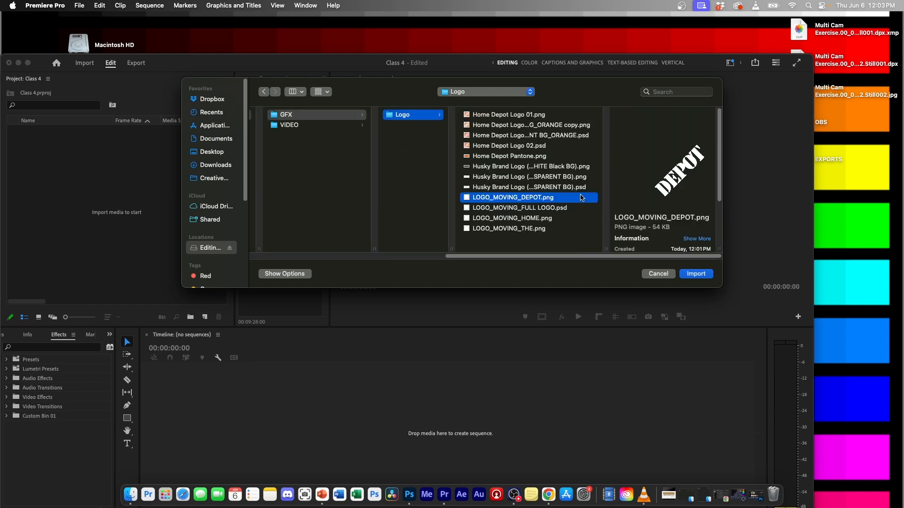
pyautogui.click(555, 208)
pyautogui.click(544, 218)
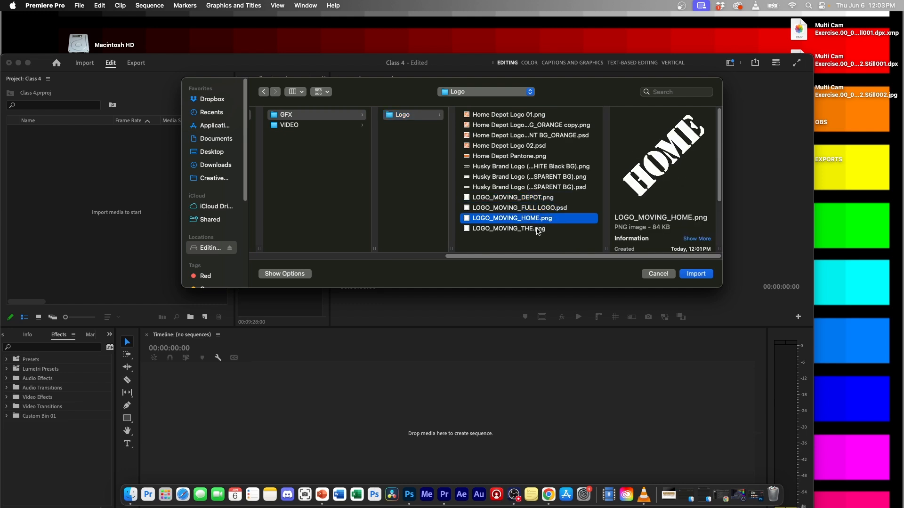
pyautogui.click(539, 228)
pyautogui.moveTo(555, 246); pyautogui.dragTo(527, 200)
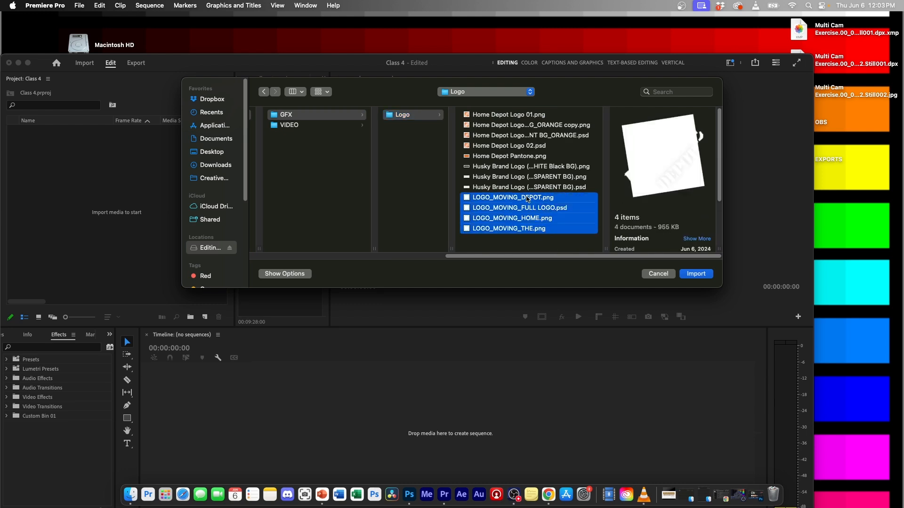
pyautogui.keyDown('super'); pyautogui.click(549, 211); pyautogui.keyUp('super')
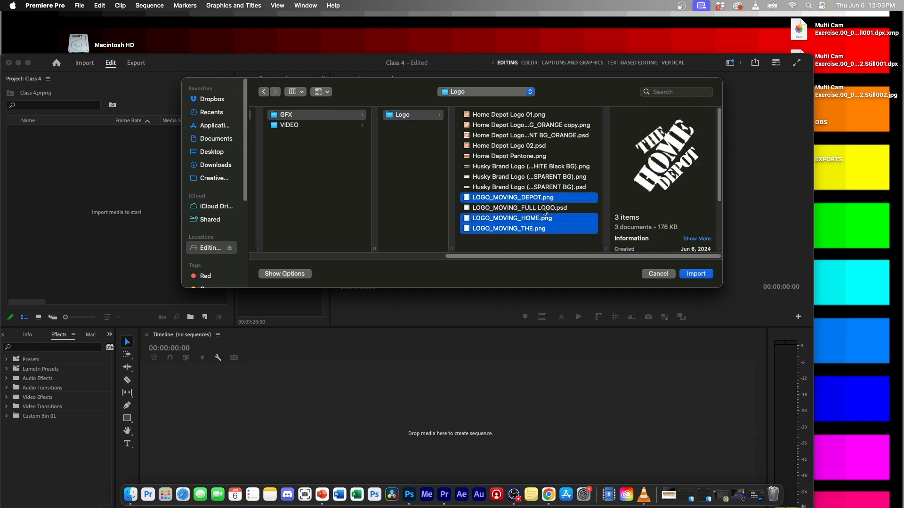
pyautogui.click(697, 276)
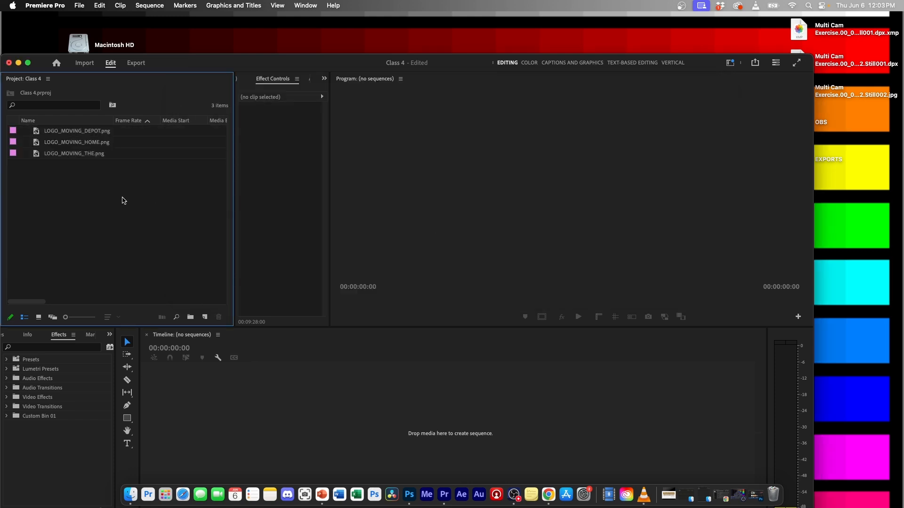
# Create a new sequence with the UHD (4K) 2160p 23.976 fps preset, checking its 3840 x 2160 frame settings
pyautogui.press('super+n')
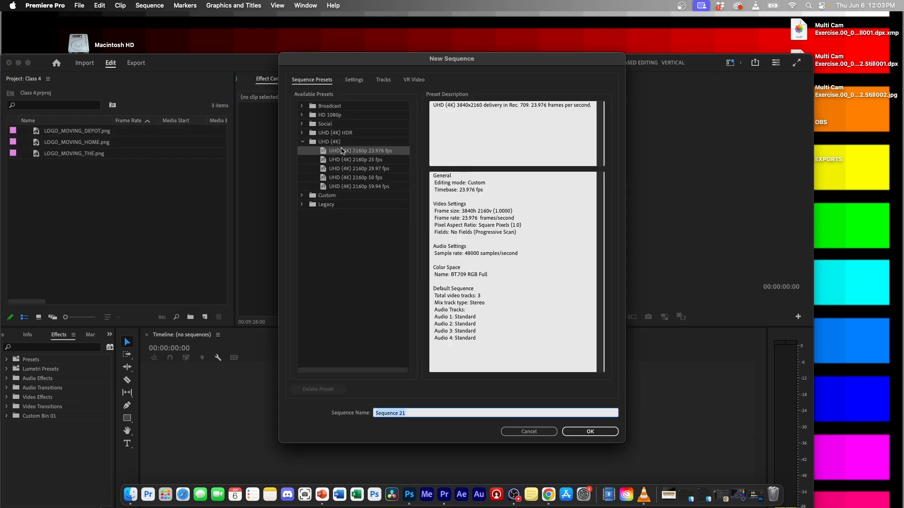
pyautogui.click(354, 81)
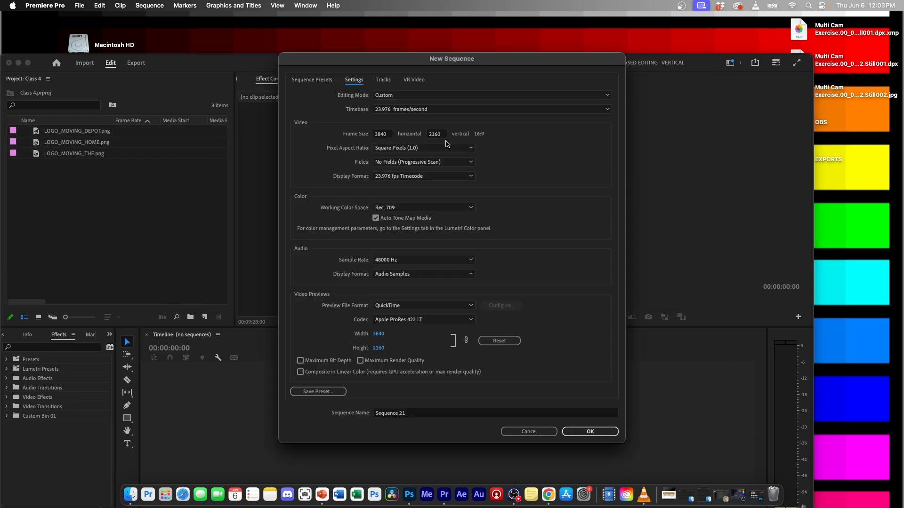
pyautogui.click(589, 432)
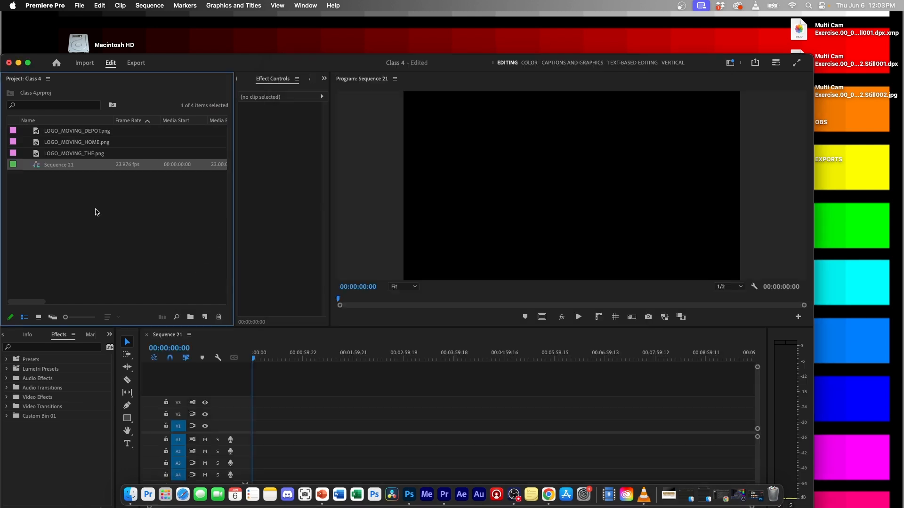
# Stack the logo words at the start of the sequence: THE on V3, HOME on V2 and DEPOT on V1
pyautogui.click(87, 153)
pyautogui.moveTo(311, 314); pyautogui.dragTo(262, 403)
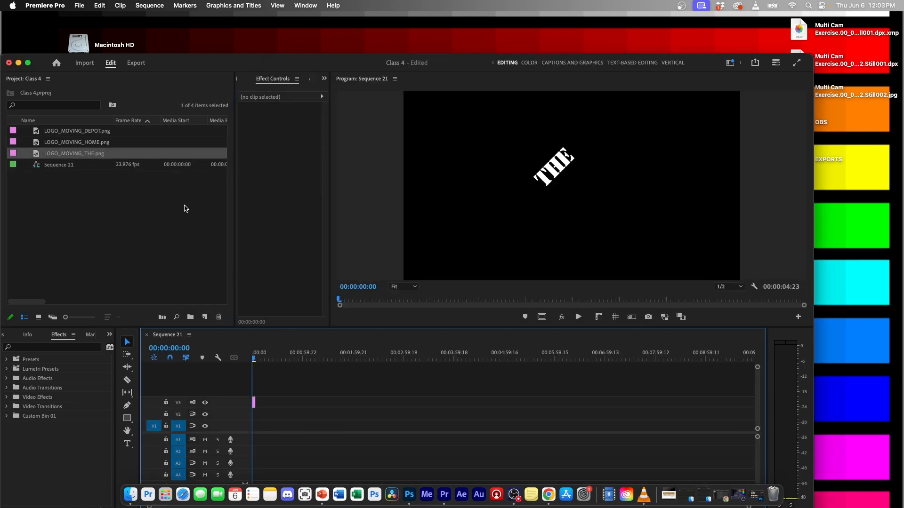
pyautogui.moveTo(97, 145); pyautogui.dragTo(255, 414)
pyautogui.moveTo(97, 131); pyautogui.dragTo(255, 427)
pyautogui.press('\\')
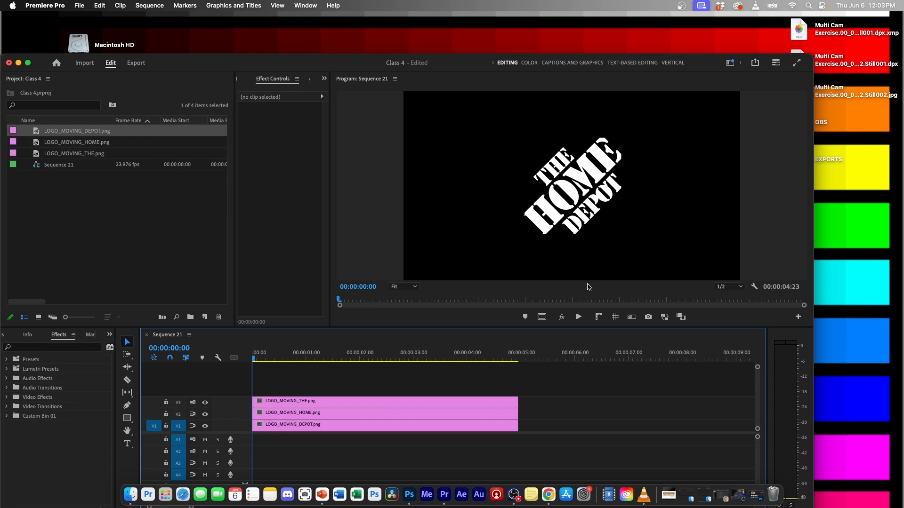
# Check the HOME layer alone by temporarily hiding the THE and DEPOT tracks, and return to the sequence start
pyautogui.moveTo(255, 358); pyautogui.dragTo(371, 358)
pyautogui.click(350, 401)
pyautogui.click(206, 402)
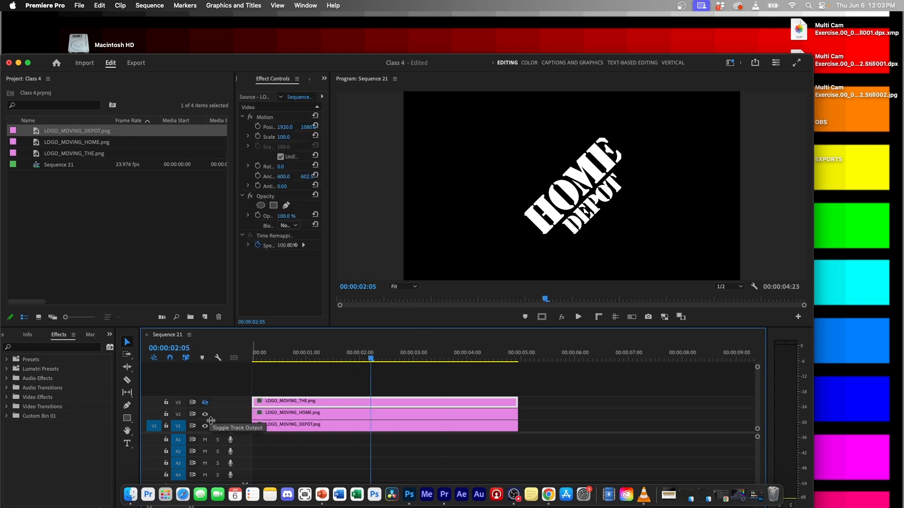
pyautogui.click(206, 426)
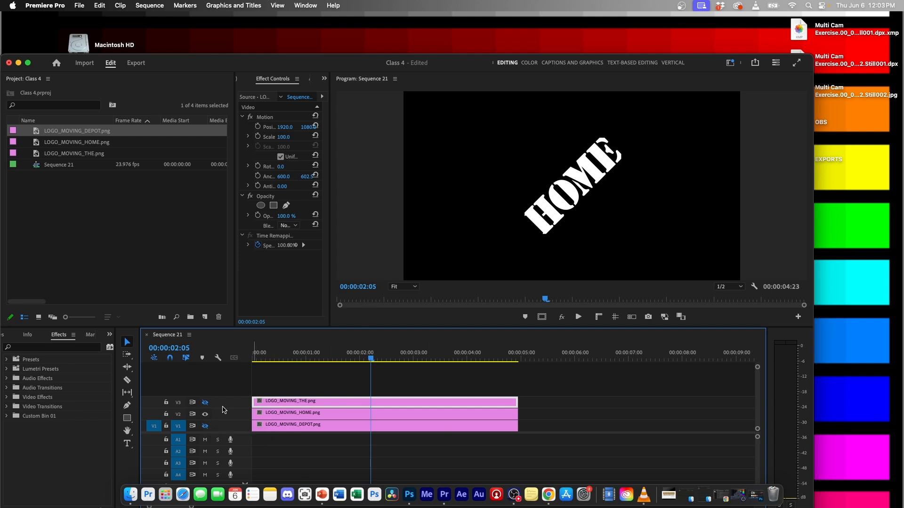
pyautogui.click(205, 402)
pyautogui.click(206, 426)
pyautogui.click(255, 360)
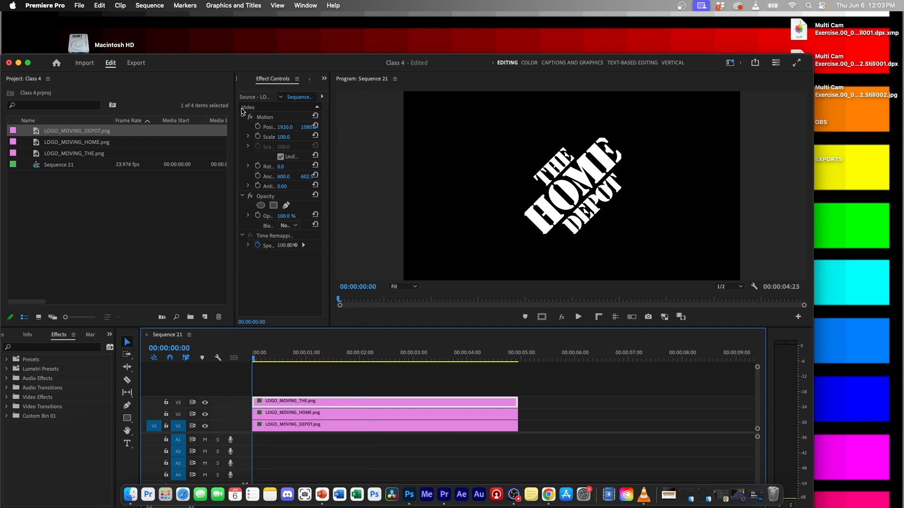
# Widen the Effect Controls area and extend all three logo clips to end at 00:00:05:00
pyautogui.moveTo(236, 110); pyautogui.dragTo(120, 111)
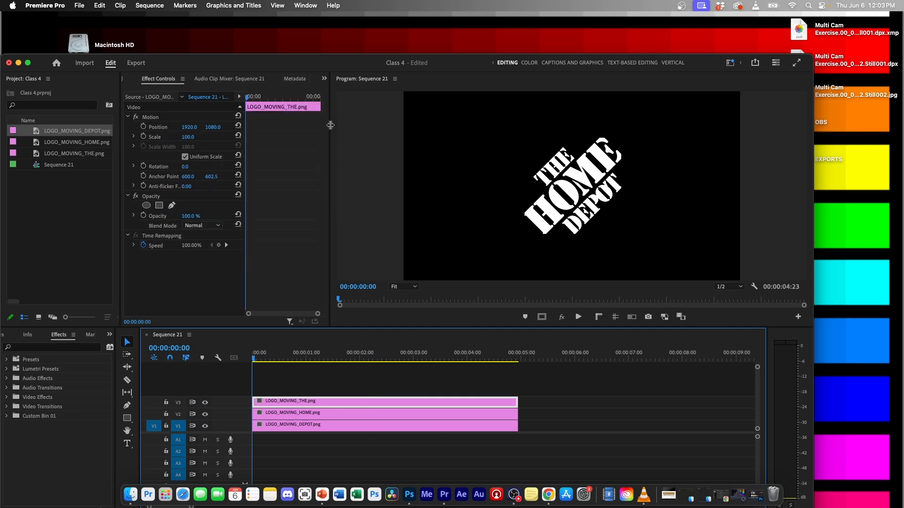
pyautogui.moveTo(331, 123); pyautogui.dragTo(421, 124)
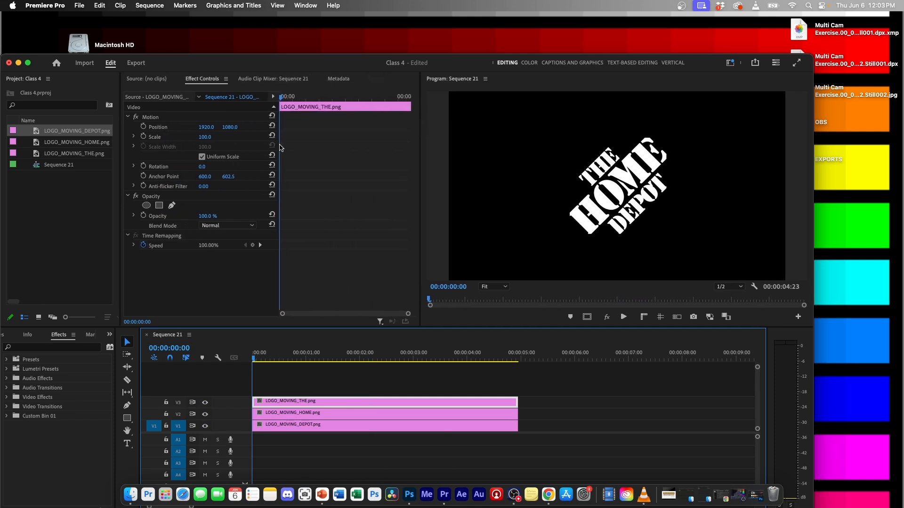
pyautogui.moveTo(583, 395); pyautogui.dragTo(521, 426)
pyautogui.click(541, 443)
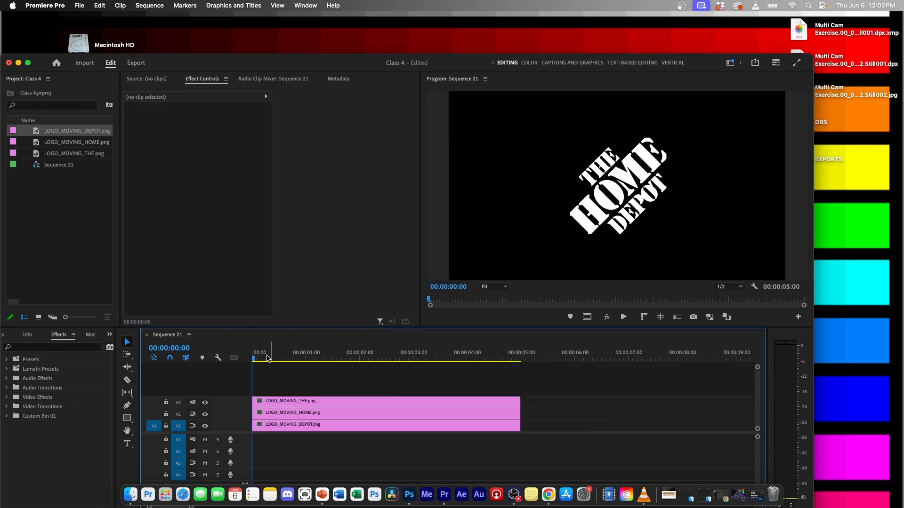
# Add clip markers on THE at 00:00:00:13, HOME at 00:00:01:01 and DEPOT at 00:00:01:13
pyautogui.moveTo(254, 359); pyautogui.dragTo(286, 361)
pyautogui.click(291, 402)
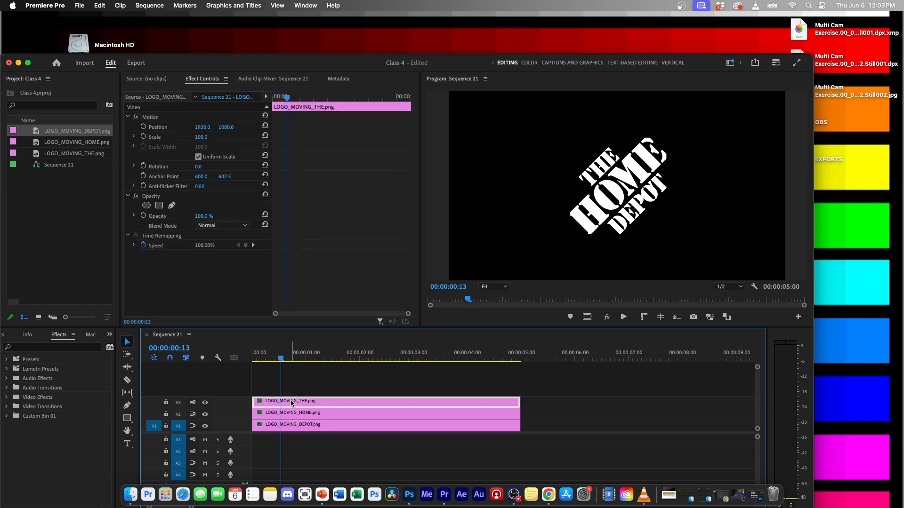
pyautogui.click(308, 359)
pyautogui.click(317, 417)
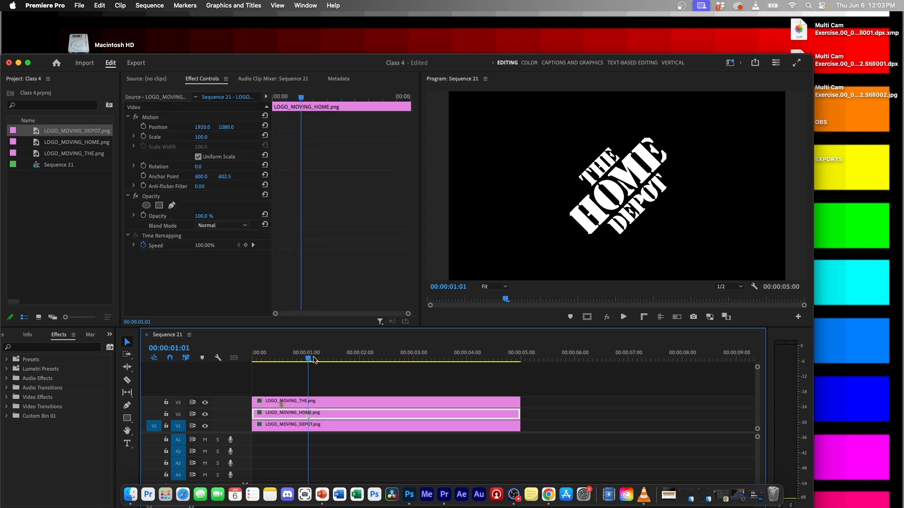
pyautogui.moveTo(314, 360); pyautogui.dragTo(340, 361)
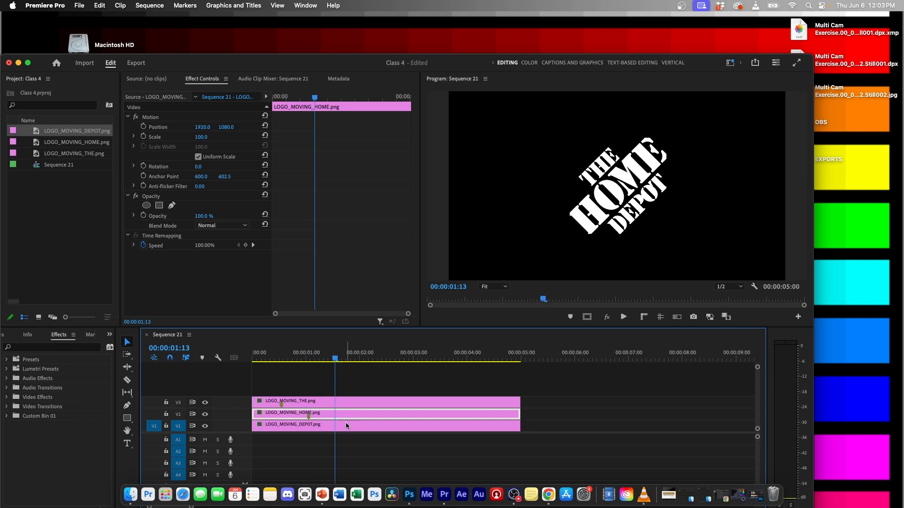
pyautogui.click(352, 376)
# Set Position and Scale keyframes on the THE clip at its marker, 00:00:00:13
pyautogui.moveTo(298, 359); pyautogui.dragTo(281, 359)
pyautogui.click(294, 401)
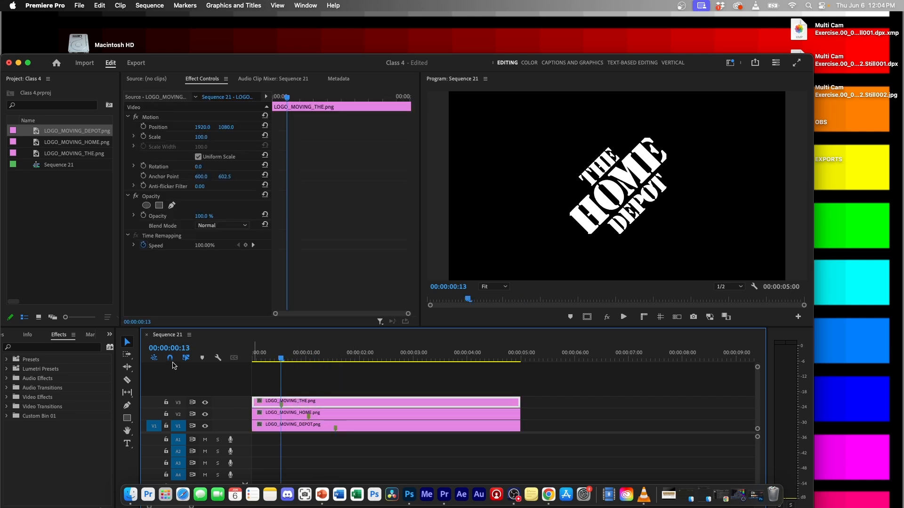
pyautogui.click(171, 360)
pyautogui.moveTo(287, 359)
pyautogui.mouseDown()
pyautogui.moveTo(325, 360)
pyautogui.moveTo(259, 360)
pyautogui.moveTo(281, 360)
pyautogui.mouseUp()
pyautogui.click(143, 127)
pyautogui.click(143, 136)
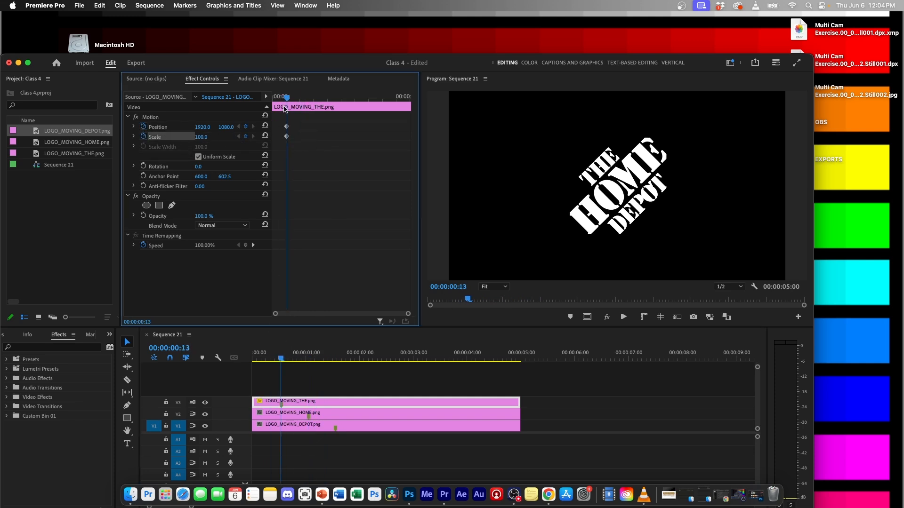
# Move THE off-screen beyond the frame's lower-left corner at 00:00:00:00, to a position of about 260, 2687
pyautogui.moveTo(288, 99); pyautogui.dragTo(272, 101)
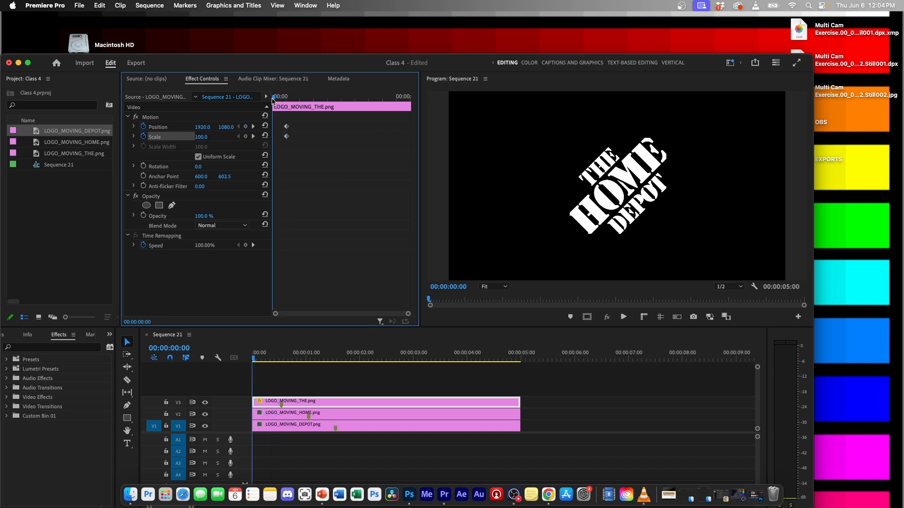
pyautogui.click(228, 127)
pyautogui.click(155, 118)
pyautogui.moveTo(598, 171); pyautogui.dragTo(461, 312)
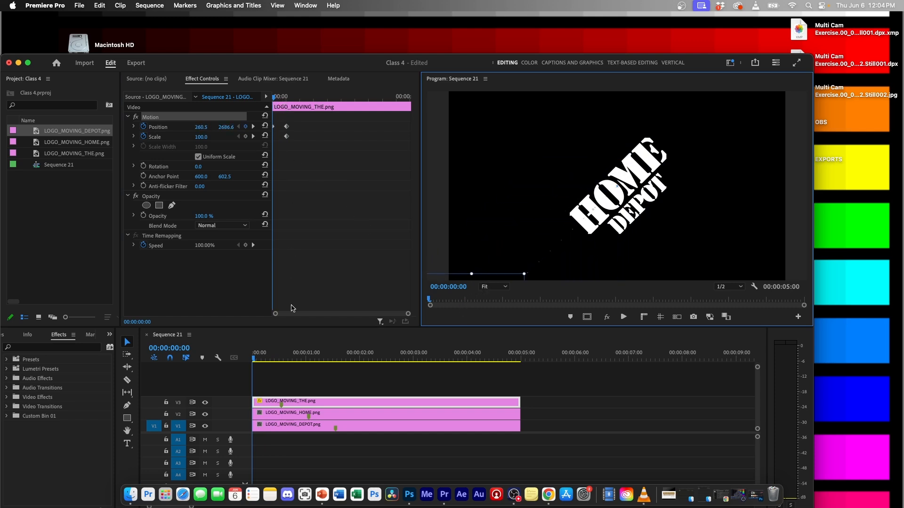
# Apply Ease In temporal interpolation to THE's Position and Scale keyframes at 00:00:00:13
pyautogui.moveTo(282, 123); pyautogui.dragTo(292, 151)
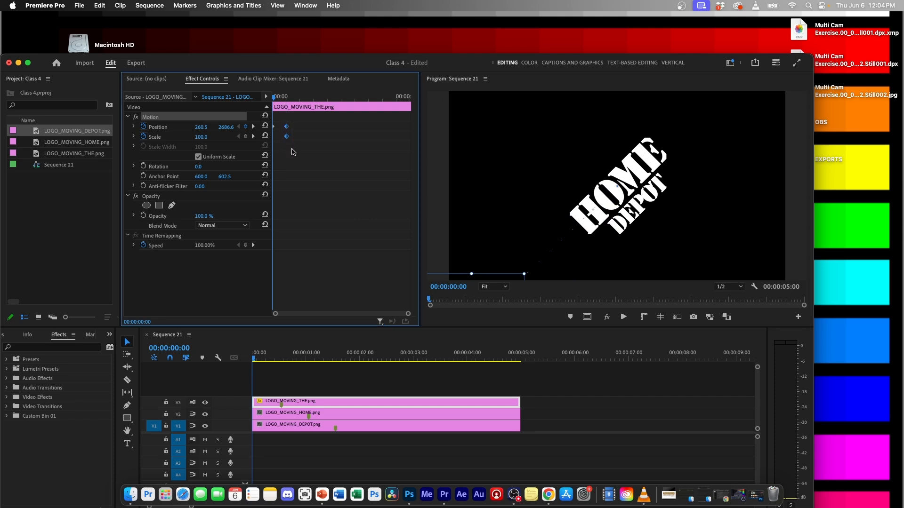
pyautogui.rightClick(288, 139)
pyautogui.moveTo(337, 226)
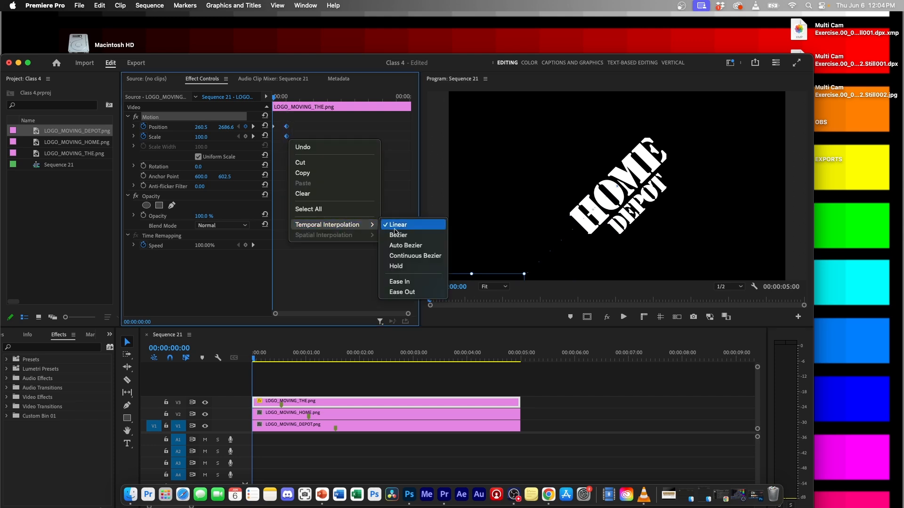
pyautogui.click(413, 282)
pyautogui.click(299, 157)
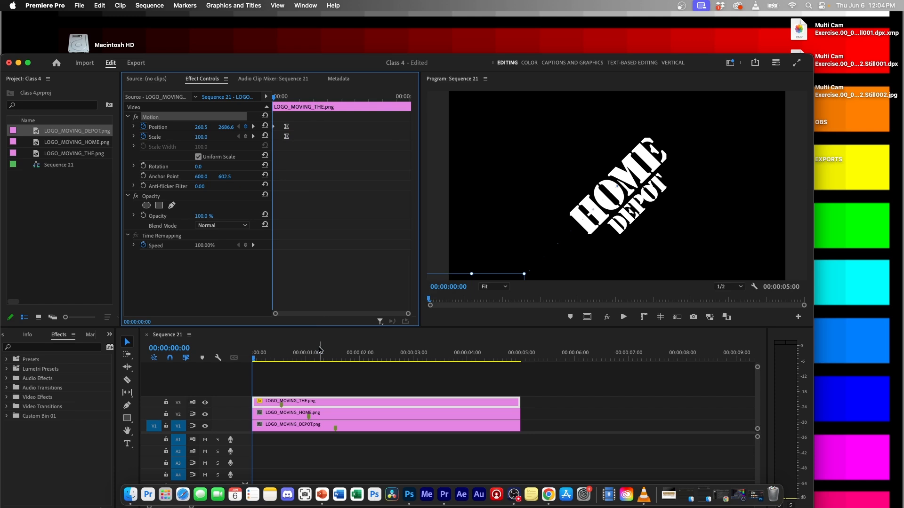
# Set Position and Scale keyframes on the HOME clip at its marker, 00:00:01:01
pyautogui.click(295, 418)
pyautogui.click(307, 360)
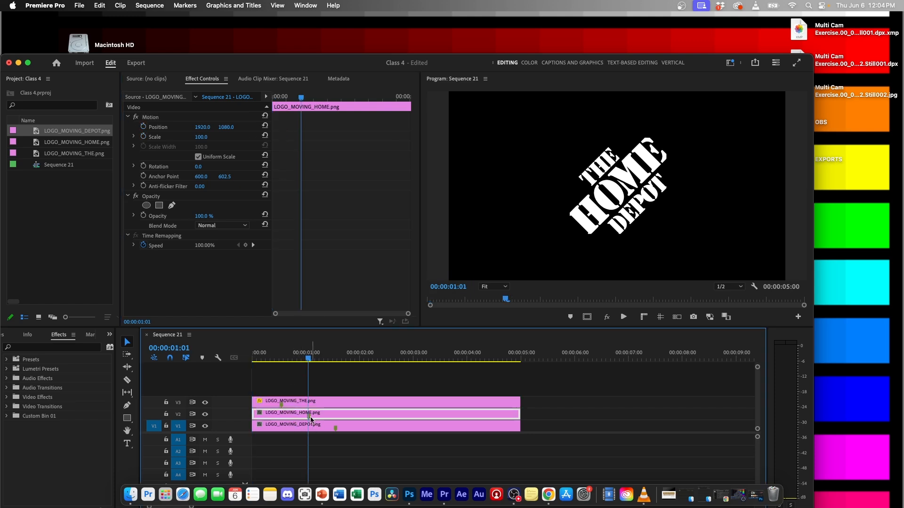
pyautogui.click(143, 127)
pyautogui.click(143, 136)
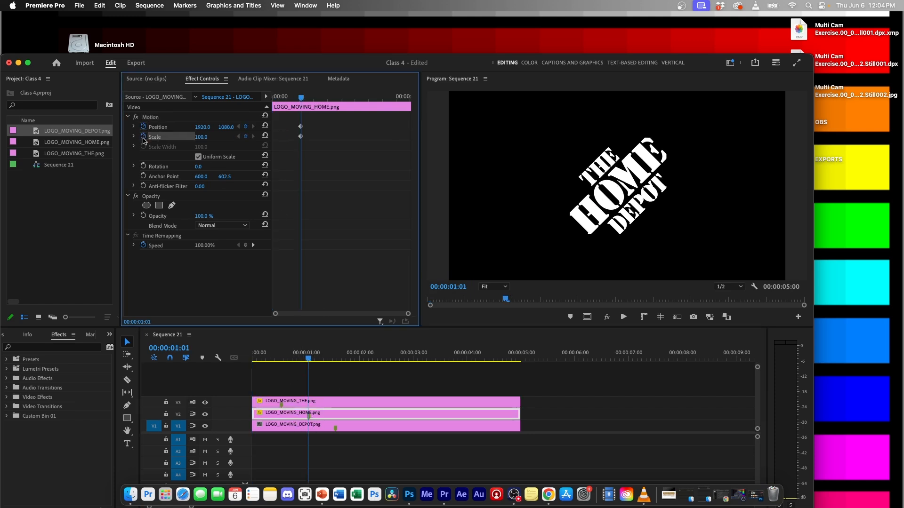
# Add Position and Scale keyframes to HOME at 00:00:00:13 and move it off-screen past the upper-right corner, to about 3649, -607
pyautogui.moveTo(301, 98); pyautogui.dragTo(286, 100)
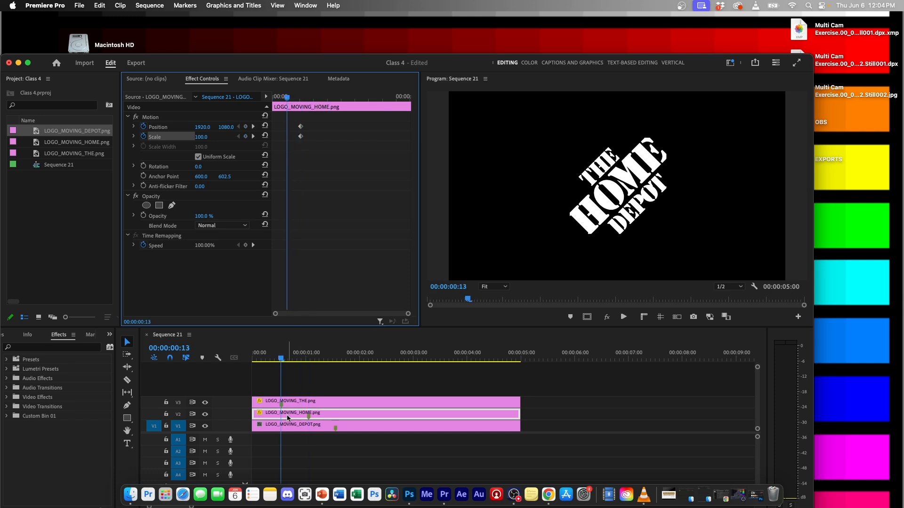
pyautogui.click(246, 127)
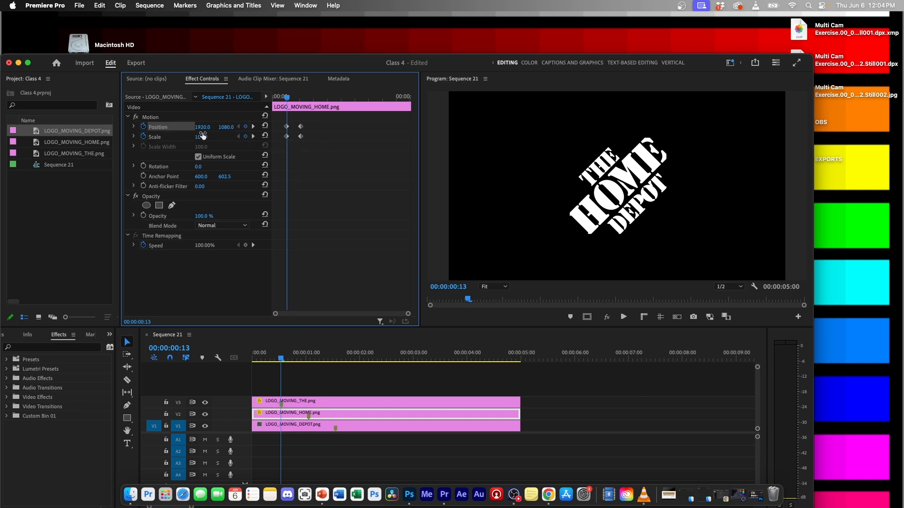
pyautogui.click(163, 119)
pyautogui.moveTo(592, 231); pyautogui.dragTo(740, 70)
# Apply Ease In temporal interpolation to HOME's Position and Scale keyframes at 00:00:01:01
pyautogui.moveTo(294, 116); pyautogui.dragTo(305, 142)
pyautogui.rightClick(301, 136)
pyautogui.moveTo(332, 222)
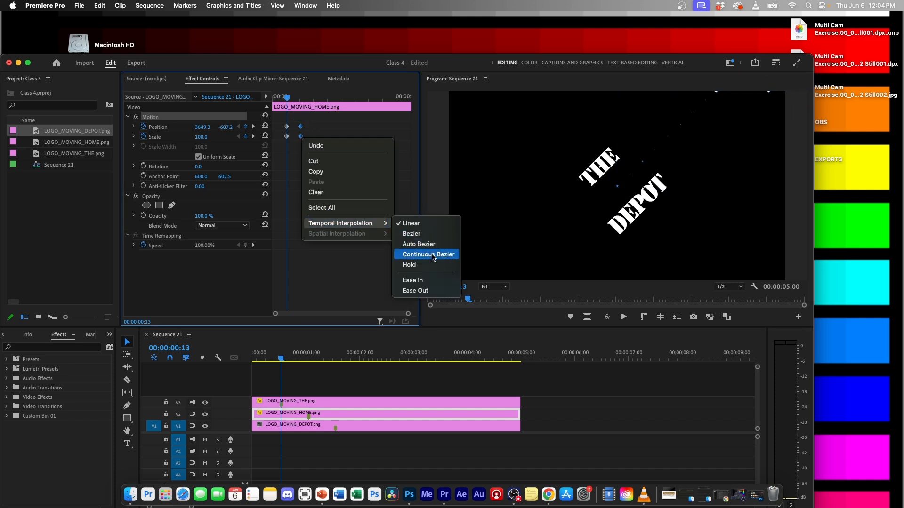
pyautogui.click(426, 281)
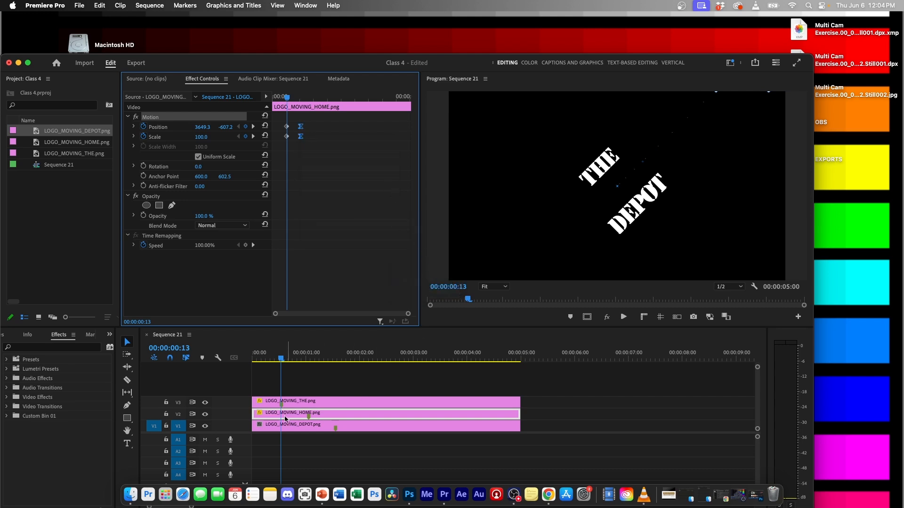
# Set Position and Scale keyframes on the DEPOT clip at its marker, 00:00:01:13
pyautogui.click(288, 360)
pyautogui.moveTo(289, 359); pyautogui.dragTo(333, 368)
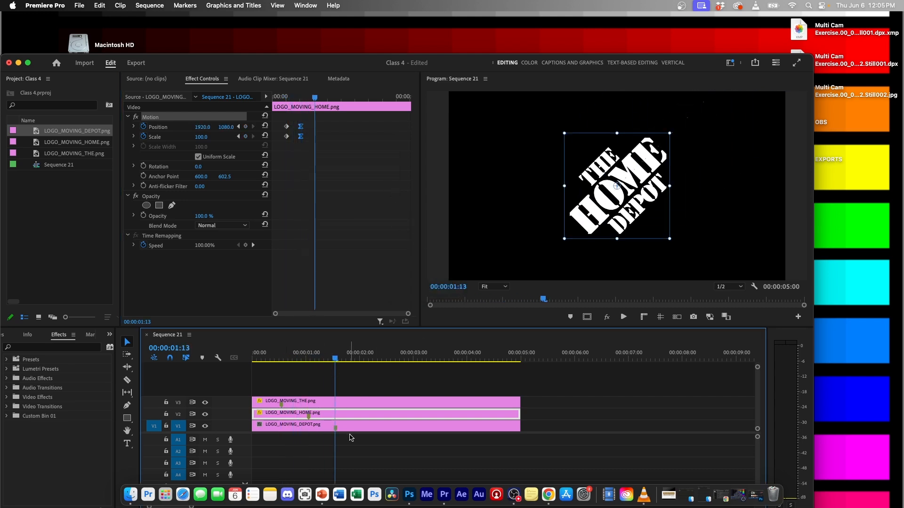
pyautogui.click(349, 428)
pyautogui.click(143, 126)
pyautogui.click(144, 136)
# Add Position and Scale keyframes to the DEPOT clip at 00:00:01:01
pyautogui.moveTo(335, 361); pyautogui.dragTo(312, 363)
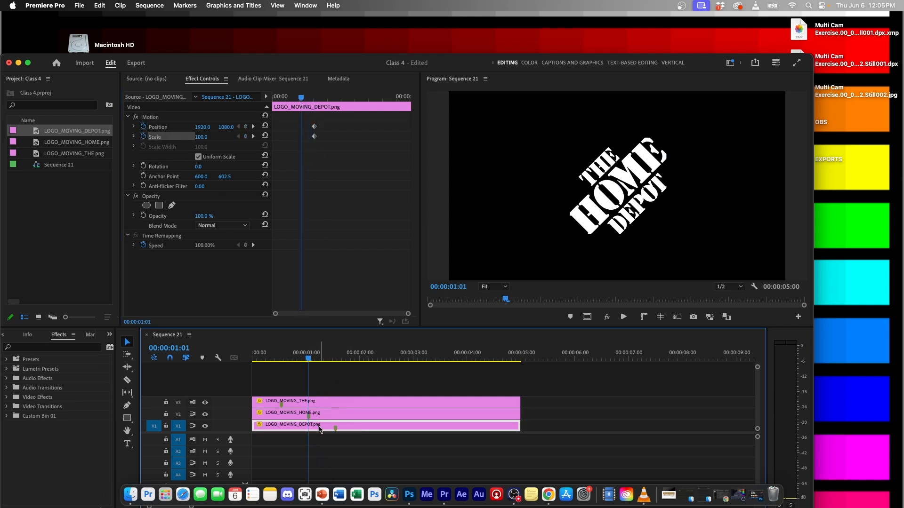
pyautogui.click(246, 127)
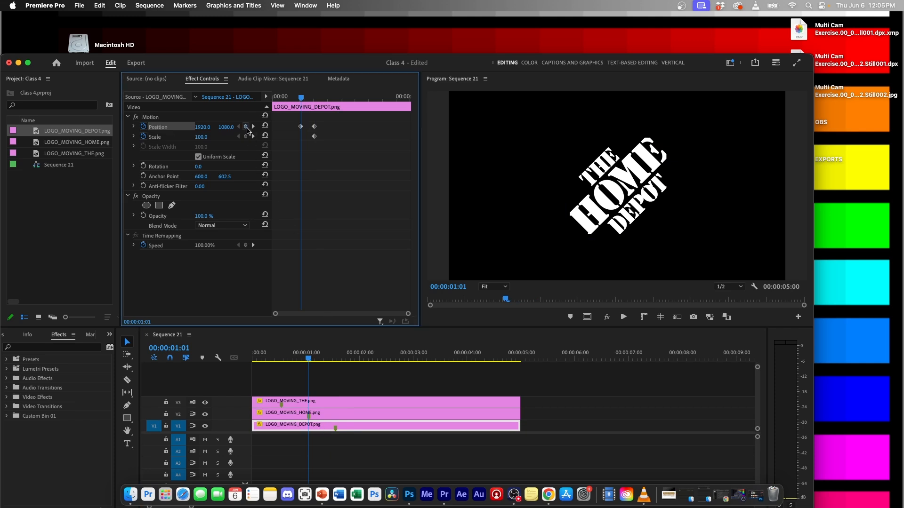
pyautogui.click(245, 136)
# Enlarge DEPOT at 00:00:01:01 to a scale of 10000 and reposition it to about -31013, -3605, so a letter's opening nearly fills the frame
pyautogui.moveTo(201, 137); pyautogui.dragTo(462, 137)
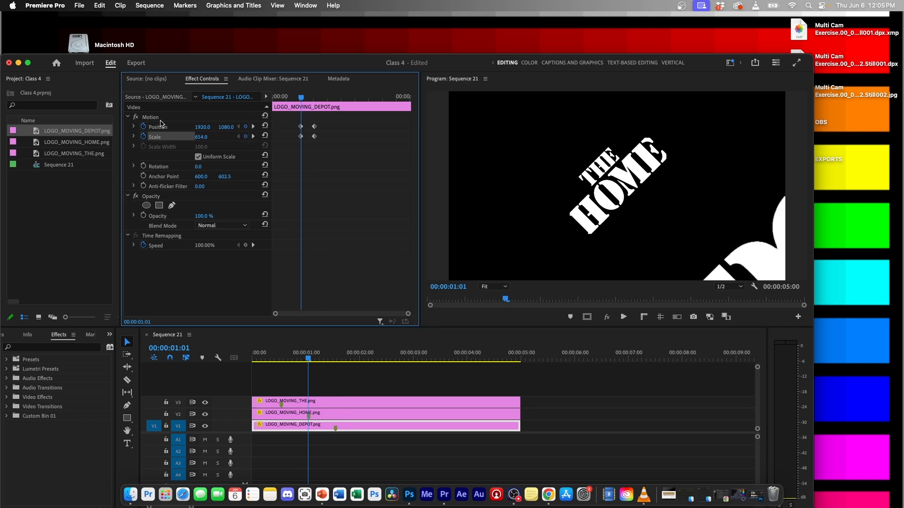
pyautogui.click(149, 116)
pyautogui.moveTo(754, 264); pyautogui.dragTo(596, 165)
pyautogui.moveTo(207, 137); pyautogui.dragTo(557, 257)
pyautogui.moveTo(203, 137); pyautogui.dragTo(521, 186)
pyautogui.moveTo(664, 200); pyautogui.dragTo(377, 160)
pyautogui.moveTo(202, 137); pyautogui.dragTo(368, 184)
pyautogui.moveTo(769, 221); pyautogui.dragTo(507, 214)
pyautogui.moveTo(196, 137); pyautogui.dragTo(382, 194)
pyautogui.moveTo(726, 214); pyautogui.dragTo(351, 172)
pyautogui.moveTo(203, 137)
pyautogui.mouseDown()
pyautogui.moveTo(325, 150)
pyautogui.moveTo(186, 139)
pyautogui.mouseUp()
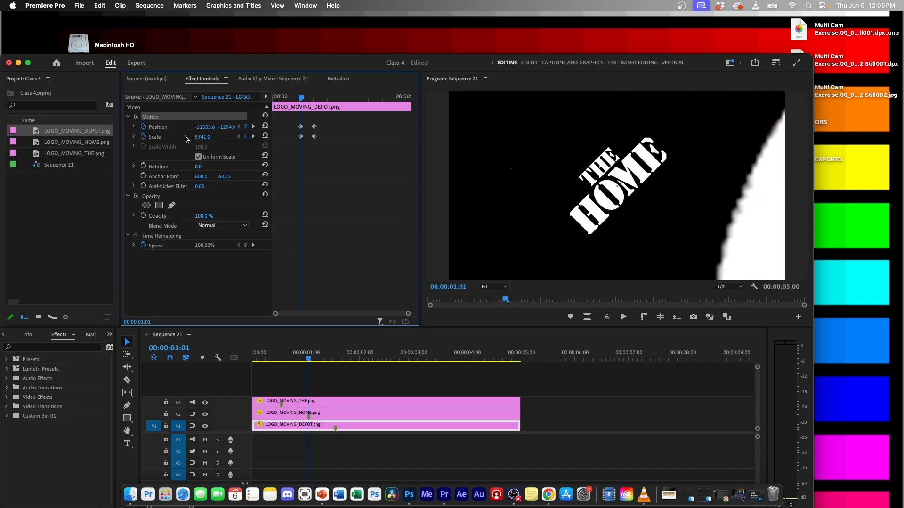
pyautogui.moveTo(798, 221); pyautogui.dragTo(371, 178)
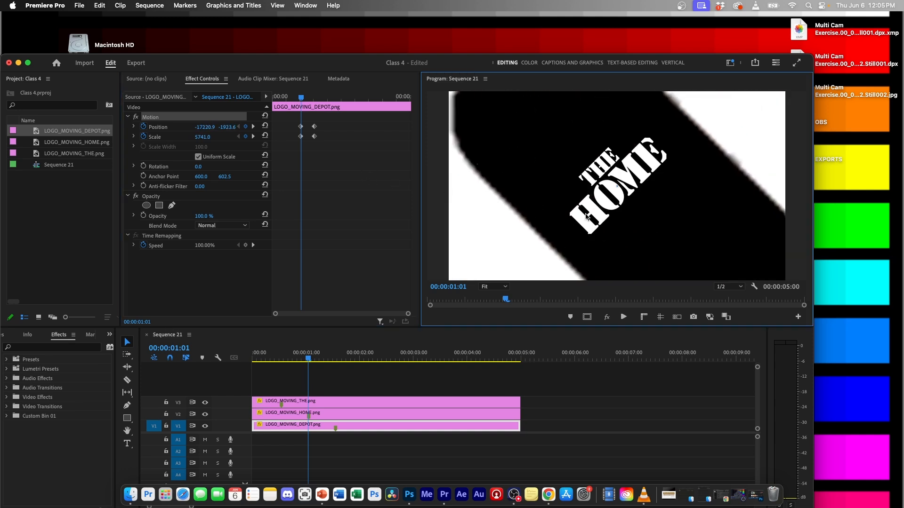
pyautogui.moveTo(203, 137); pyautogui.dragTo(556, 167)
pyautogui.moveTo(764, 220); pyautogui.dragTo(459, 208)
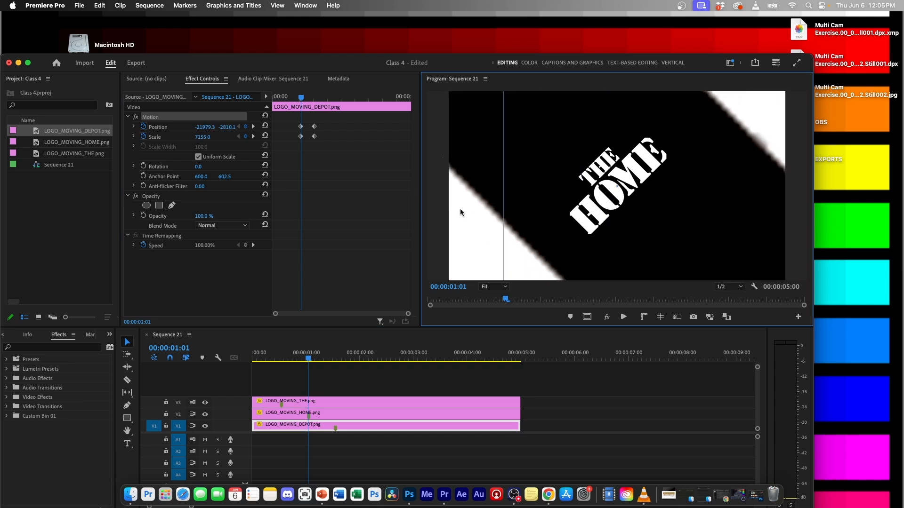
pyautogui.moveTo(205, 137); pyautogui.dragTo(233, 158)
pyautogui.moveTo(680, 210); pyautogui.dragTo(432, 216)
pyautogui.moveTo(202, 137); pyautogui.dragTo(273, 137)
pyautogui.moveTo(657, 215); pyautogui.dragTo(305, 194)
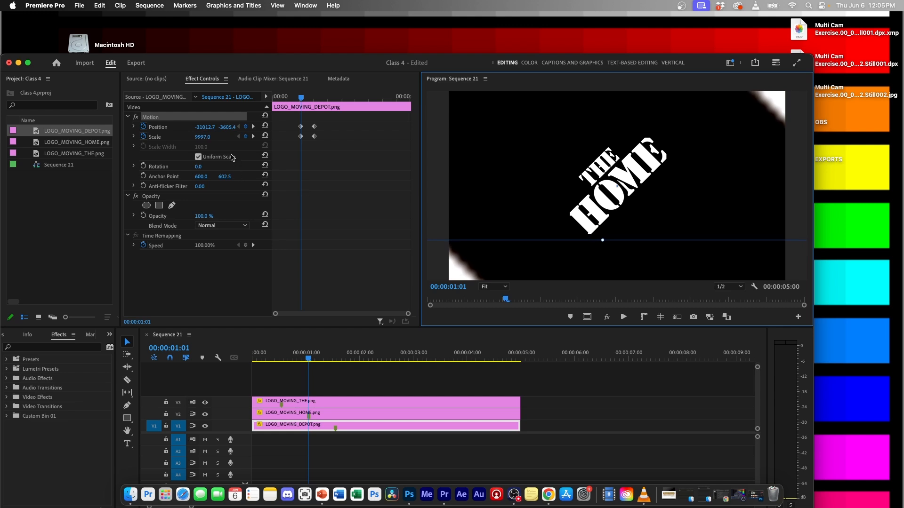
pyautogui.moveTo(203, 140); pyautogui.dragTo(206, 140)
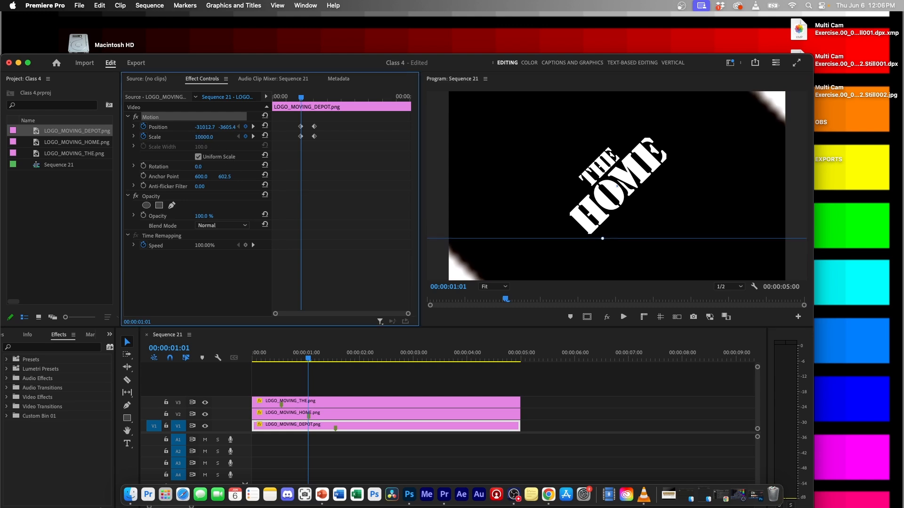
# Split the DEPOT clip at 00:00:01:01 and delete the portion before the cut
pyautogui.click(318, 428)
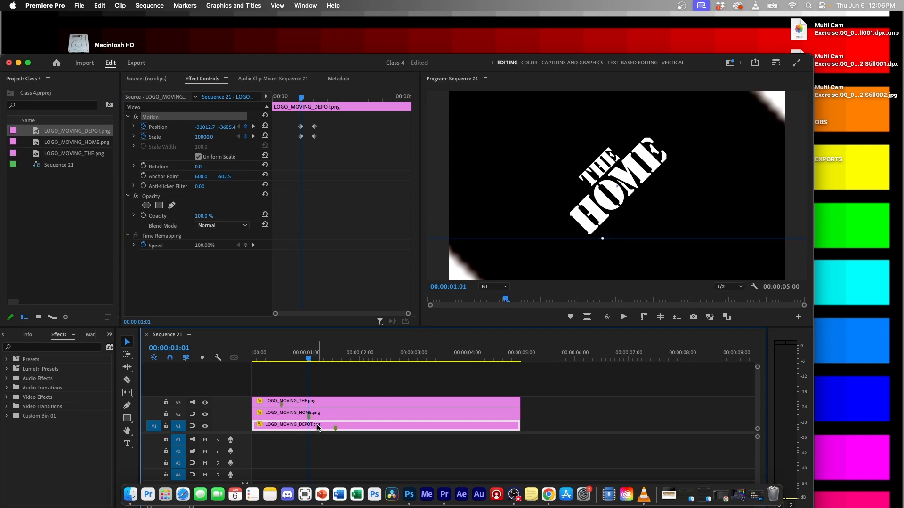
pyautogui.moveTo(307, 353)
pyautogui.mouseDown()
pyautogui.moveTo(252, 357)
pyautogui.moveTo(308, 359)
pyautogui.mouseUp()
pyautogui.press('super+k')
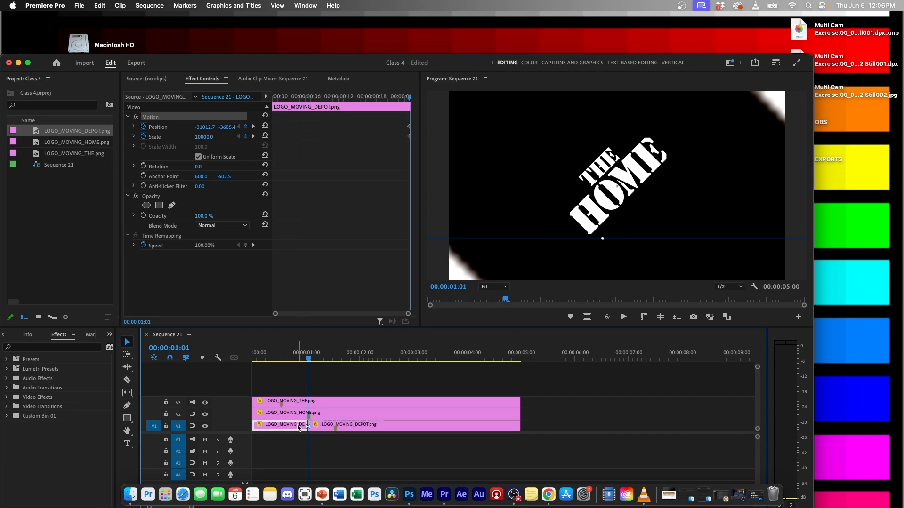
pyautogui.press('Delete')
# Check the frames around DEPOT's new start, and play the logo animation from the beginning of the sequence
pyautogui.press('Left')
pyautogui.press('Left')
pyautogui.press('Left')
pyautogui.press('Left')
pyautogui.press('Right')
pyautogui.press('Right')
pyautogui.press('Right')
pyautogui.press('Right')
pyautogui.press('Right')
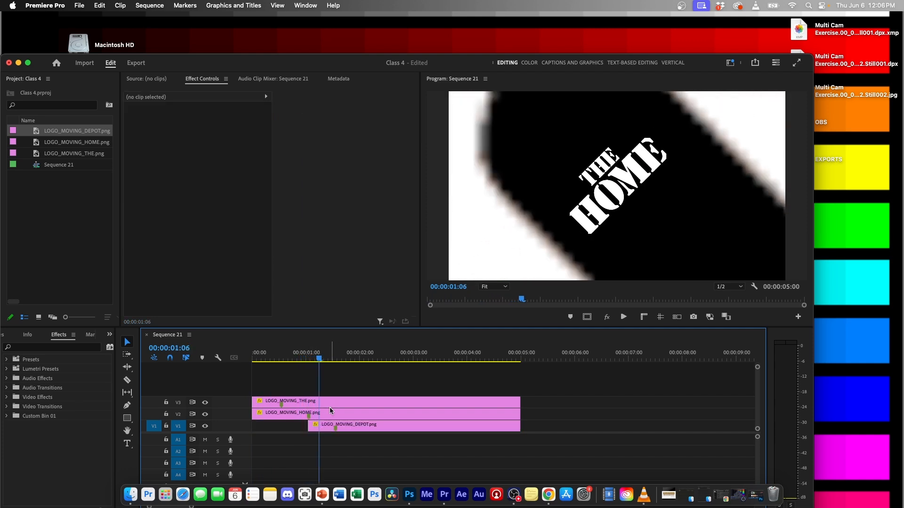
pyautogui.moveTo(318, 363); pyautogui.dragTo(248, 362)
pyautogui.press('space')
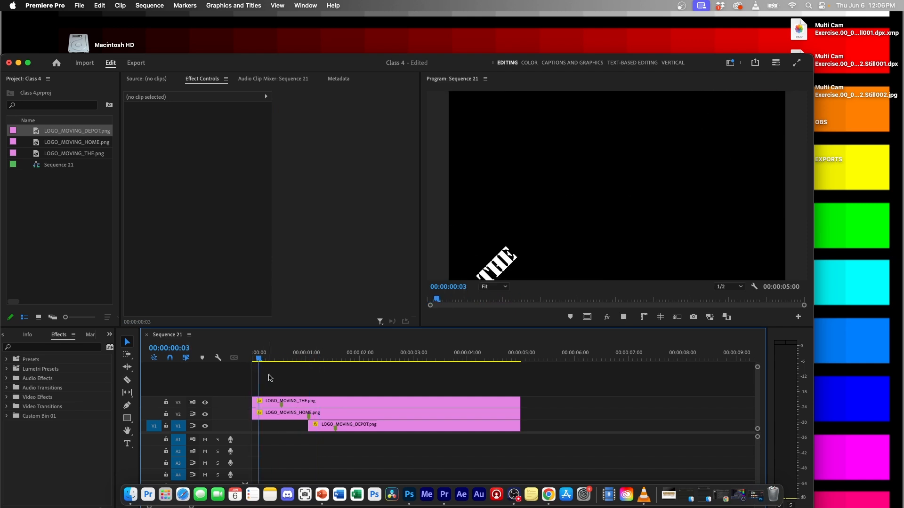
# Play the logo animation through and check the frames around 00:00:01:13 where DEPOT settles
pyautogui.press('space')
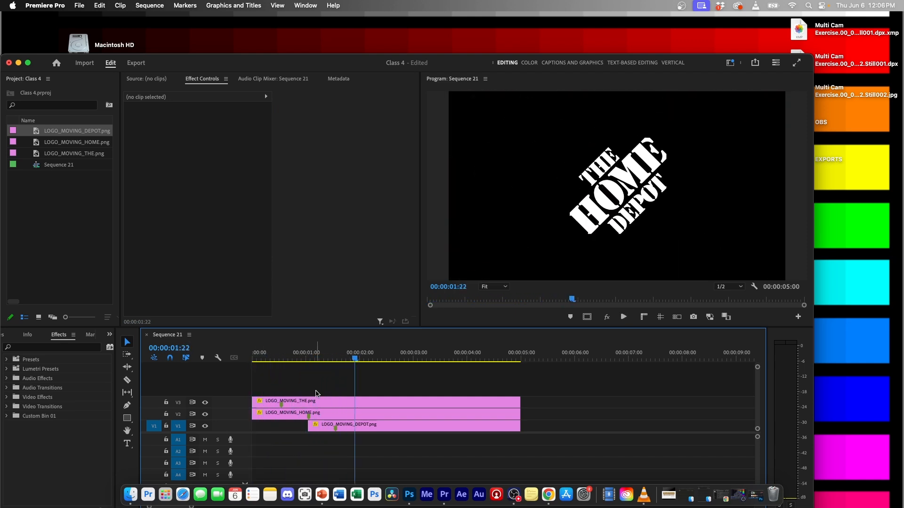
pyautogui.click(334, 361)
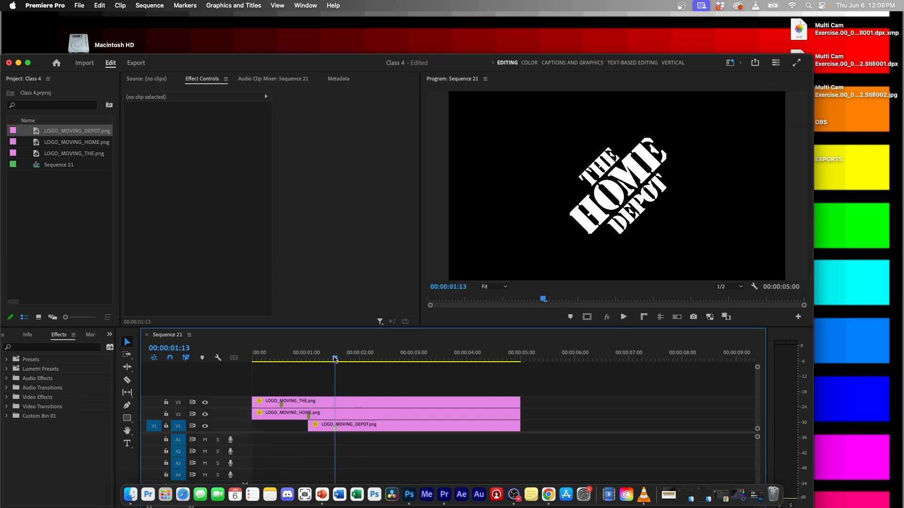
pyautogui.moveTo(334, 359); pyautogui.dragTo(337, 359)
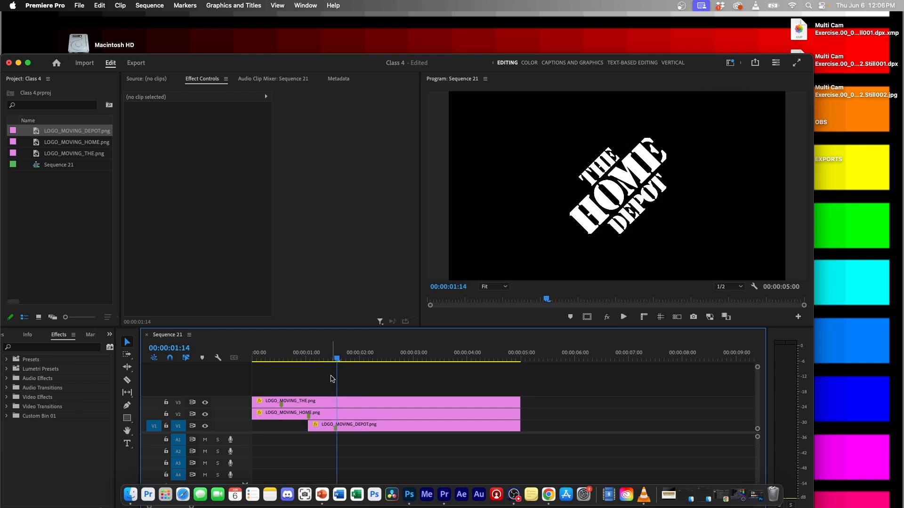
# Cut the THE, HOME and DEPOT clips at 00:00:02:01 and delete everything after the cut
pyautogui.click(354, 422)
pyautogui.press('=')
pyautogui.press('=')
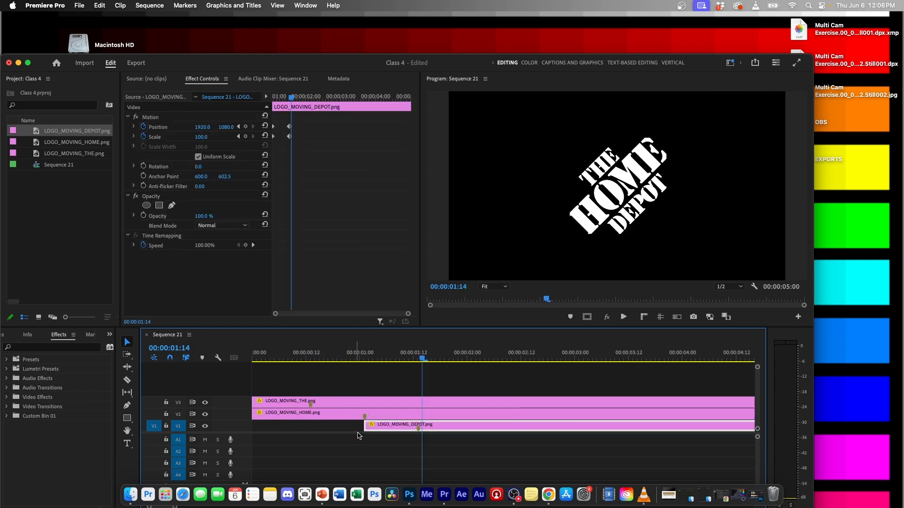
pyautogui.click(303, 161)
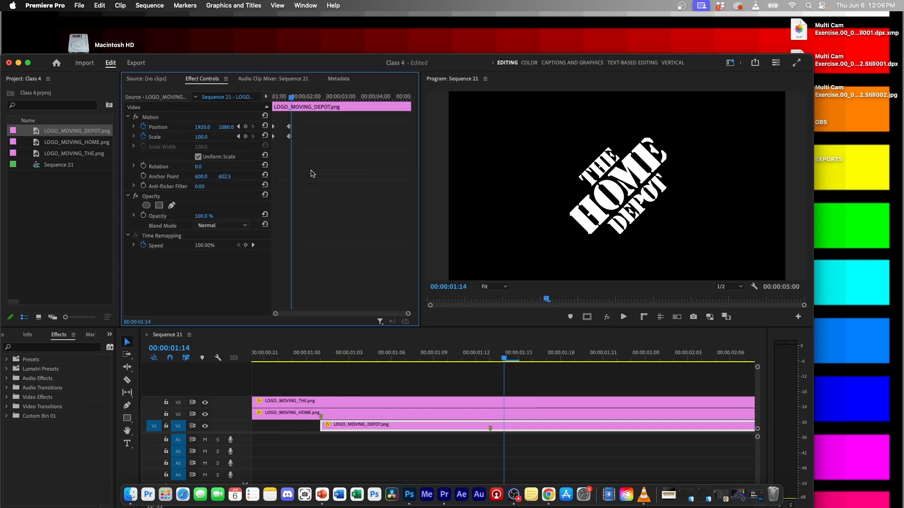
pyautogui.press('Right')
pyautogui.moveTo(526, 351); pyautogui.dragTo(673, 429)
pyautogui.press('shift+super+k')
pyautogui.press('Delete')
# Add Position and Scale keyframes to the DEPOT clip at 00:00:01:15, two frames after its landing keyframes
pyautogui.moveTo(560, 357); pyautogui.dragTo(487, 364)
pyautogui.click(514, 425)
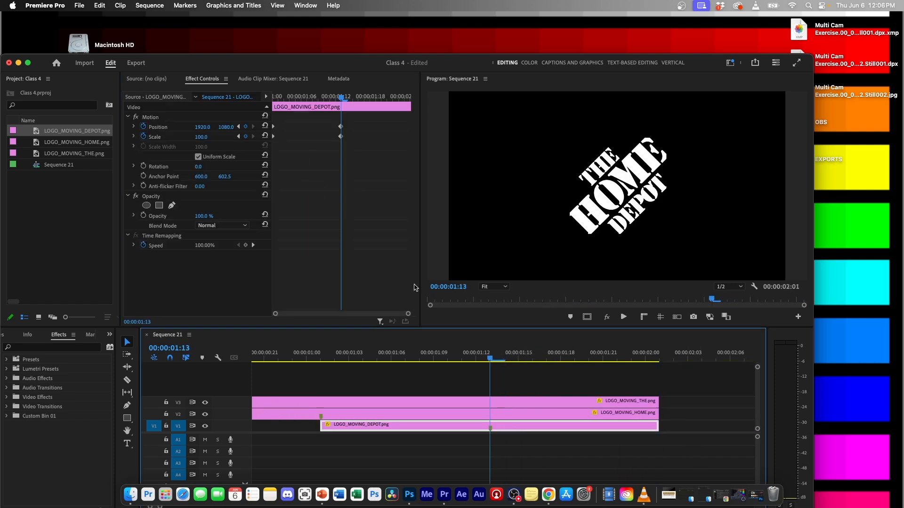
pyautogui.click(341, 99)
pyautogui.press('Right')
pyautogui.press('Right')
pyautogui.click(245, 127)
pyautogui.click(246, 137)
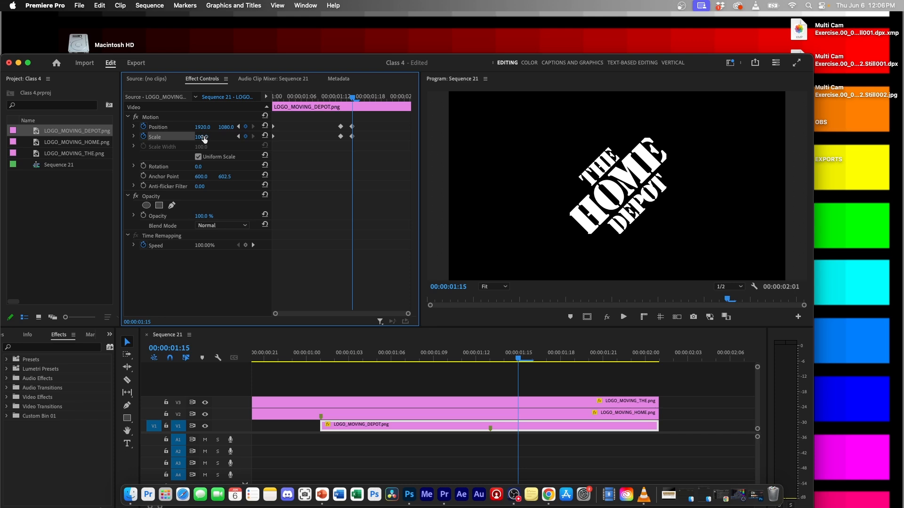
# Set DEPOT's Scale to 95 at the 00:00:01:13 keyframe
pyautogui.press('Left')
pyautogui.press('Left')
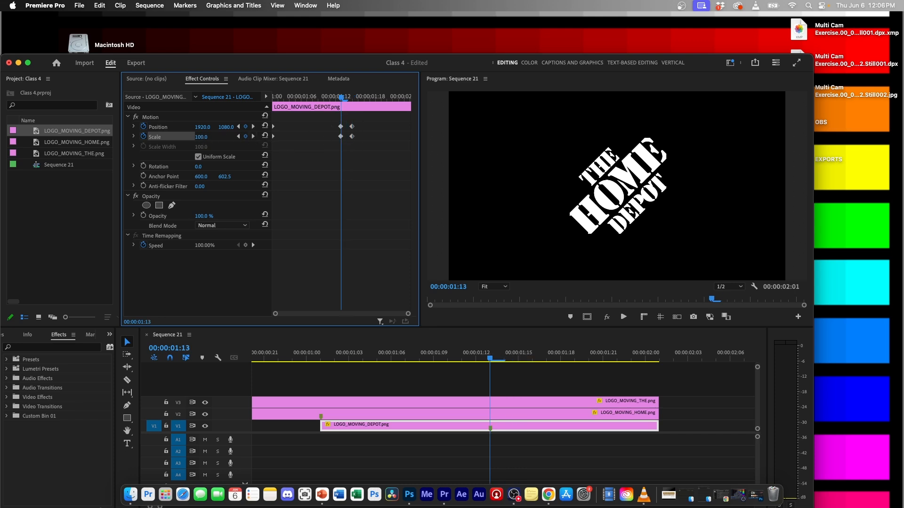
pyautogui.click(202, 137)
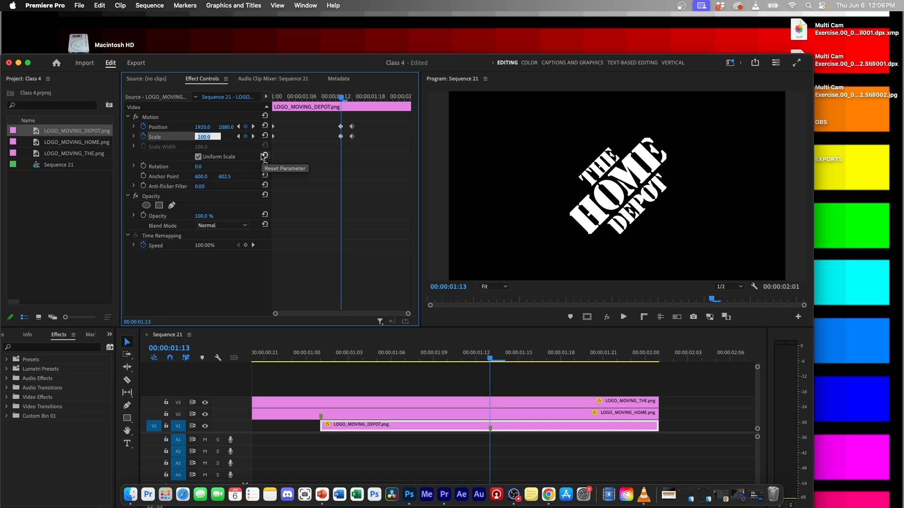
pyautogui.write('95')
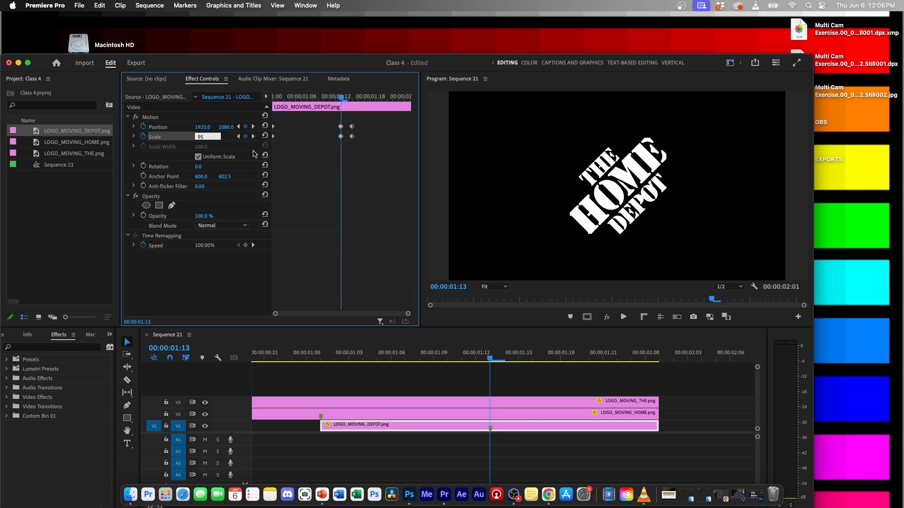
pyautogui.press('Return')
# Set DEPOT's Scale to 115 at the 00:00:01:15 keyframe
pyautogui.press('Right')
pyautogui.press('Right')
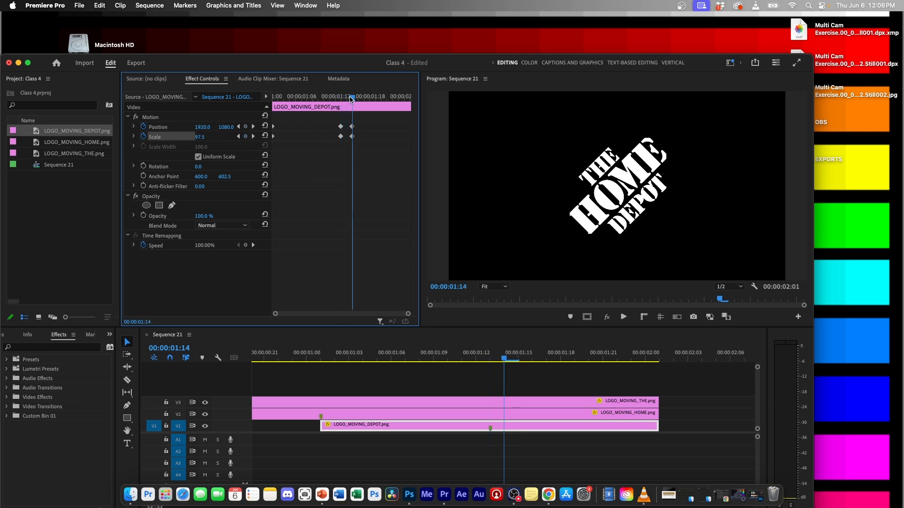
pyautogui.click(206, 138)
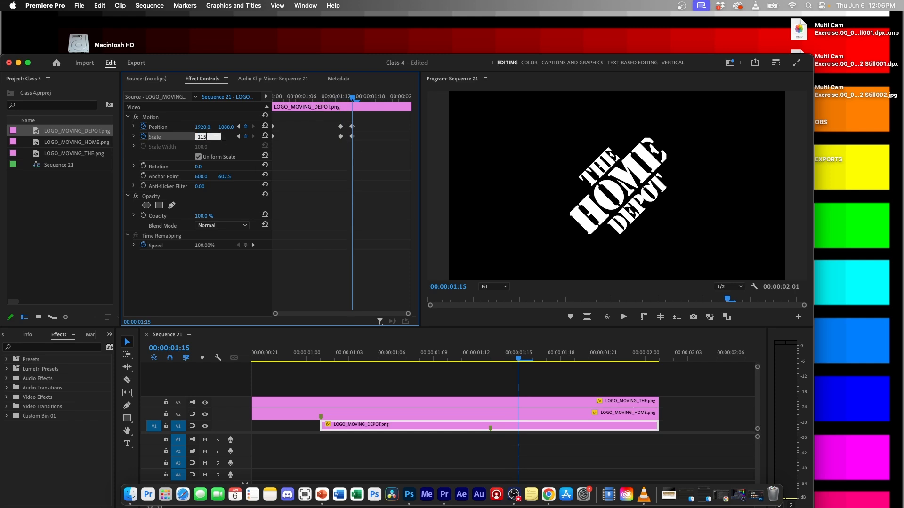
pyautogui.press('Return')
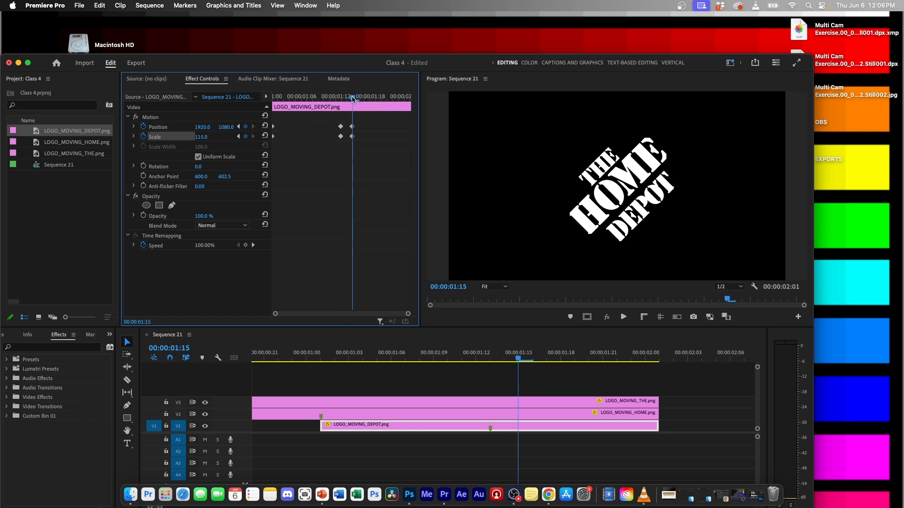
# Add a Scale keyframe to DEPOT at 00:00:01:17 with a value of 100
pyautogui.press('Right')
pyautogui.press('Right')
pyautogui.click(245, 136)
pyautogui.click(207, 136)
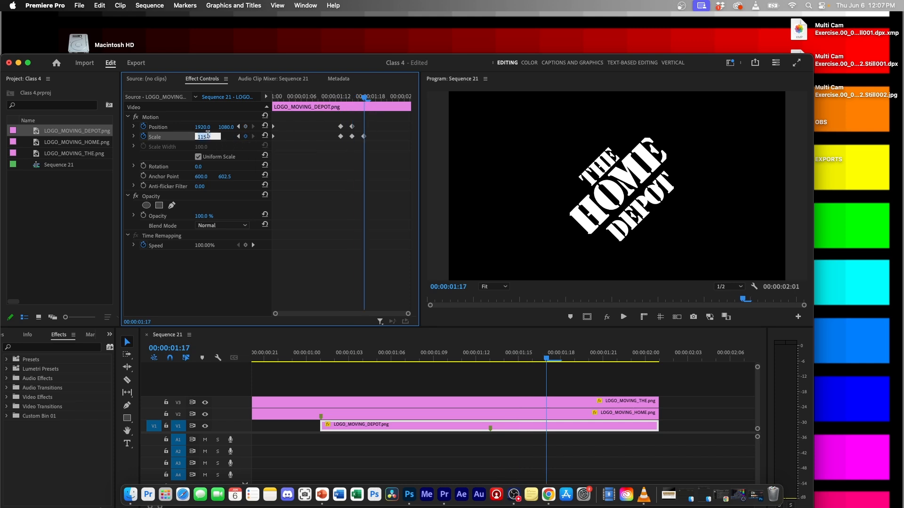
pyautogui.press('Return')
# Extend the ends of all three logo clips together to 00:00:03:03
pyautogui.moveTo(534, 357); pyautogui.dragTo(465, 353)
pyautogui.press('-')
pyautogui.moveTo(644, 390); pyautogui.dragTo(572, 434)
pyautogui.moveTo(580, 427); pyautogui.dragTo(742, 428)
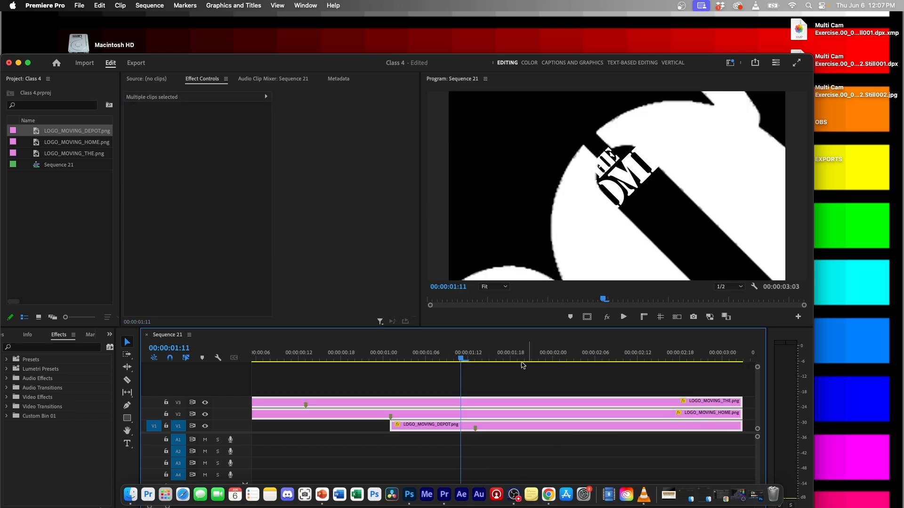
# Play the sequence from the beginning to review DEPOT's scale bounce
pyautogui.click(400, 361)
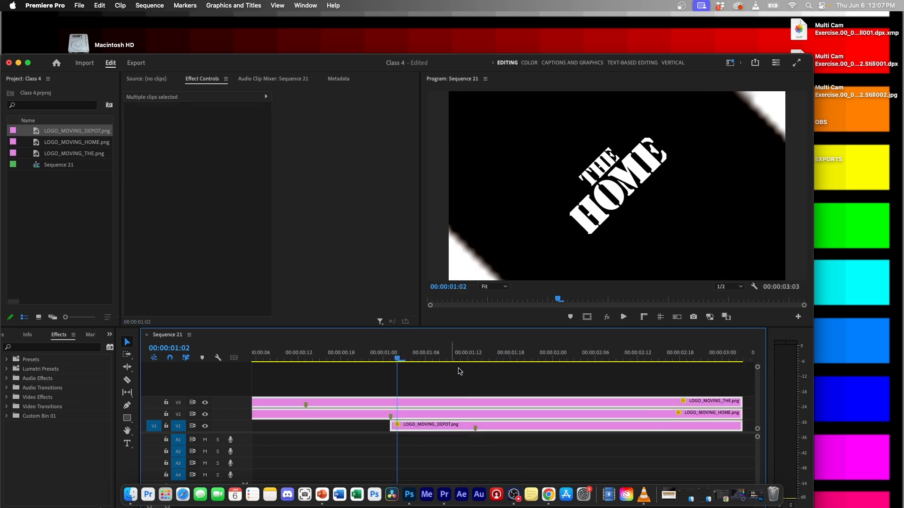
pyautogui.press('-')
pyautogui.press('-')
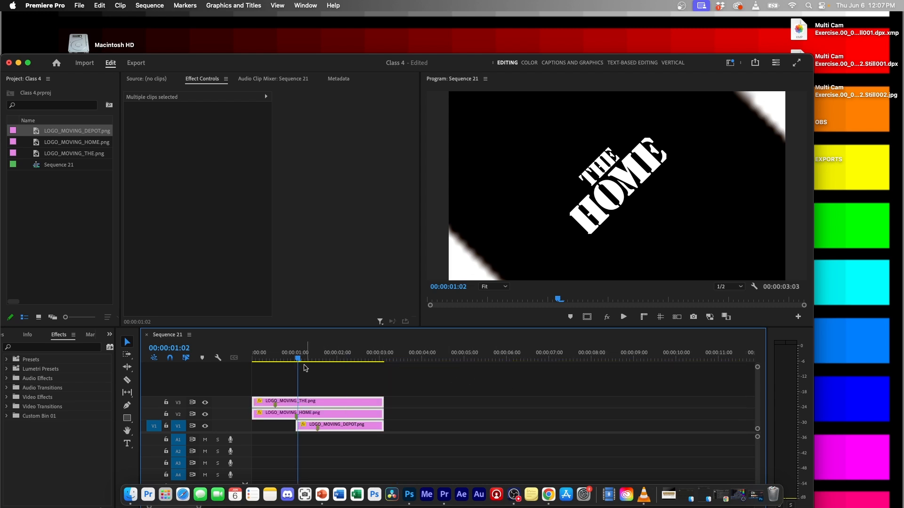
pyautogui.press('Home')
pyautogui.press('space')
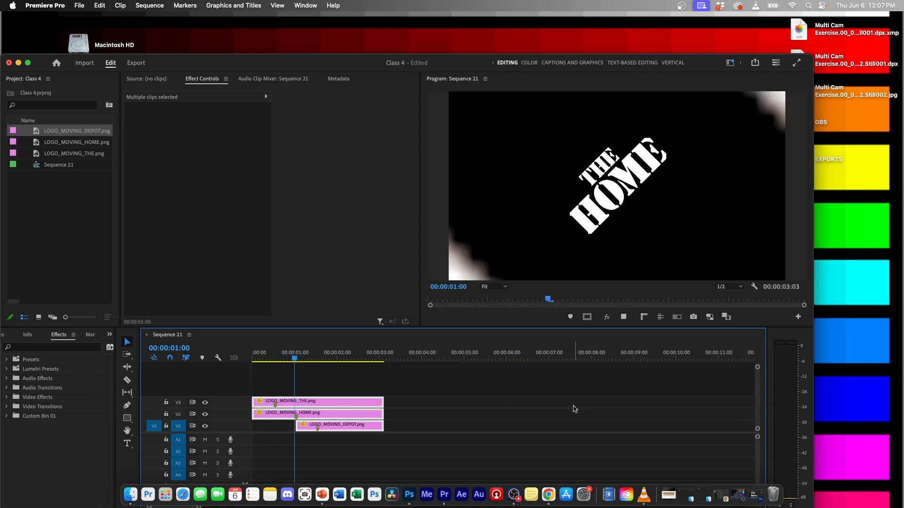
pyautogui.press('space')
# Tighten DEPOT's bounce by moving its 115 scale and matching position keyframes to 00:00:01:14 and its final scale keyframe to 00:00:01:16
pyautogui.click(332, 360)
pyautogui.press('=')
pyautogui.press('=')
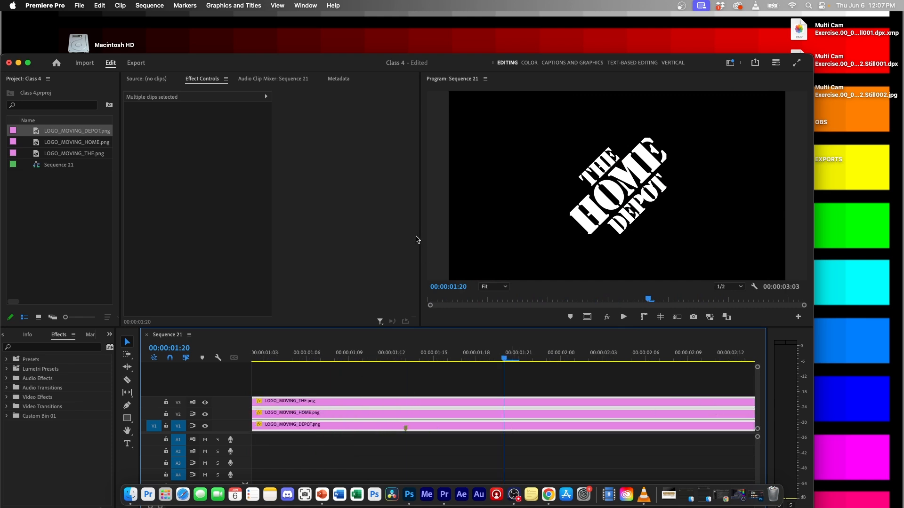
pyautogui.click(448, 393)
pyautogui.click(457, 430)
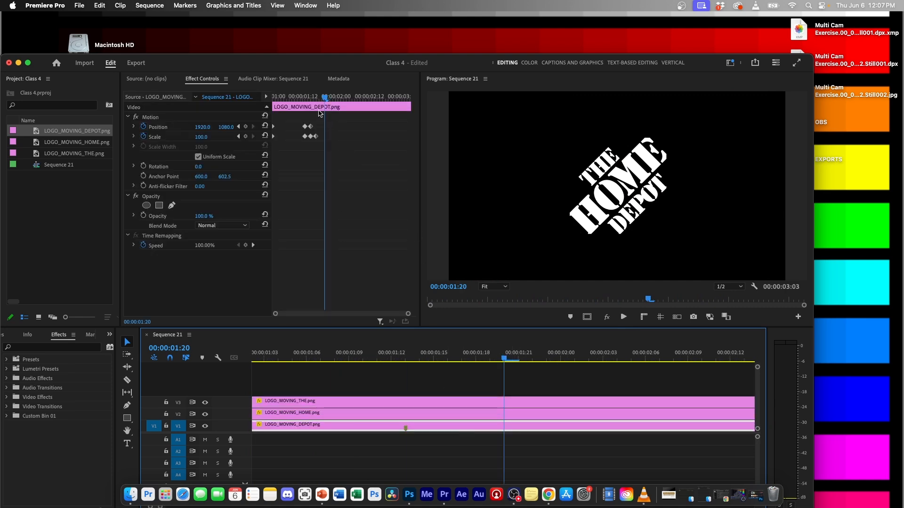
pyautogui.click(313, 98)
pyautogui.press('=')
pyautogui.press('=')
pyautogui.press('=')
pyautogui.moveTo(327, 123); pyautogui.dragTo(345, 137)
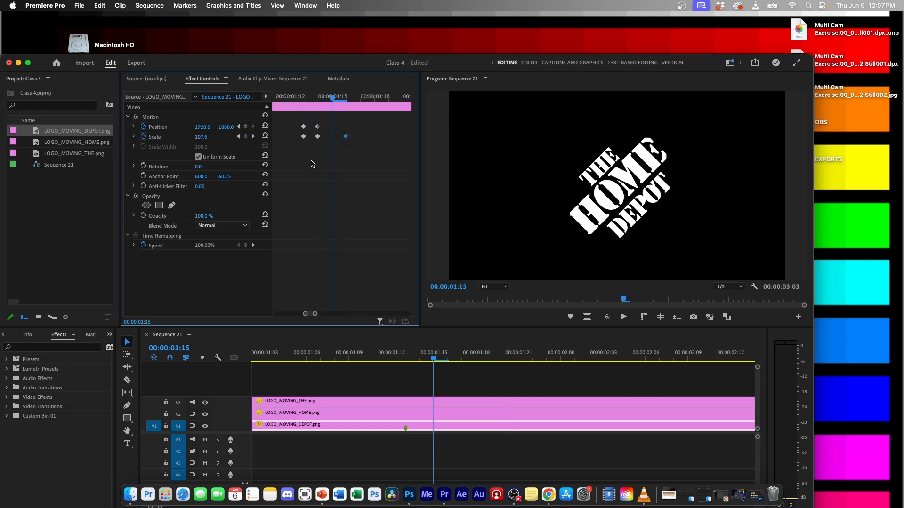
# Play back the logo animation to check DEPOT's retimed bounce
pyautogui.click(422, 355)
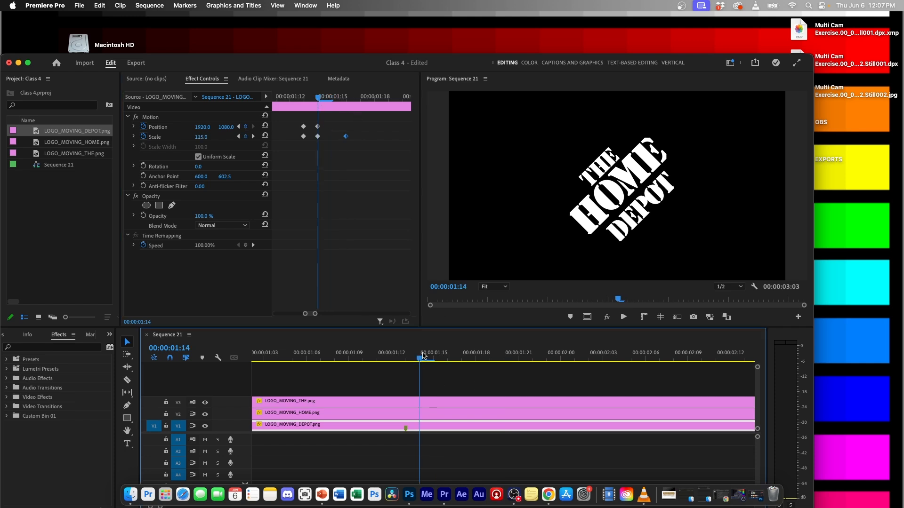
pyautogui.press('-')
pyautogui.press('-')
pyautogui.click(337, 355)
pyautogui.press('space')
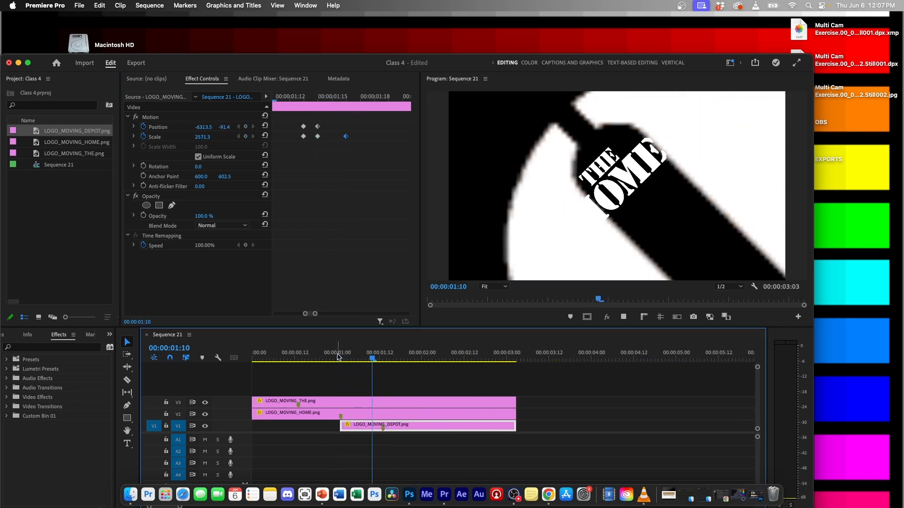
pyautogui.click(273, 356)
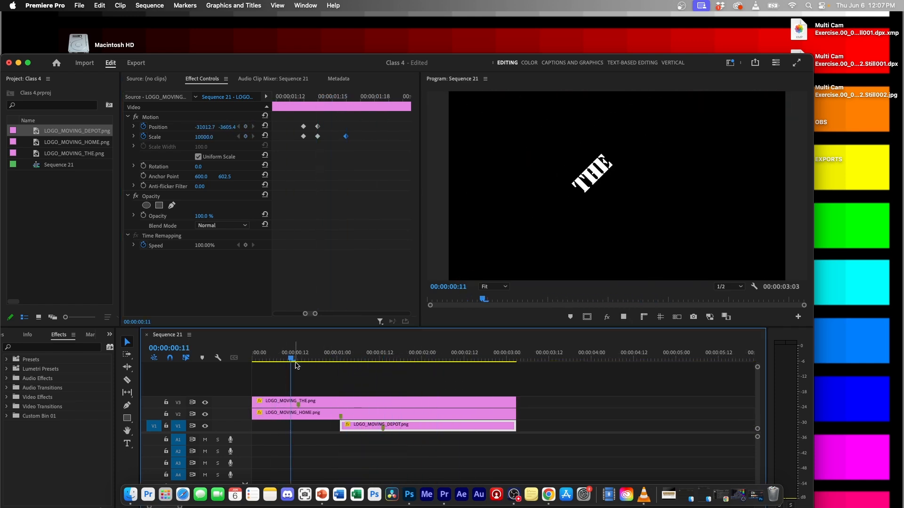
pyautogui.press('space')
pyautogui.click(352, 352)
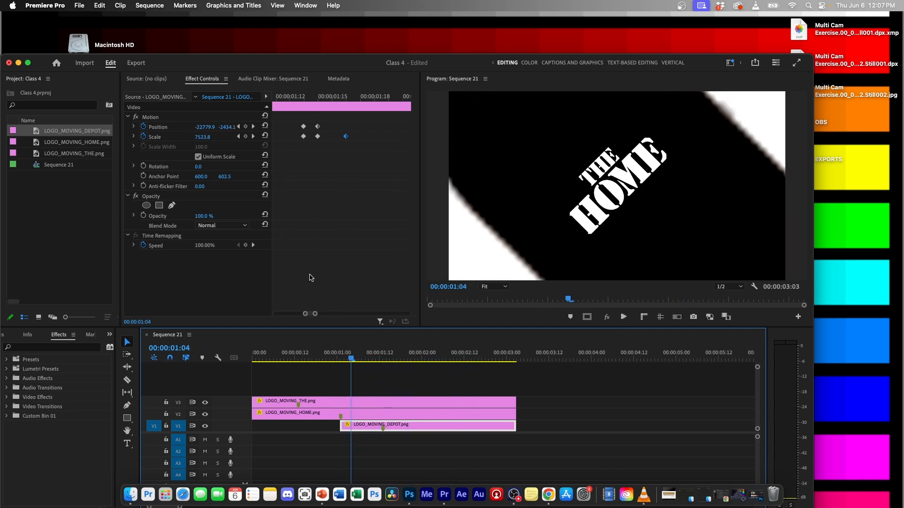
# Apply Ease In temporal interpolation to DEPOT's Position and Scale keyframes at 00:00:01:13
pyautogui.moveTo(293, 119); pyautogui.dragTo(310, 147)
pyautogui.rightClick(304, 138)
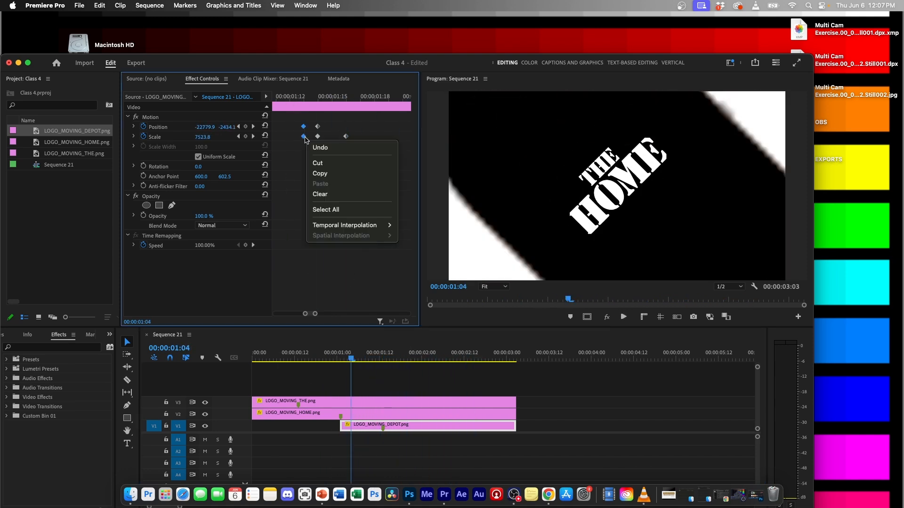
pyautogui.moveTo(376, 225)
pyautogui.click(424, 279)
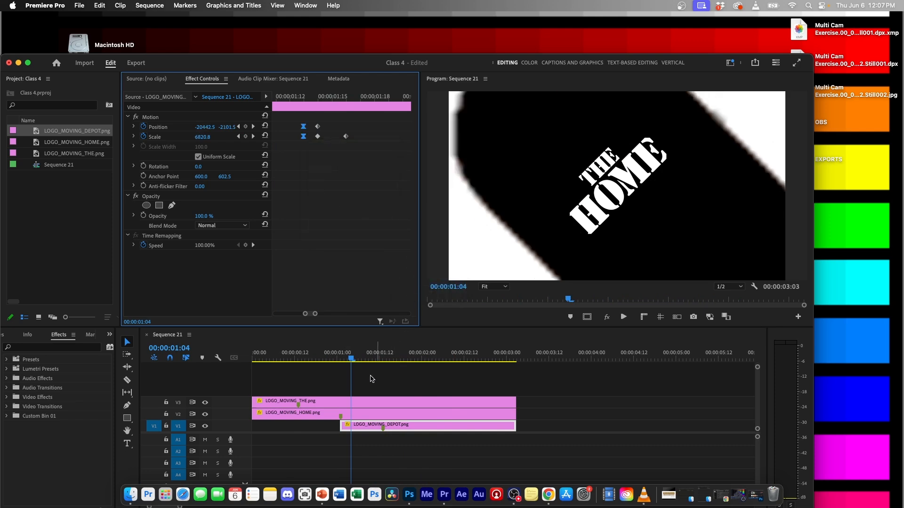
# Replay the whole logo animation from near its start to review DEPOT's eased landing
pyautogui.click(295, 358)
pyautogui.press('space')
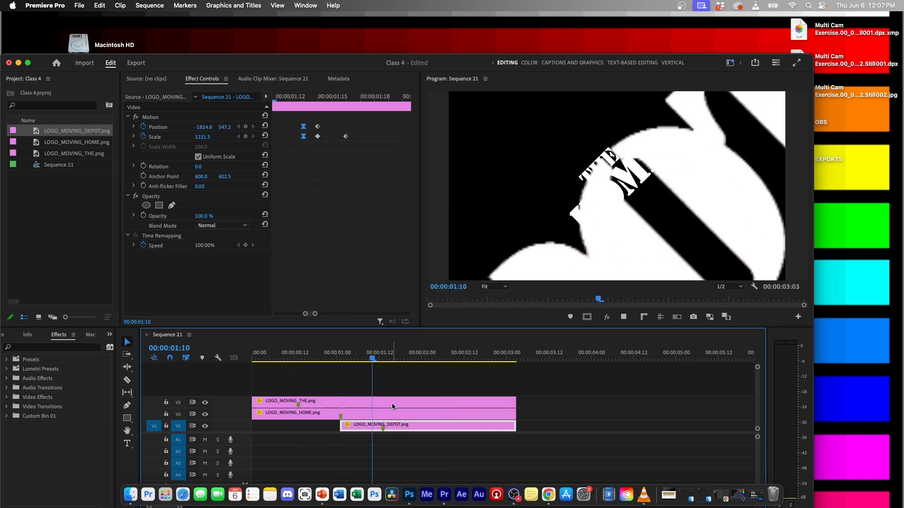
pyautogui.press('space')
pyautogui.click(271, 356)
pyautogui.press('space')
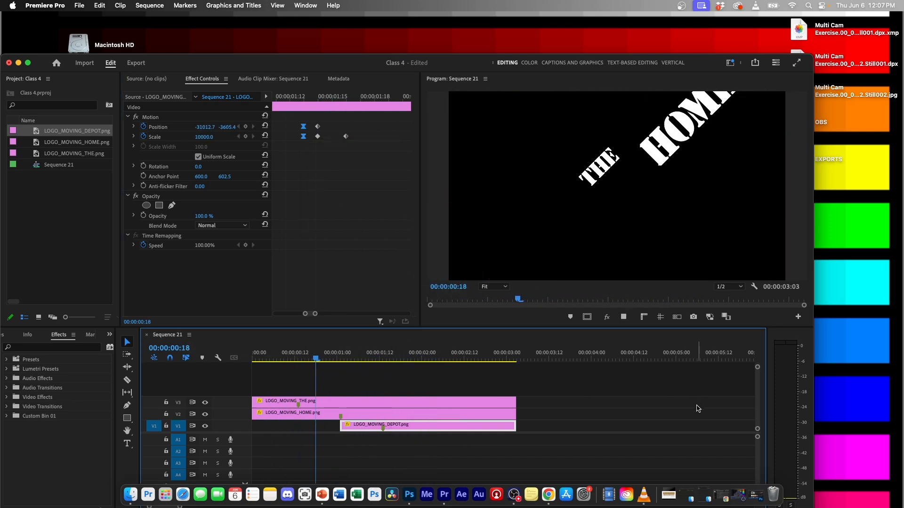
pyautogui.press('space')
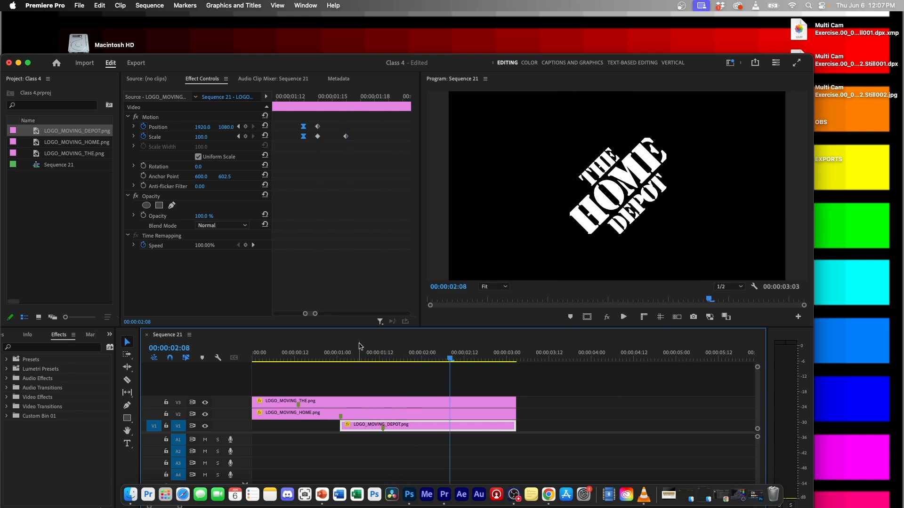
pyautogui.click(358, 355)
pyautogui.press('-')
pyautogui.press('-')
pyautogui.moveTo(277, 355); pyautogui.dragTo(239, 359)
pyautogui.press('space')
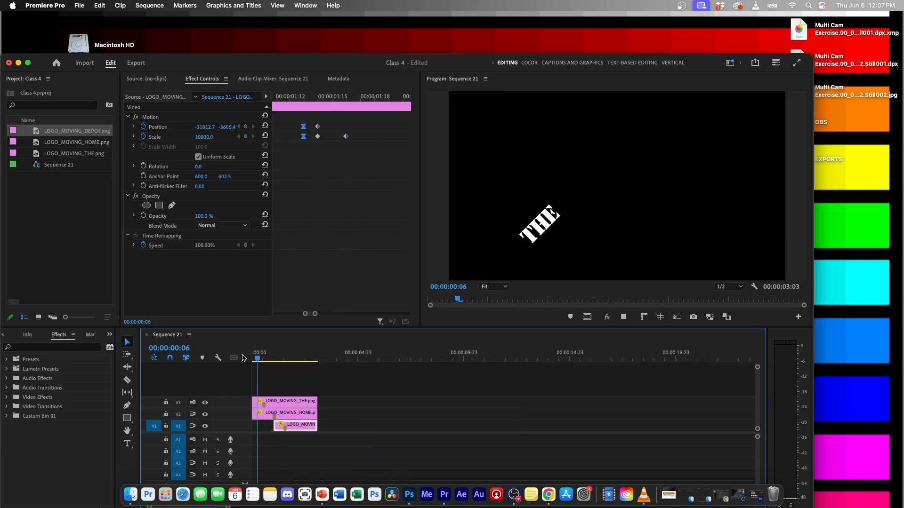